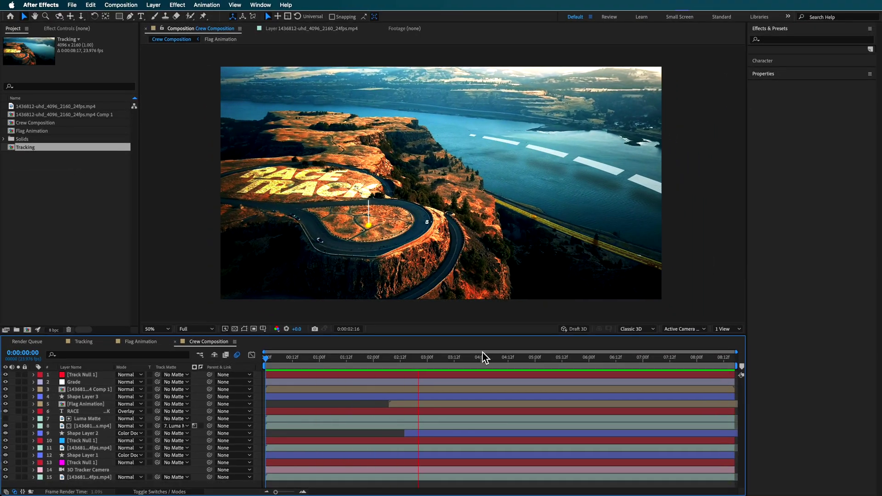
Stop the looping Crew Composition preview and switch to the Tracking composition.
left_click(360, 357)
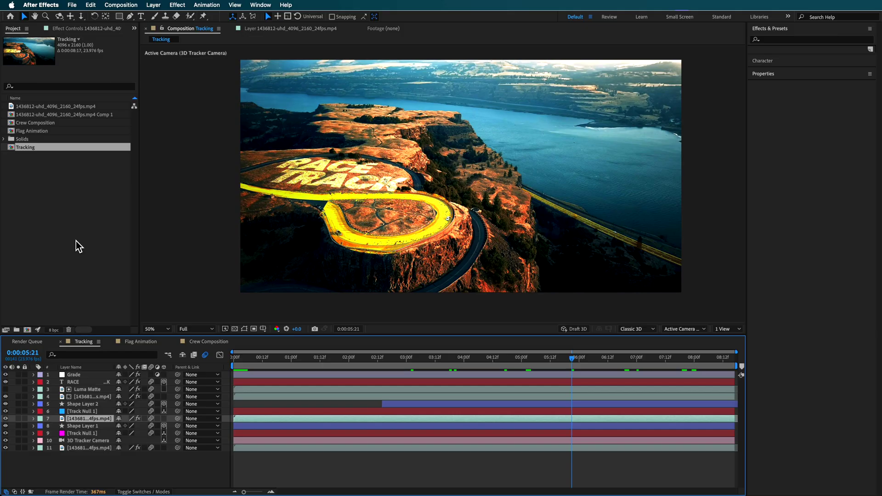
left_click(24, 233)
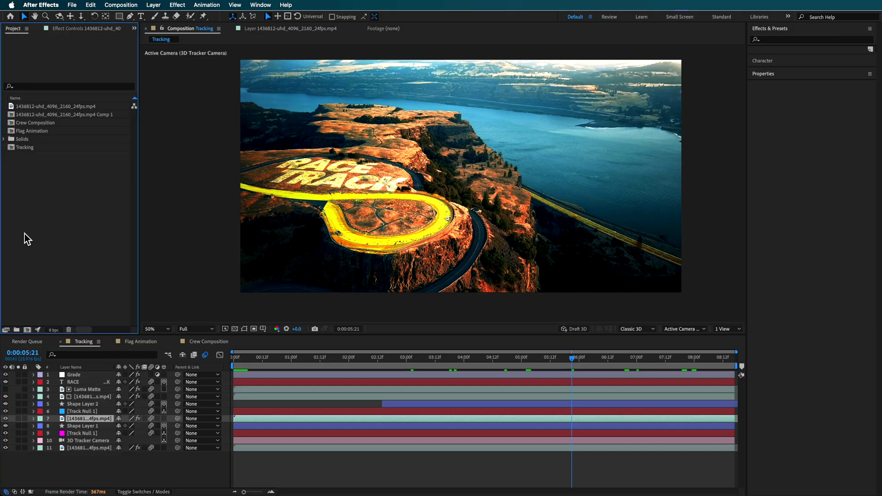
Open 1436812-uhd_4096_2160_24fps.mp4 in the Footage viewer, then play and scrub it.
double_click(31, 107)
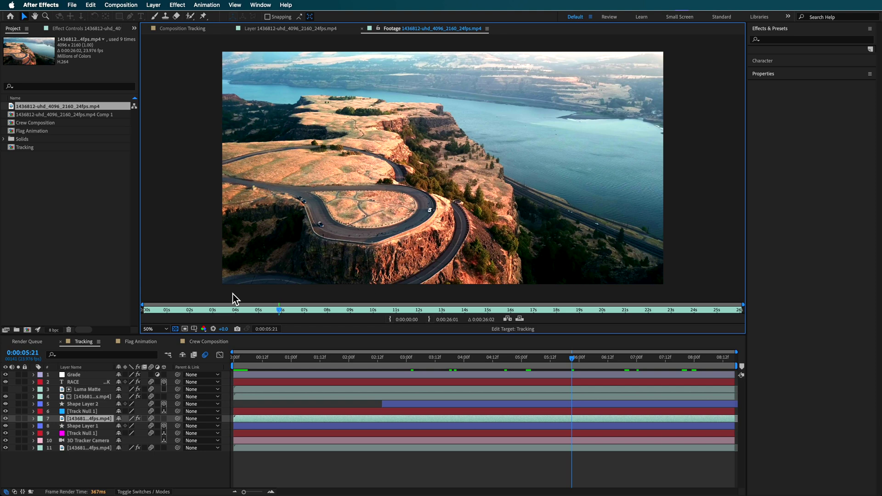
key("space")
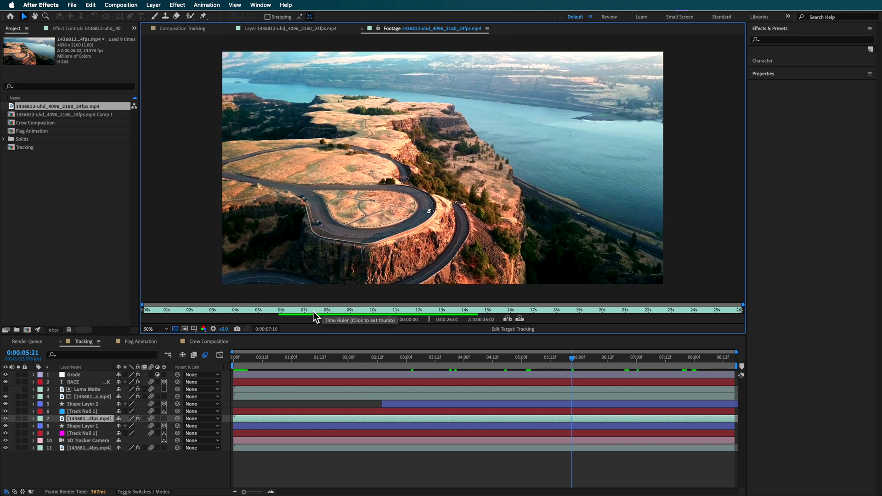
left_click_drag(314, 317, 213, 312)
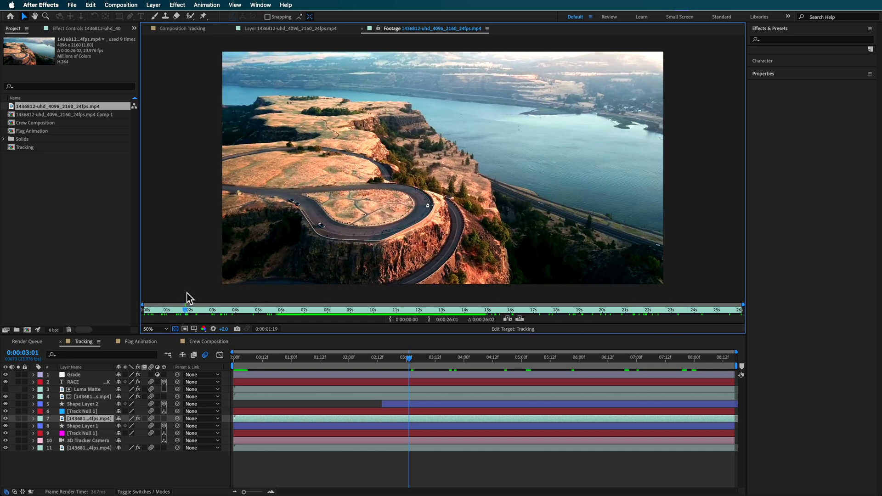
left_click(393, 311)
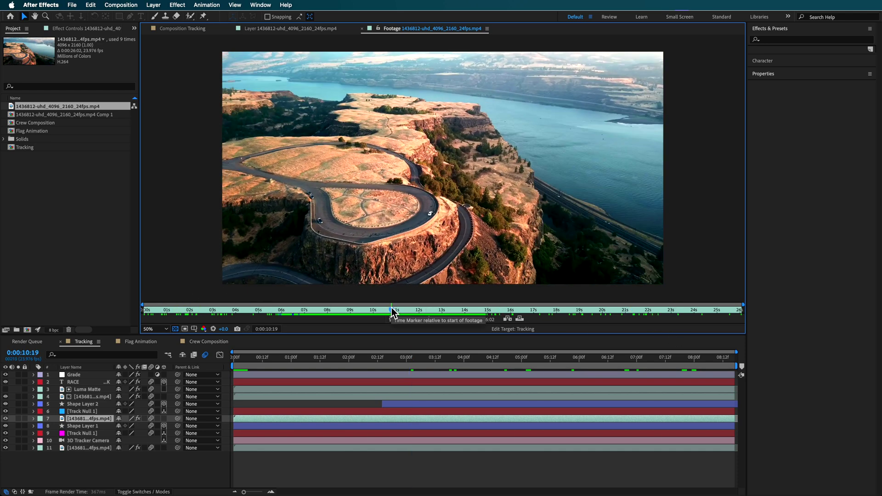
Reselect the drone clip in the Project panel and bring up its context menu.
left_click(31, 194)
left_click(32, 108)
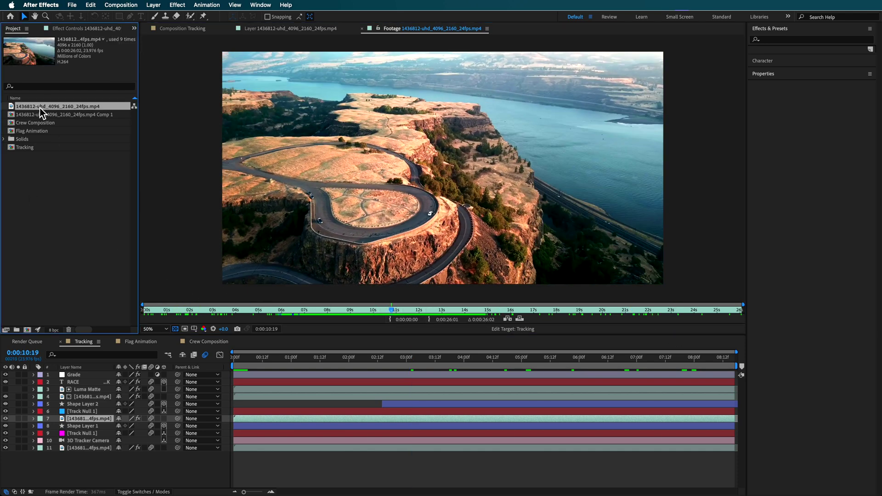
right_click(39, 107)
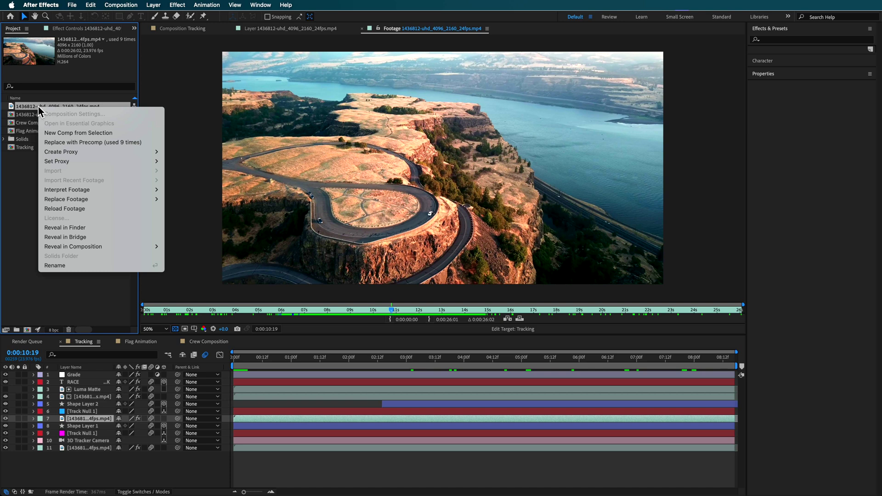
Make a new comp from the drone clip, split it at 5:23 and delete the second half.
left_click(63, 134)
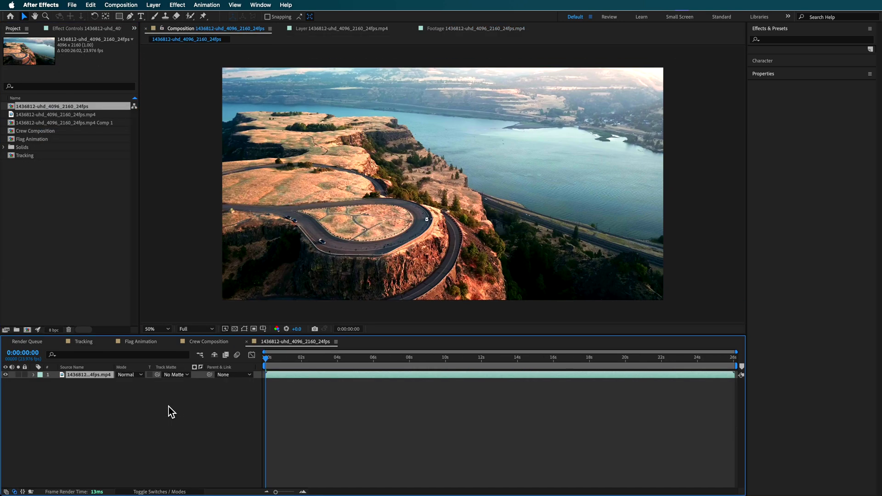
left_click_drag(281, 364, 278, 383)
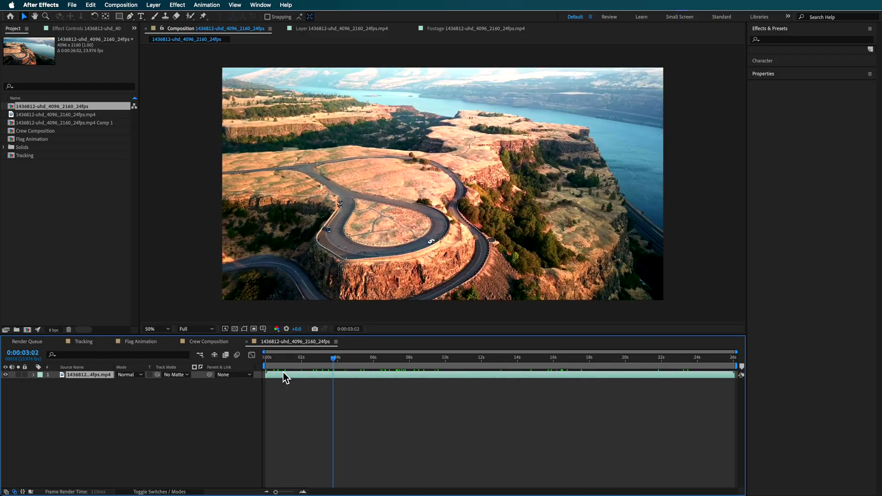
left_click_drag(332, 391, 375, 396)
key("super+shift+d")
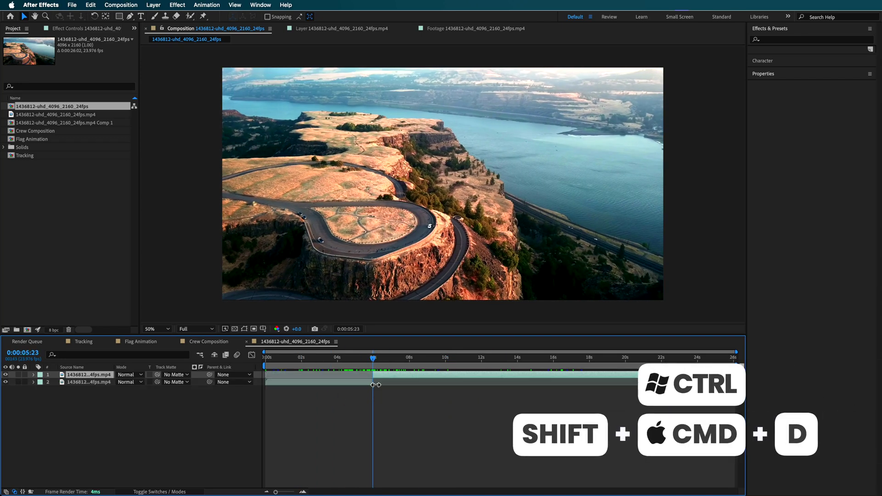
key("Delete")
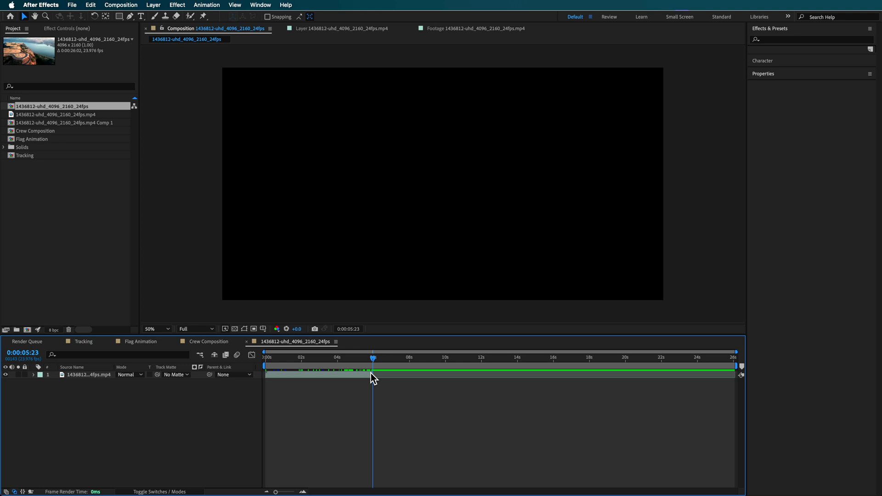
Trim the composition to the six-second work area and preview the result.
right_click(368, 372)
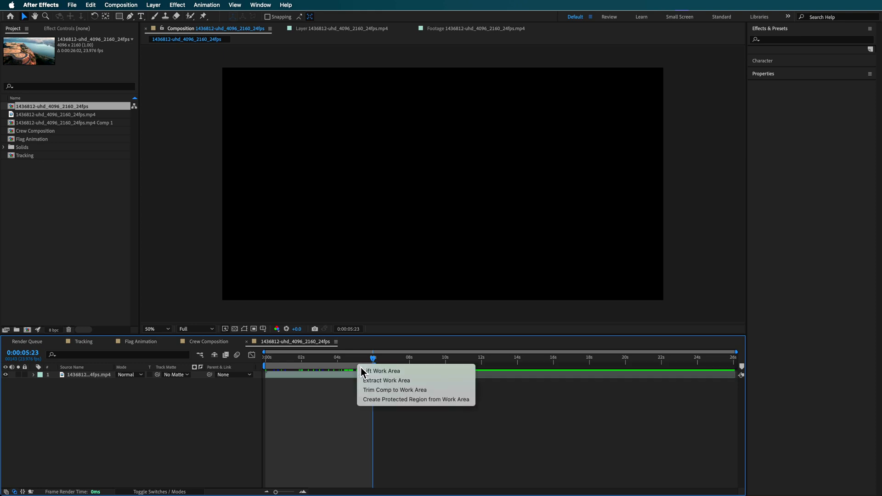
left_click(388, 393)
left_click_drag(737, 375, 740, 375)
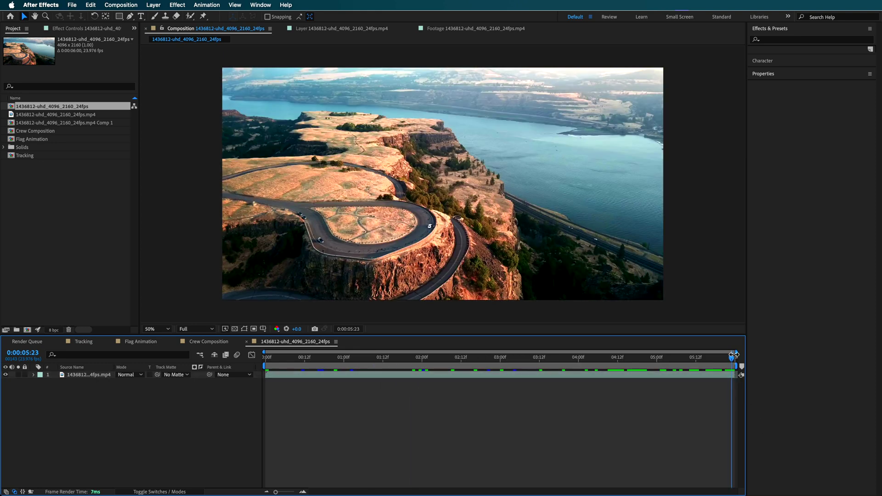
left_click(518, 357)
key("space")
key("space")
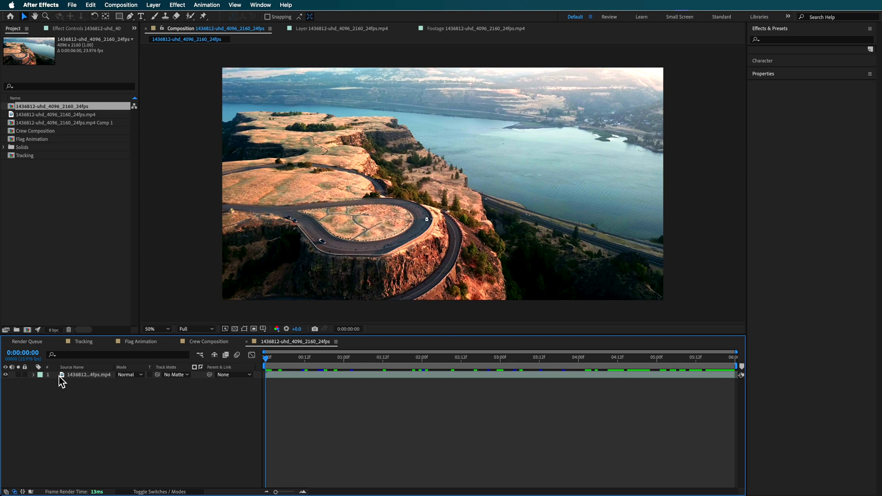
left_click(87, 375)
Apply the 3D Camera Tracker through a '3d track' search and let it analyse all 144 frames.
left_click(286, 5)
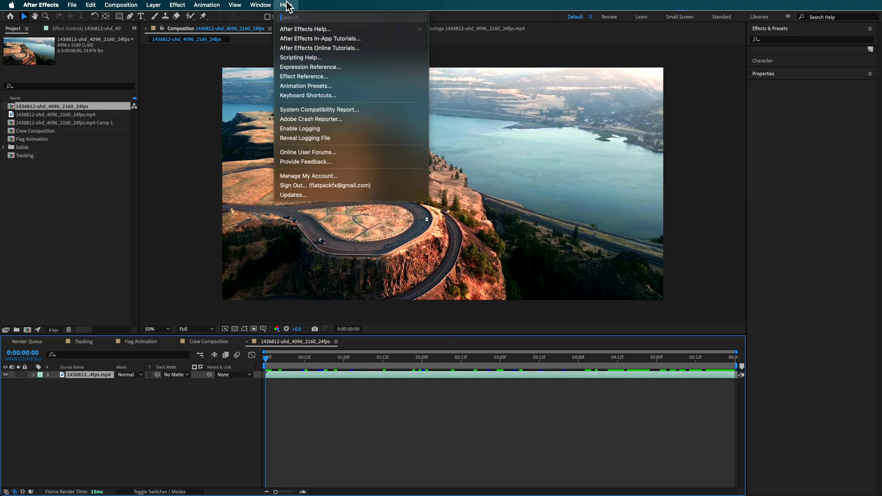
type("3d")
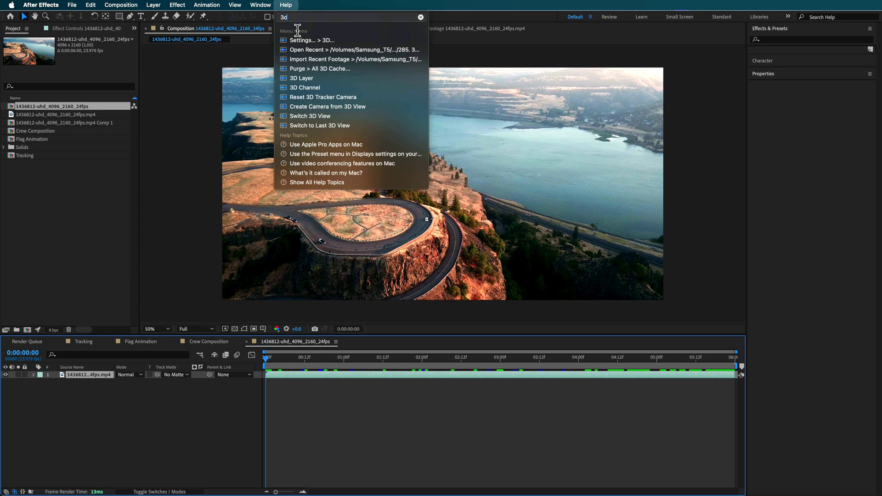
type(" track")
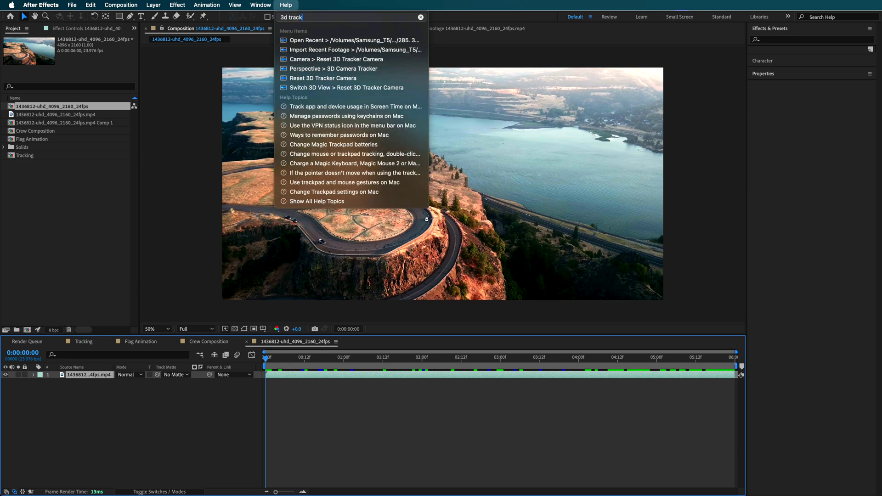
mouse_move(305, 81)
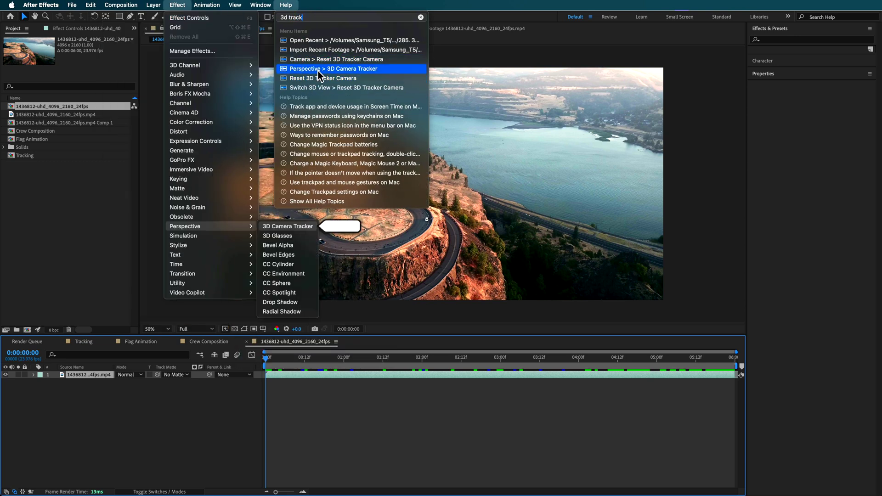
left_click(318, 69)
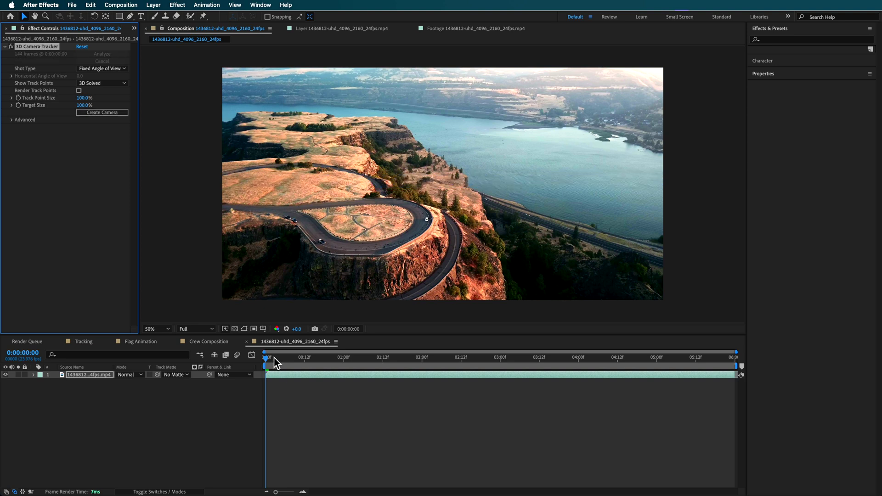
left_click_drag(275, 359, 242, 363)
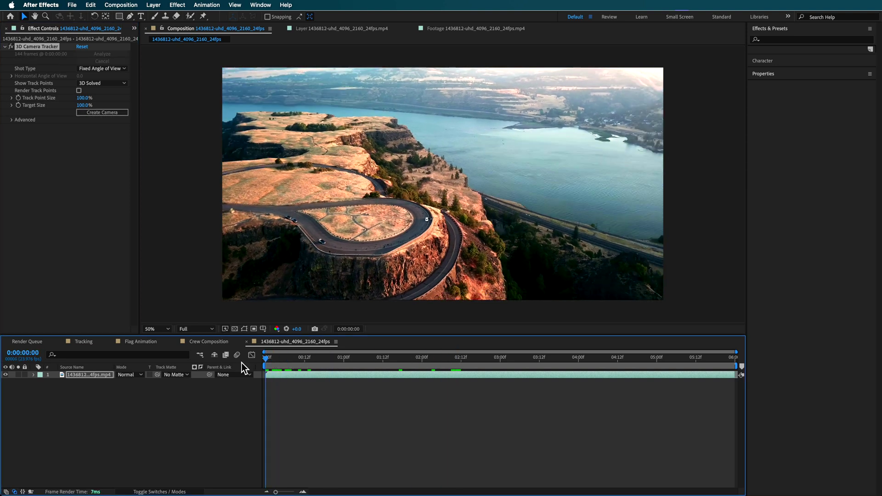
Enlarge Track Point Size to 265% and Target Size to 134%, then preview the track points.
left_click(244, 329)
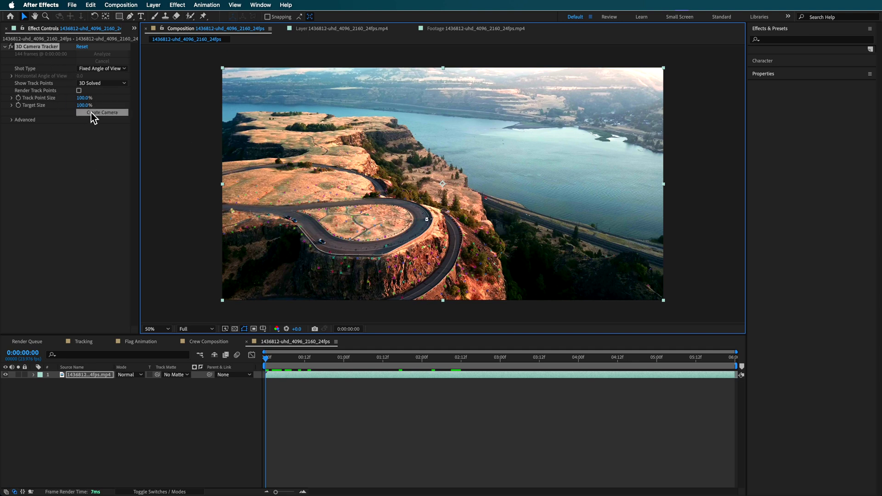
left_click_drag(85, 105, 114, 108)
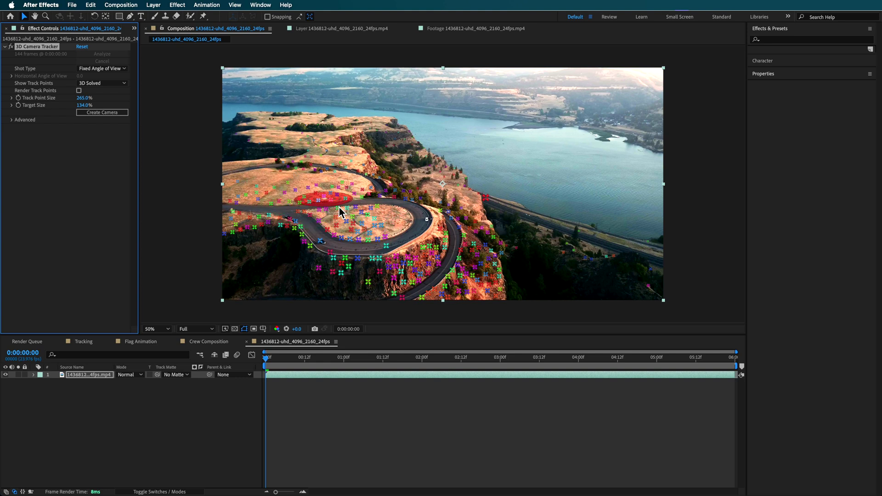
key("space")
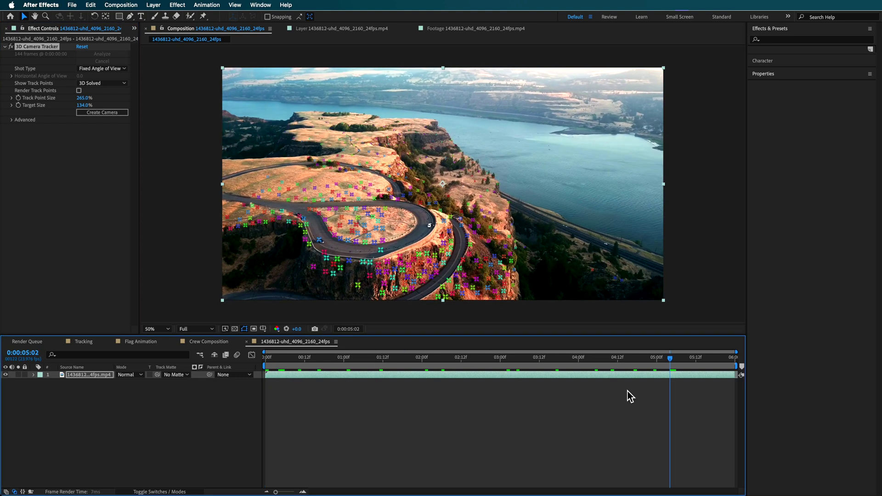
key("space")
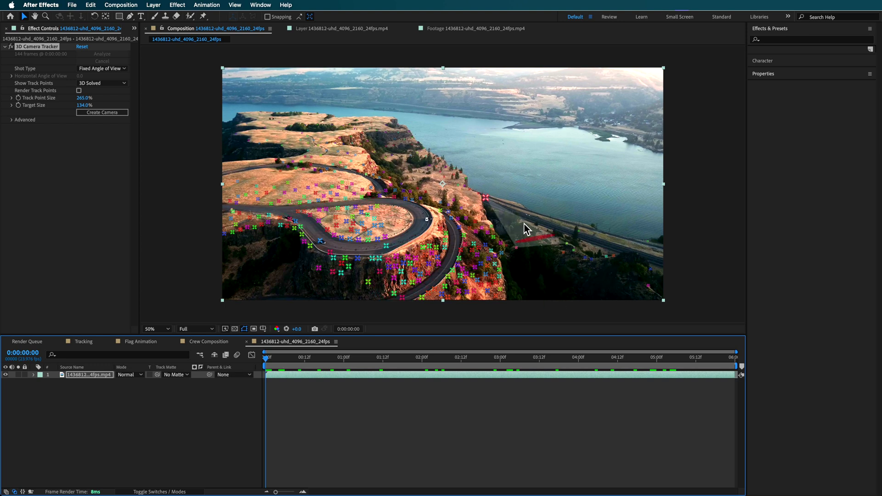
left_click_drag(306, 359, 237, 374)
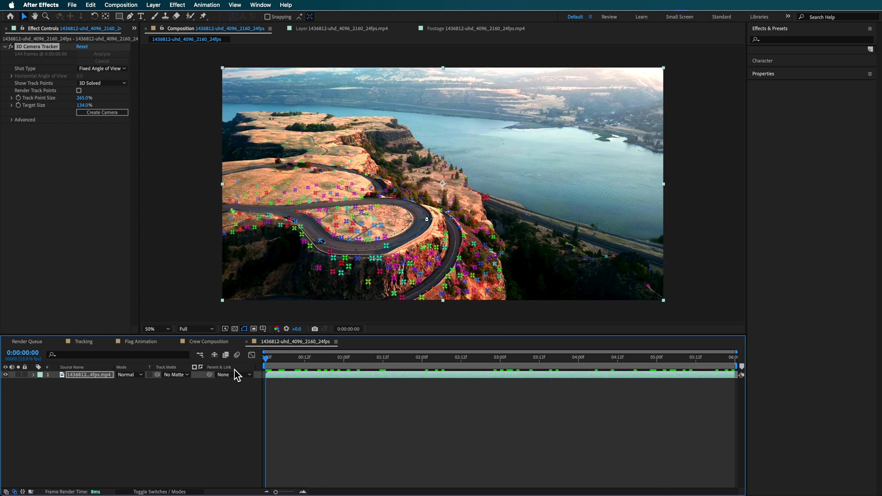
Pick three track points forming a plane on the far stretch of the riverside road.
left_click(486, 199)
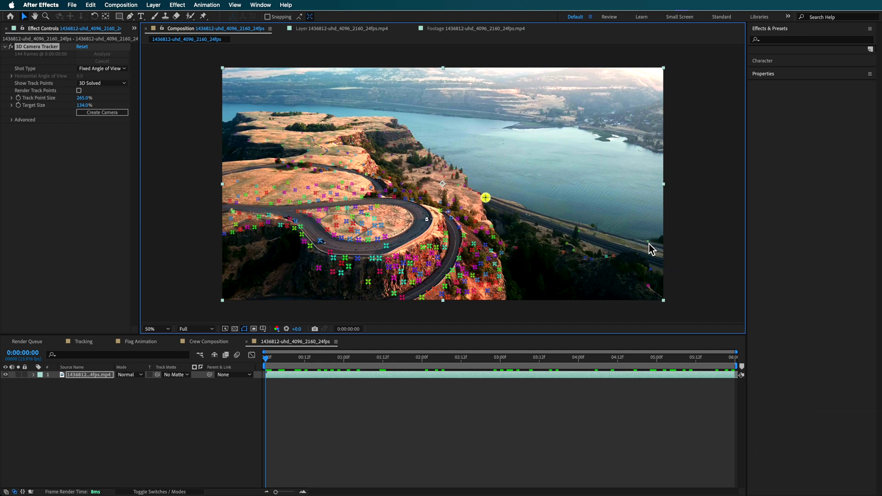
left_click(614, 256, "shift")
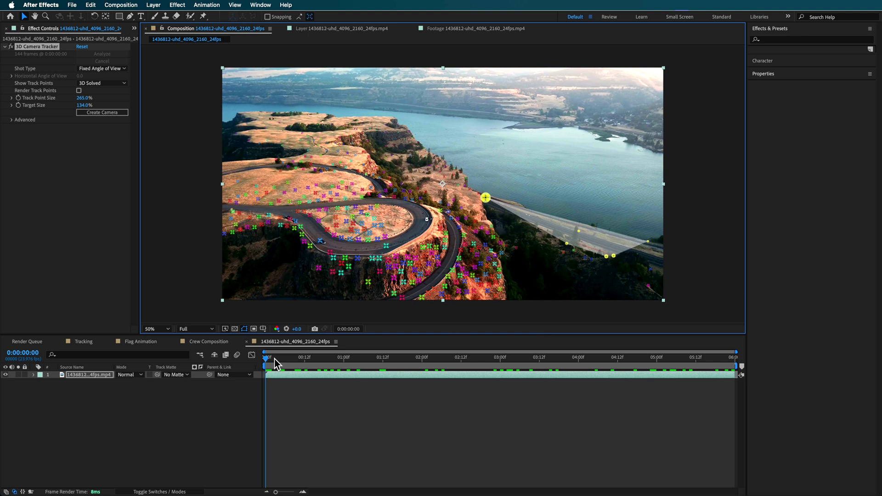
right_click(539, 227)
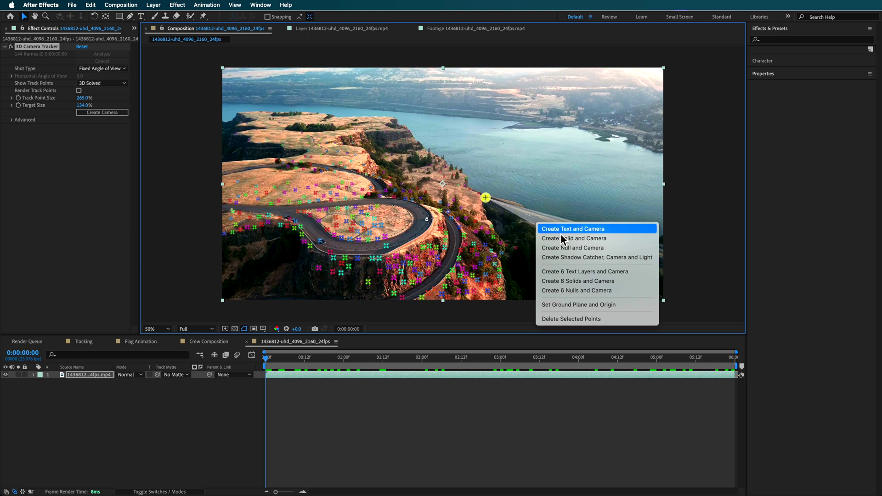
Create Track Null 1 and the 3D Tracker Camera, then scrub to confirm the null stays pinned.
left_click(598, 250)
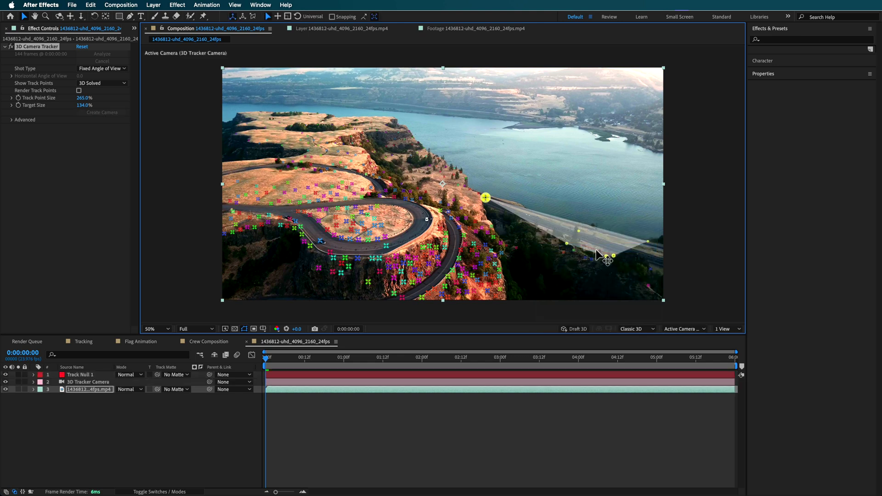
left_click(73, 375)
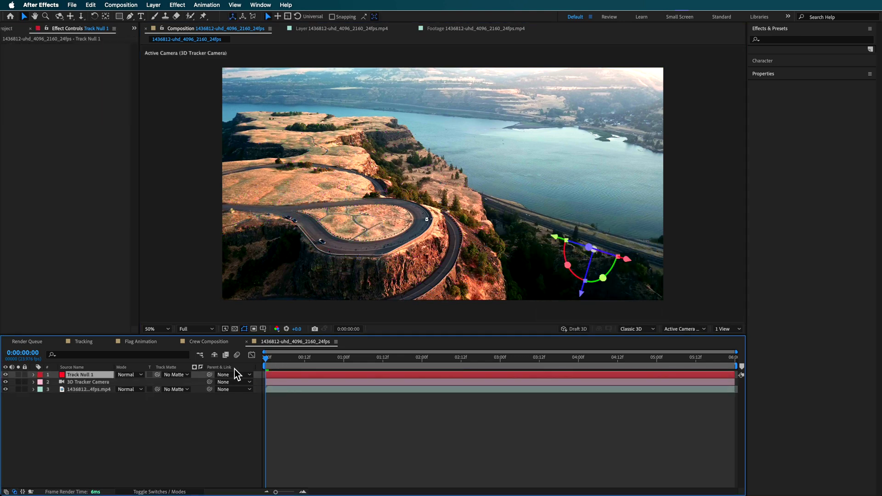
left_click(282, 360)
left_click_drag(289, 365, 203, 390)
left_click(208, 417)
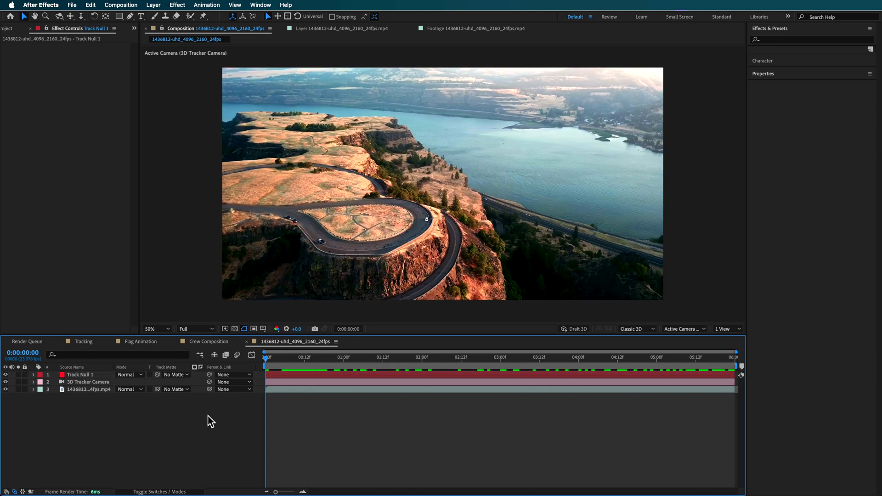
left_click(98, 376)
left_click(126, 438)
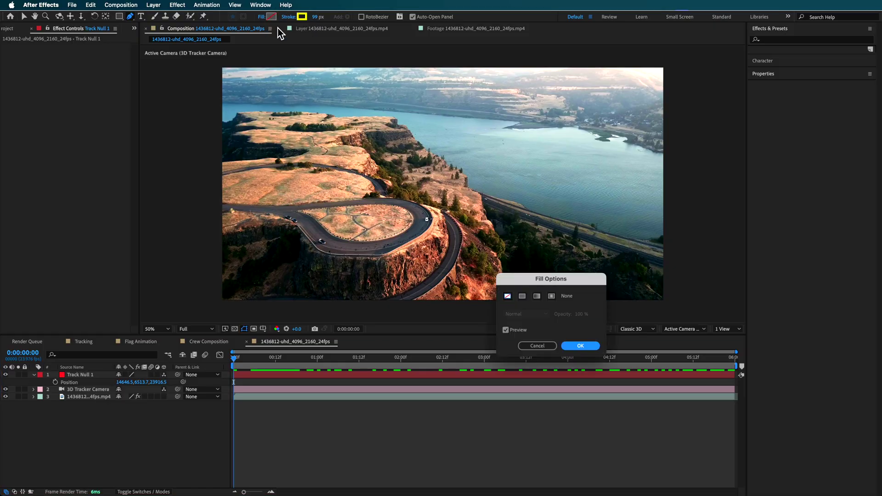
Confirm no fill, start Shape Layer 1 with the Pen tool and make it 3D.
left_click(575, 347)
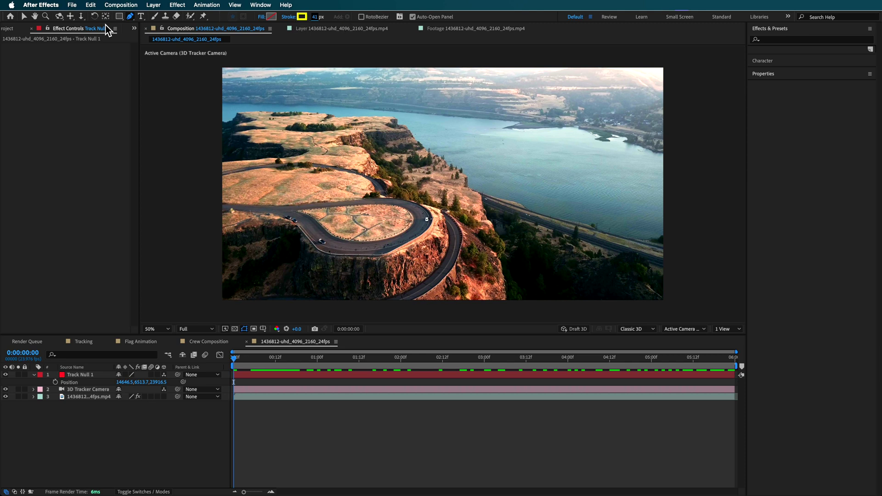
left_click(675, 263)
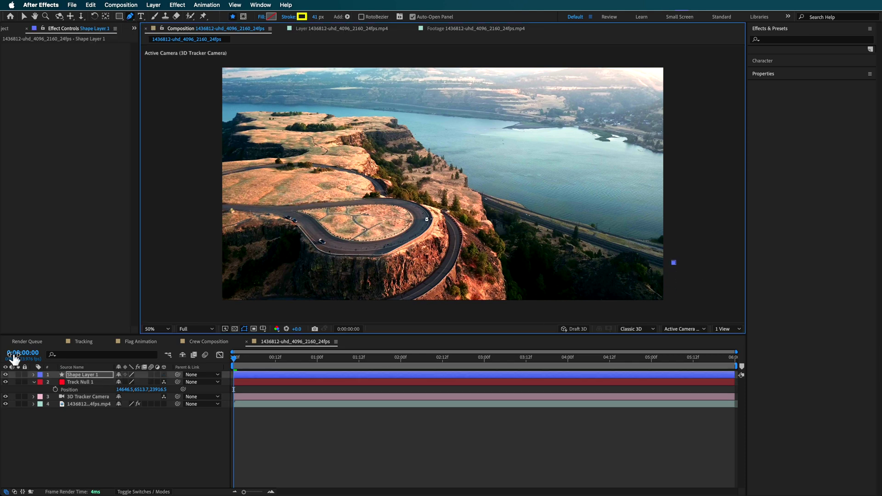
left_click(163, 374)
Give Shape Layer 1 the Position of Track Null 1.
left_click(82, 384)
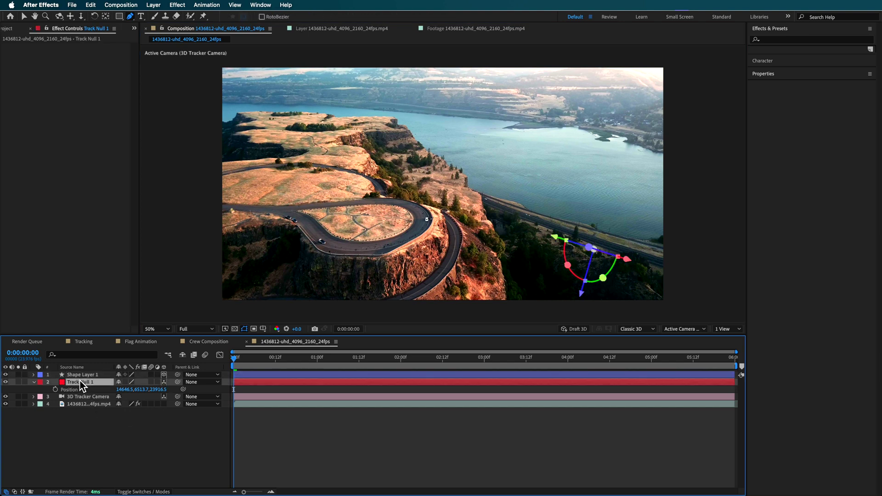
key("p")
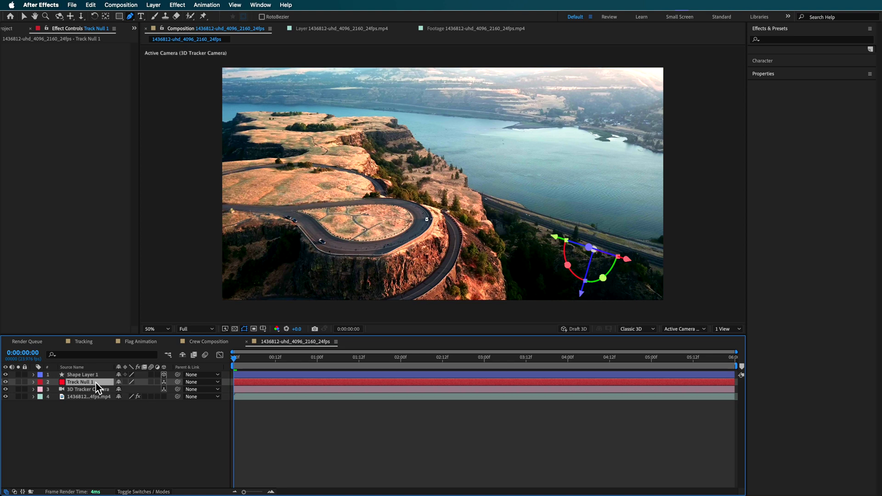
key("p")
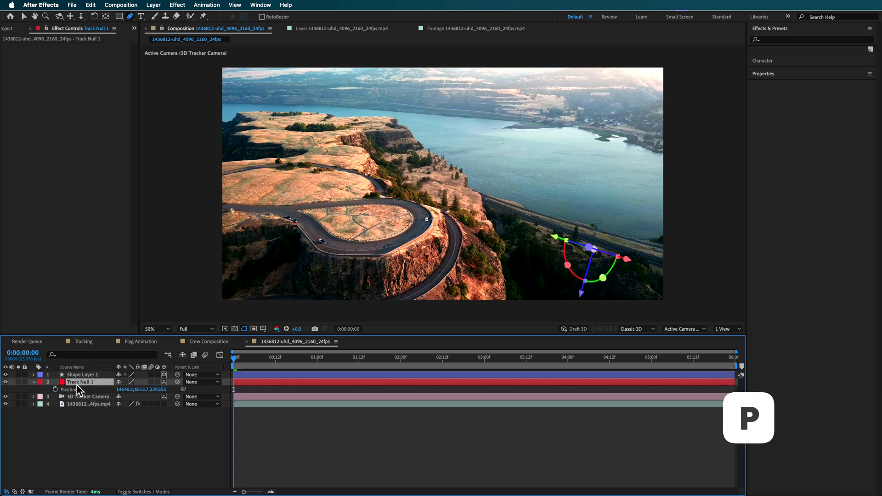
left_click(78, 376)
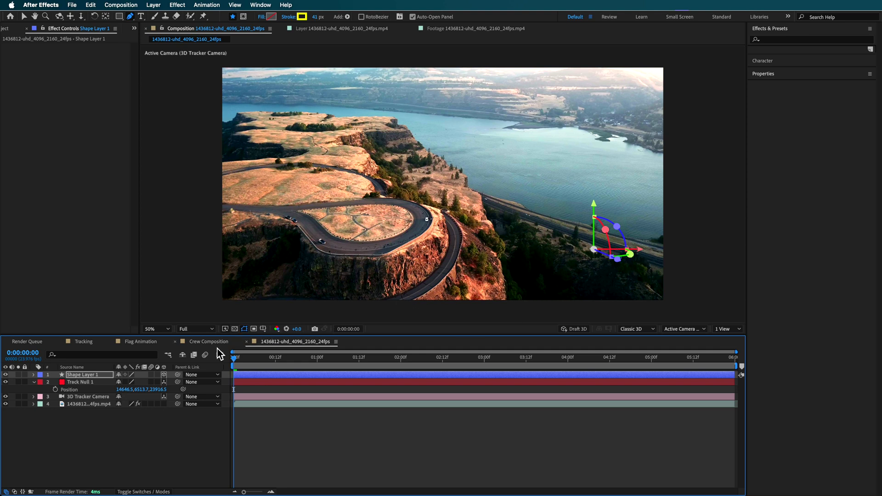
left_click(630, 248)
Draw a curved yellow path along the road, widen its stroke to 592 px and preview it.
left_click_drag(660, 260, 673, 265)
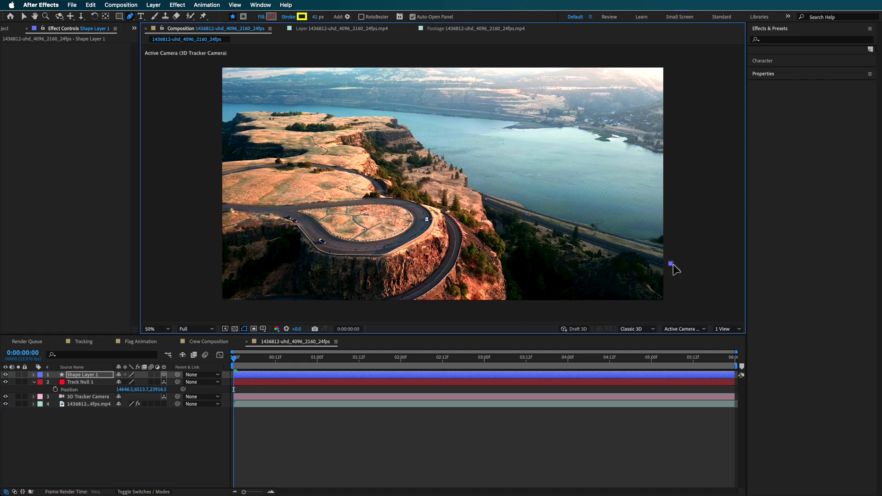
left_click_drag(572, 235, 533, 221)
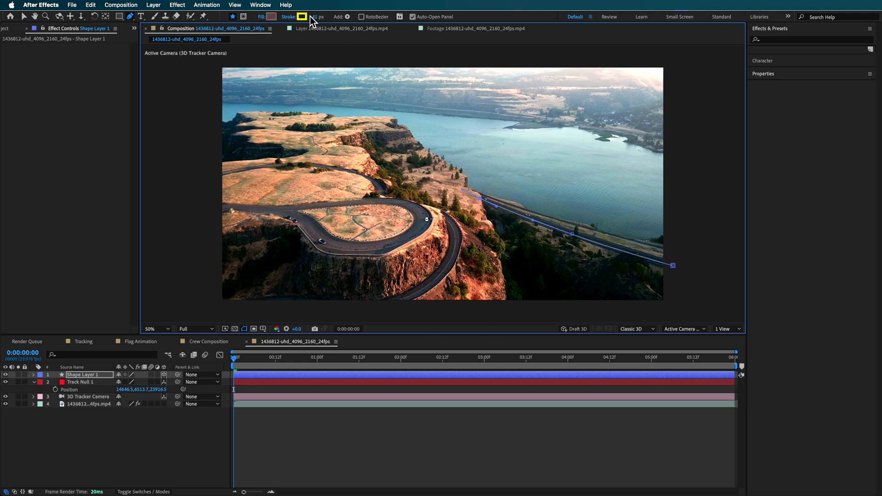
left_click_drag(317, 16, 574, 36)
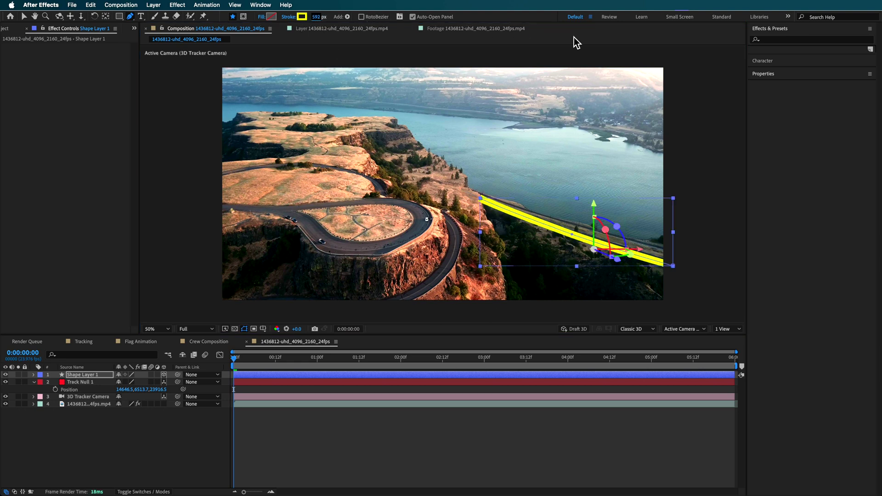
left_click_drag(256, 358, 788, 395)
key("space")
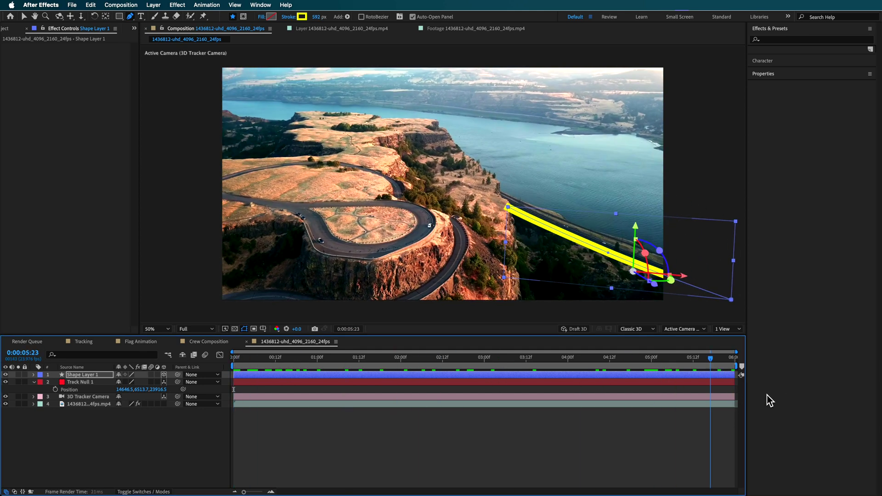
key("space")
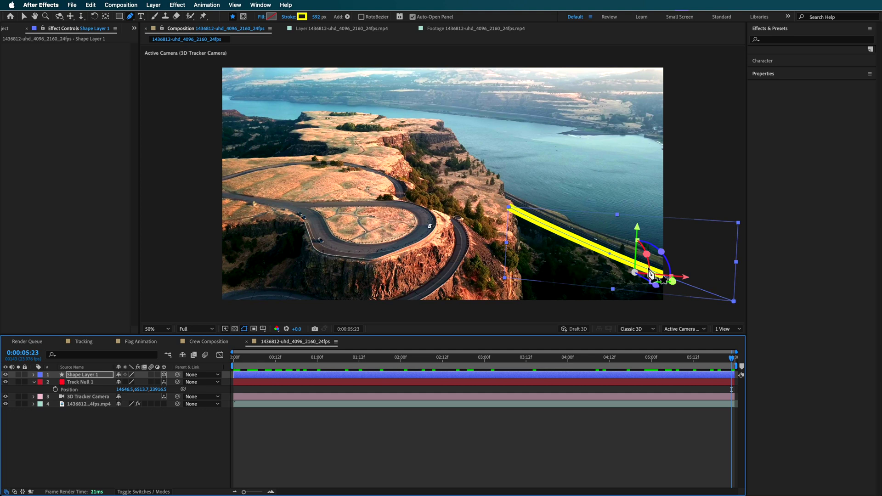
Select the yellow line and slide it along its X axis.
key("v")
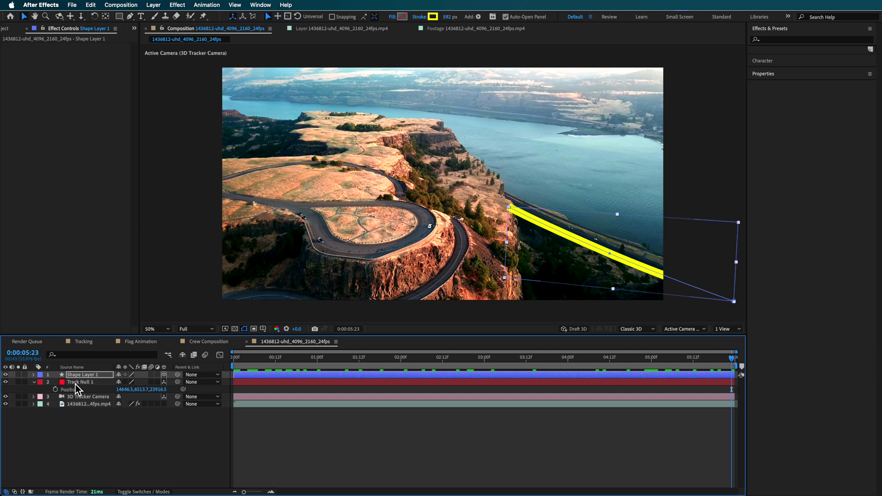
left_click(601, 252)
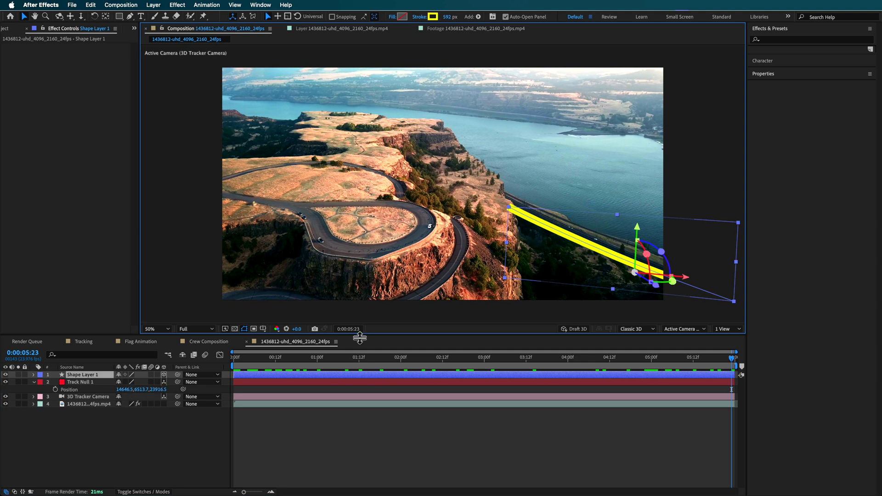
left_click_drag(684, 280, 655, 275)
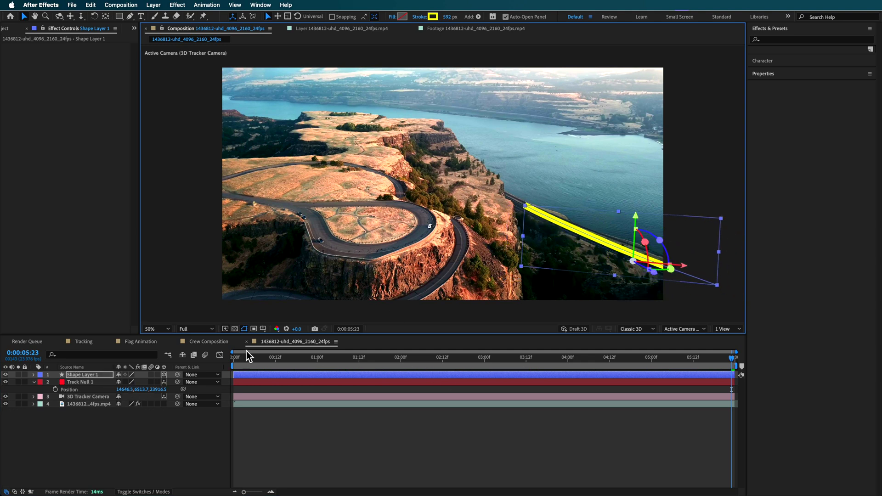
Drag the line's start, middle and end vertices to follow the road past the right edge.
left_click_drag(247, 354, 162, 423)
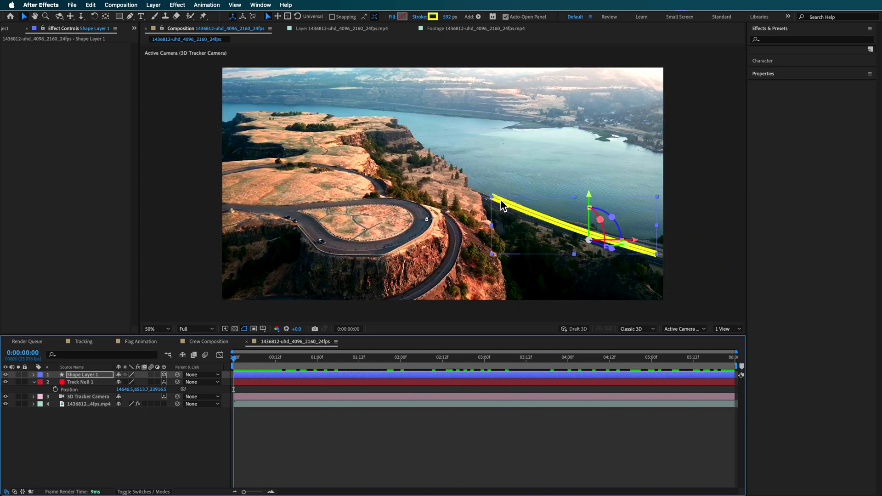
key("g")
left_click_drag(492, 197, 463, 192)
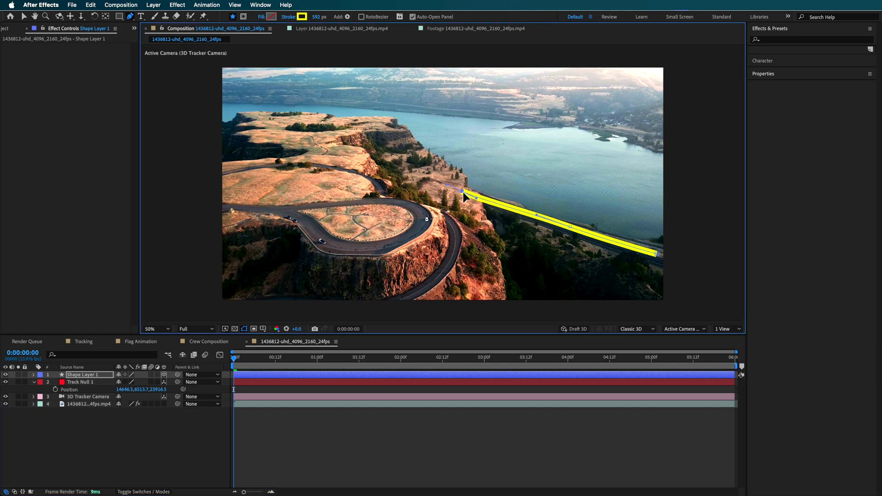
left_click_drag(571, 227, 572, 232)
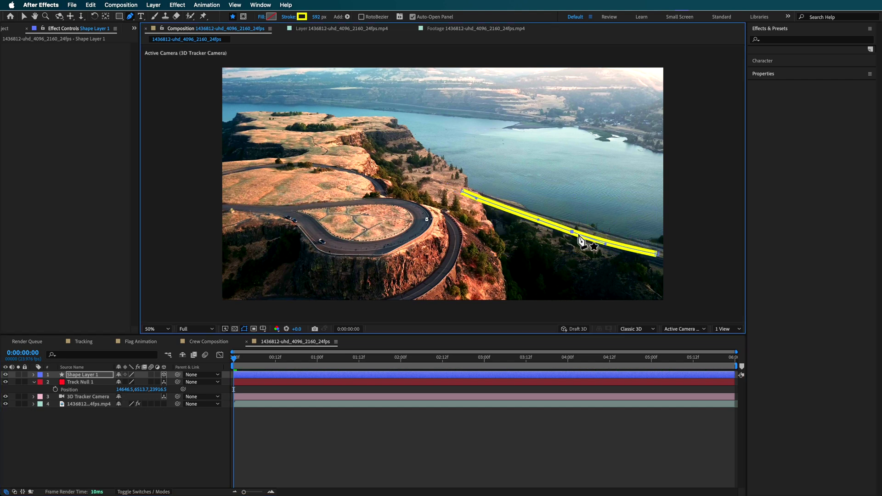
left_click_drag(656, 253, 674, 266)
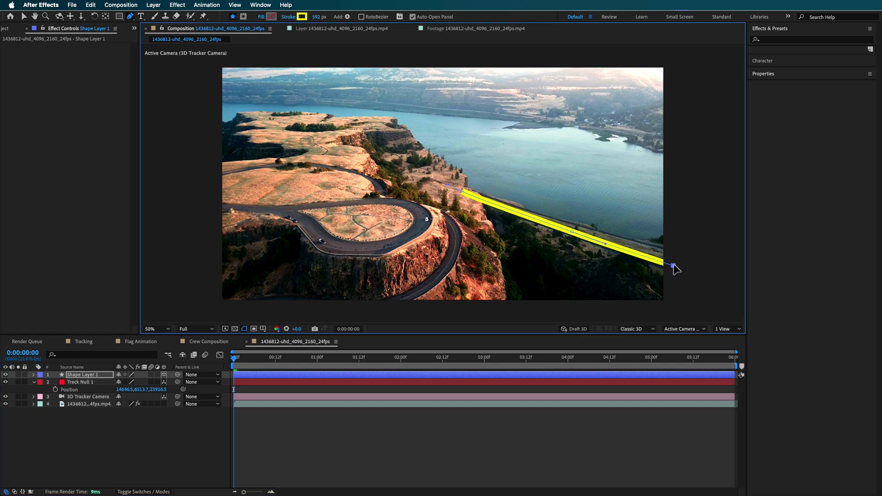
left_click(81, 375)
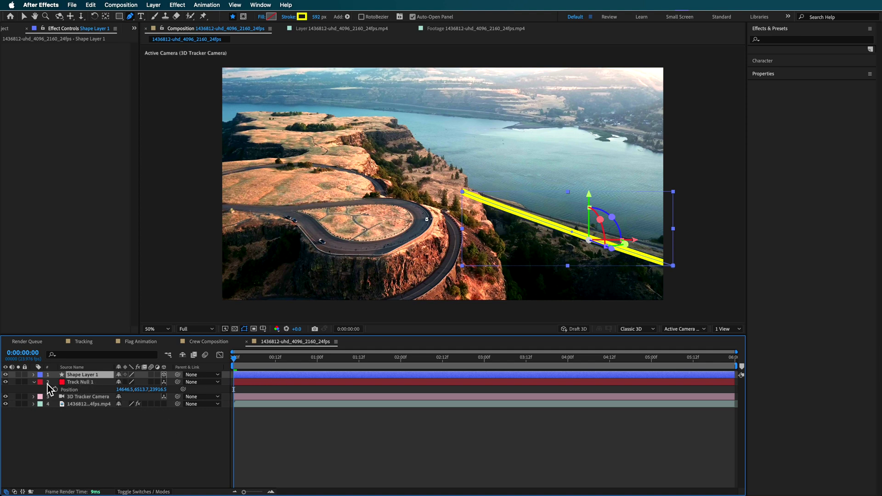
Reveal Shape Layer 1's Path property and check the line late in the clip.
left_click(34, 375)
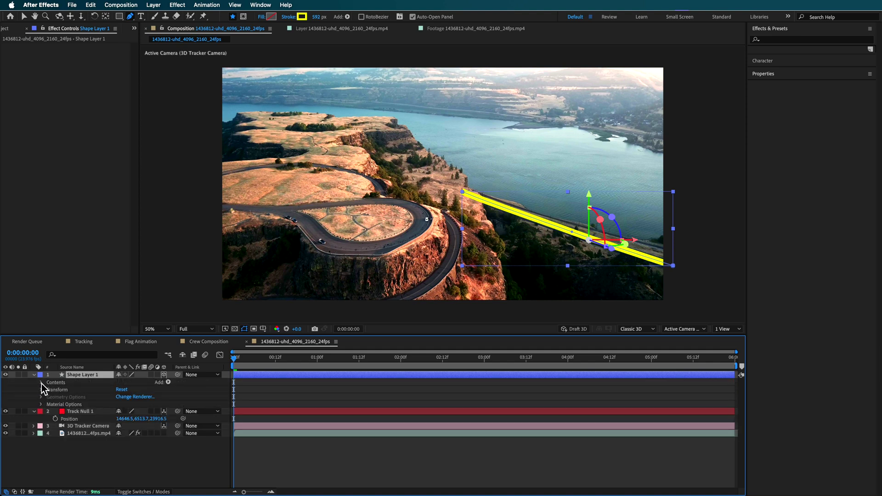
left_click(40, 382)
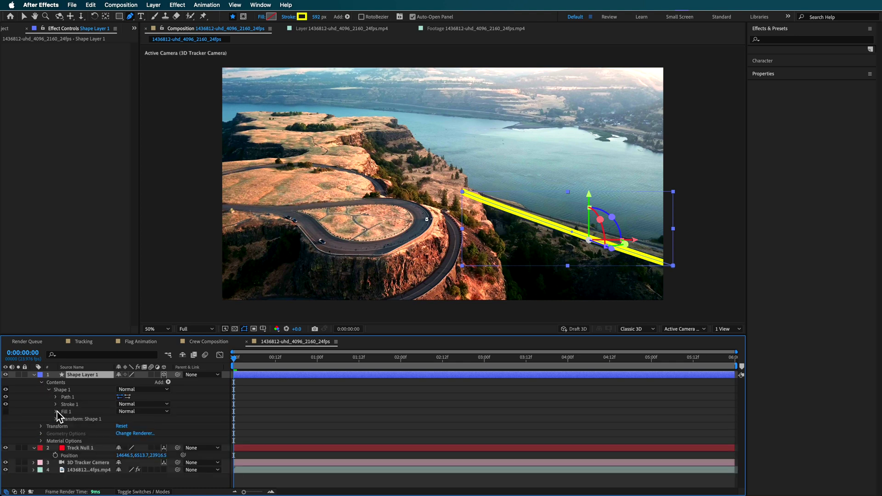
left_click(55, 397)
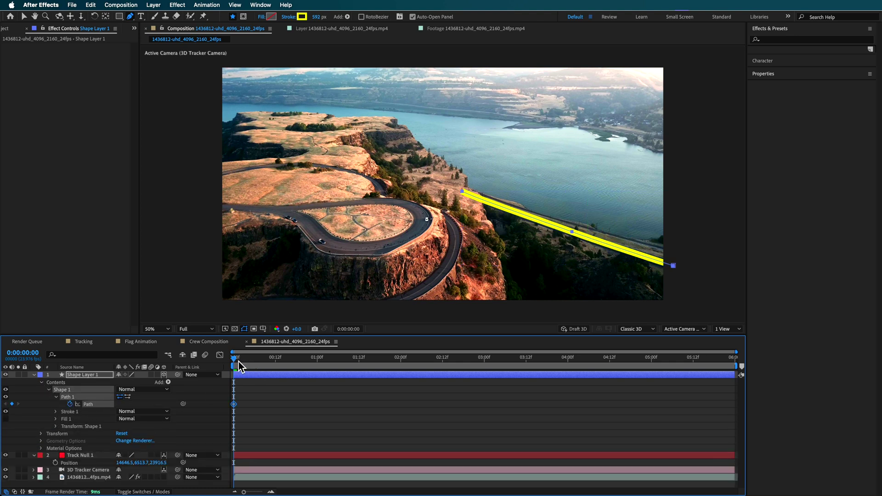
left_click_drag(239, 362, 773, 409)
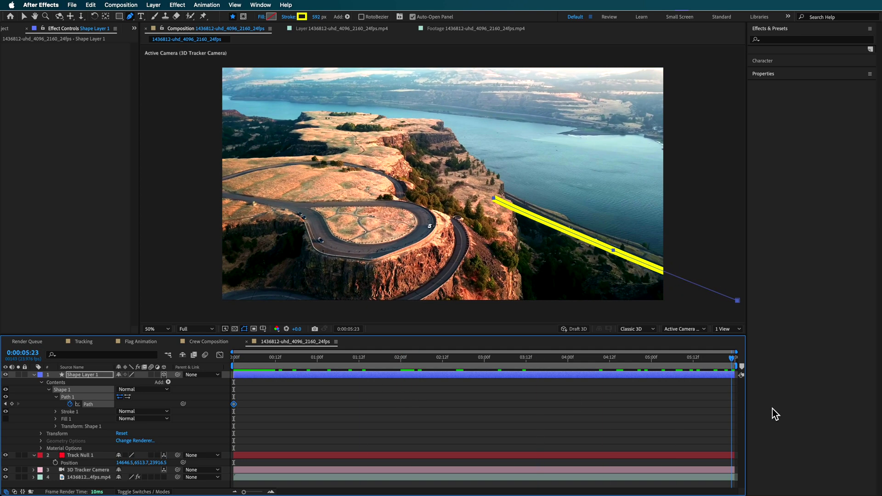
key("v")
left_click(615, 256)
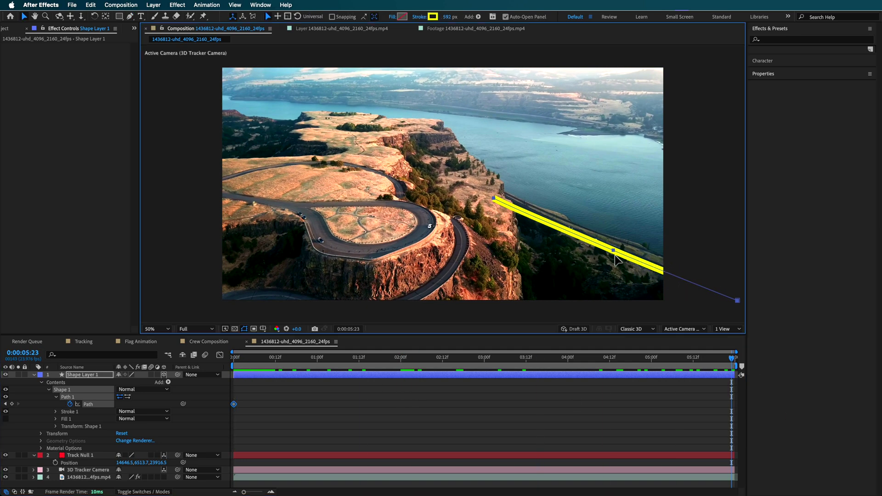
left_click(616, 234)
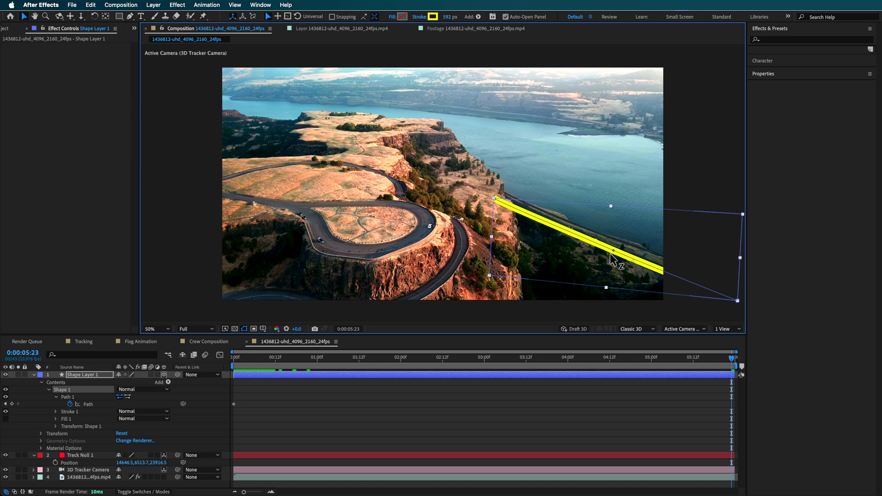
left_click(372, 428)
left_click(455, 374)
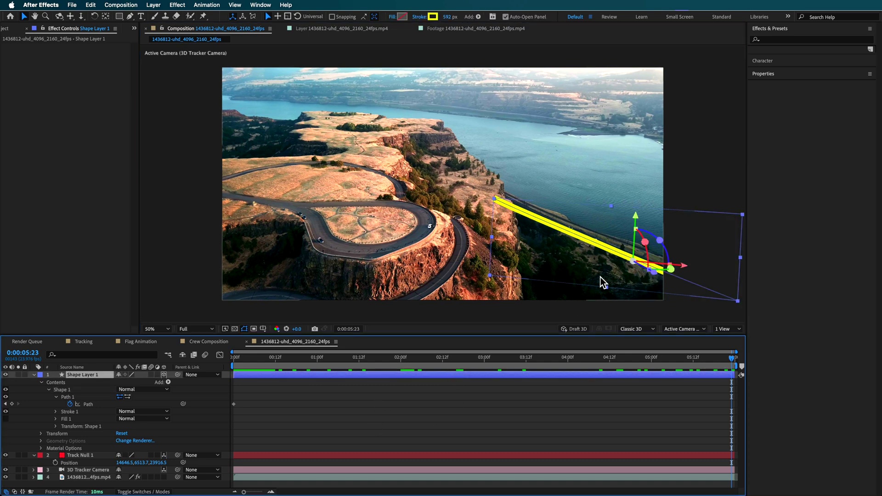
Adjust the line's left endpoint so the Path keyframes keep it along the road, then scrub to verify.
key("g")
left_click(613, 253)
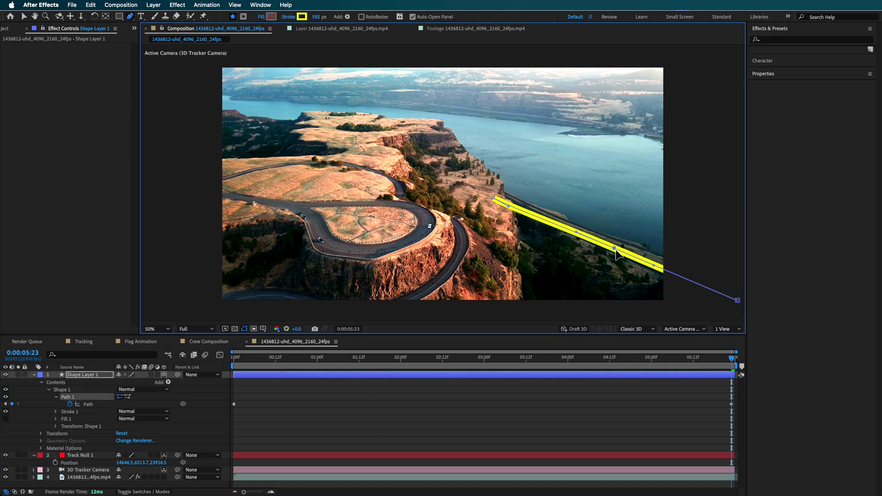
left_click(494, 197)
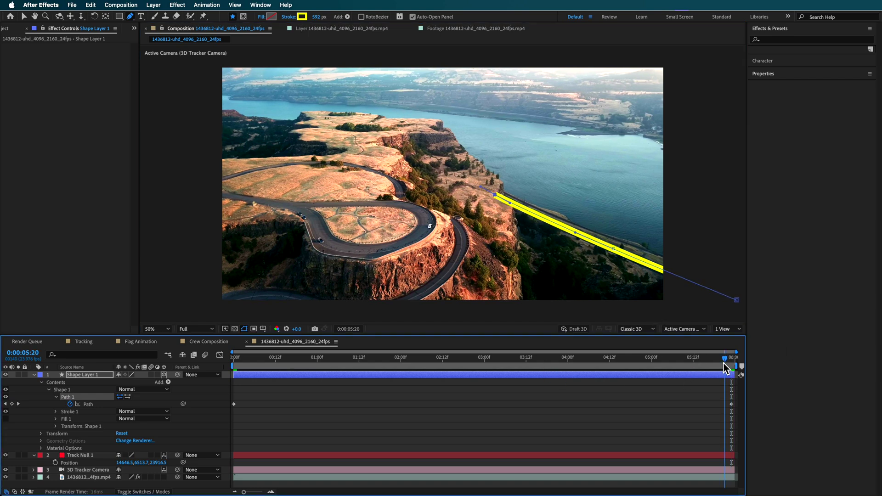
left_click_drag(732, 358, 169, 348)
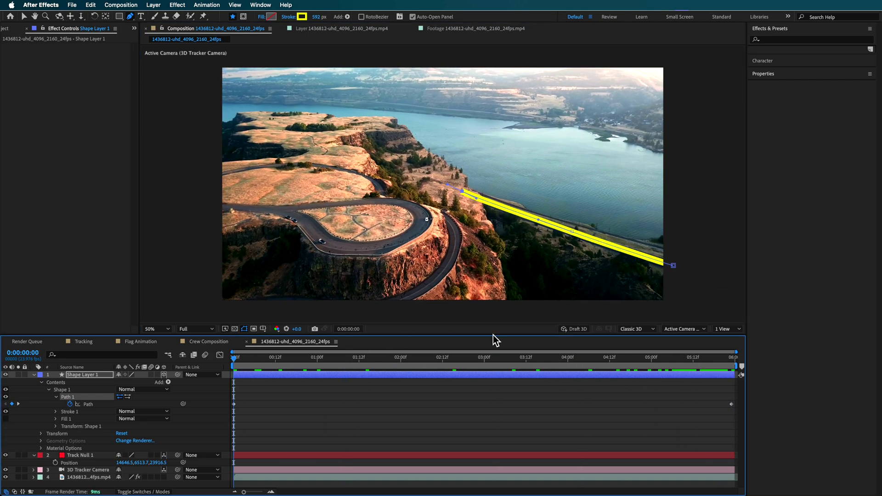
left_click_drag(254, 365, 725, 404)
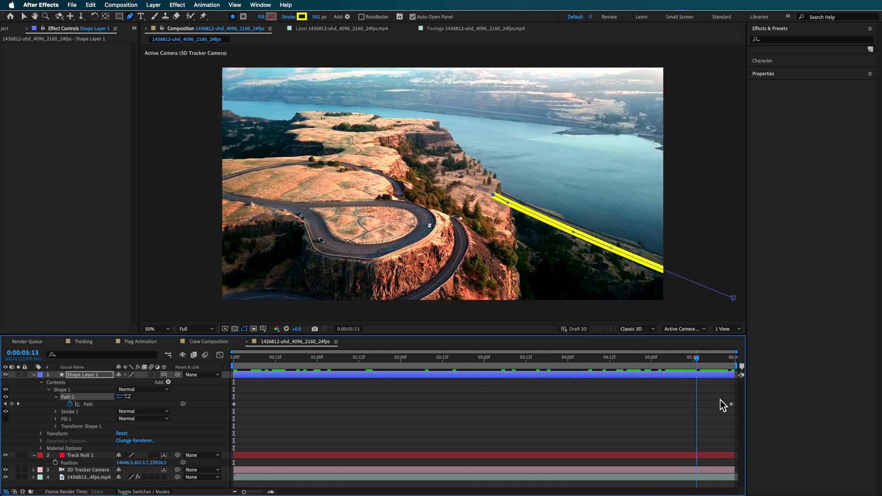
left_click_drag(721, 365, 346, 380)
Try Color Burn and Color Dodge on the yellow line layer, then set its blend mode to Overlay.
left_click(75, 375)
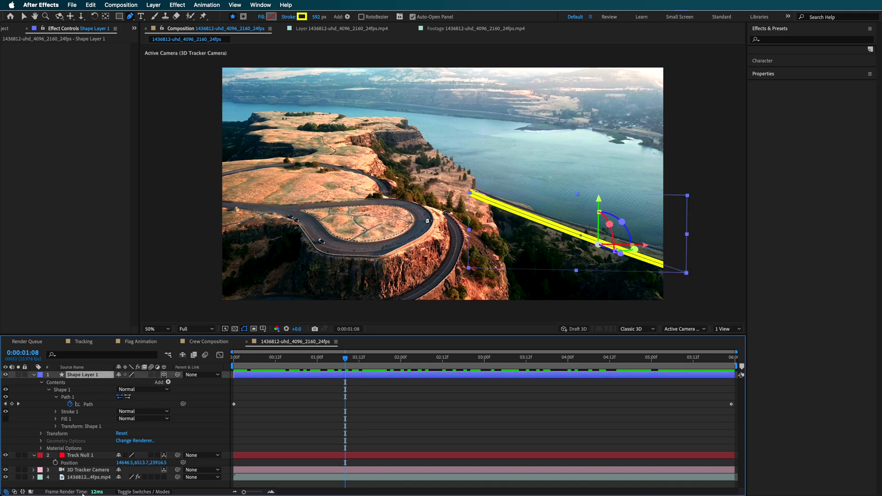
left_click(144, 491)
left_click(138, 374)
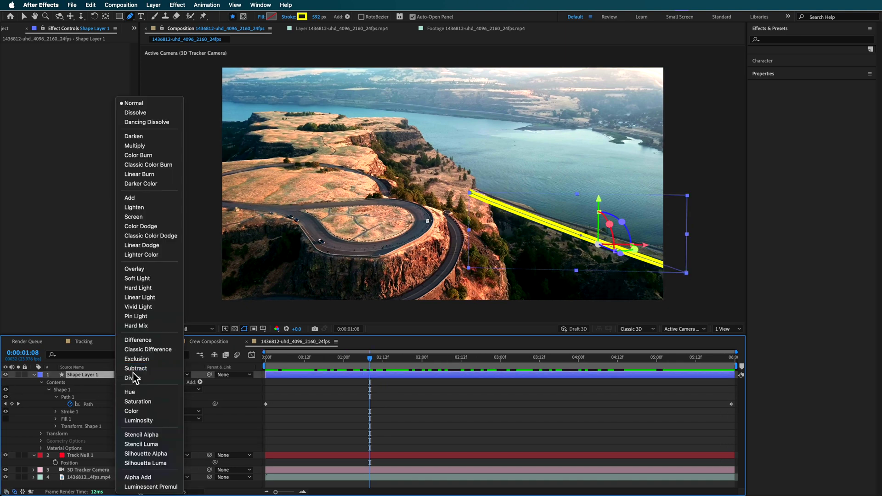
left_click(147, 155)
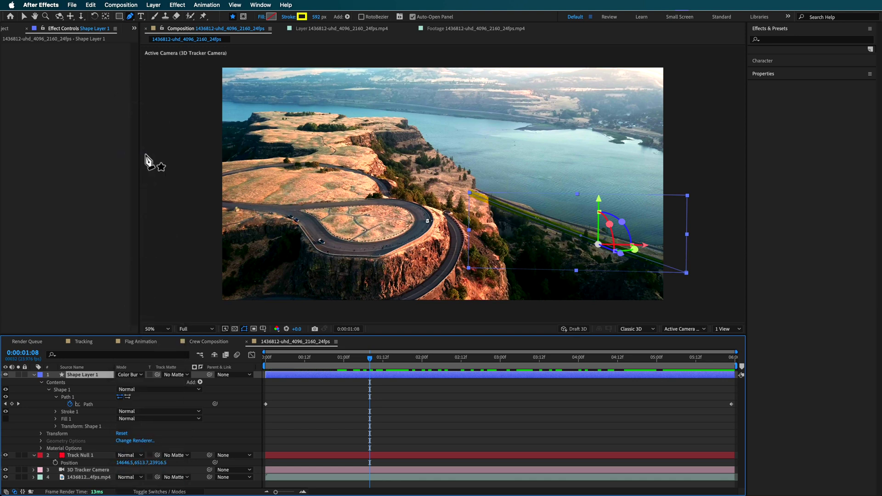
left_click(136, 375)
left_click(141, 226)
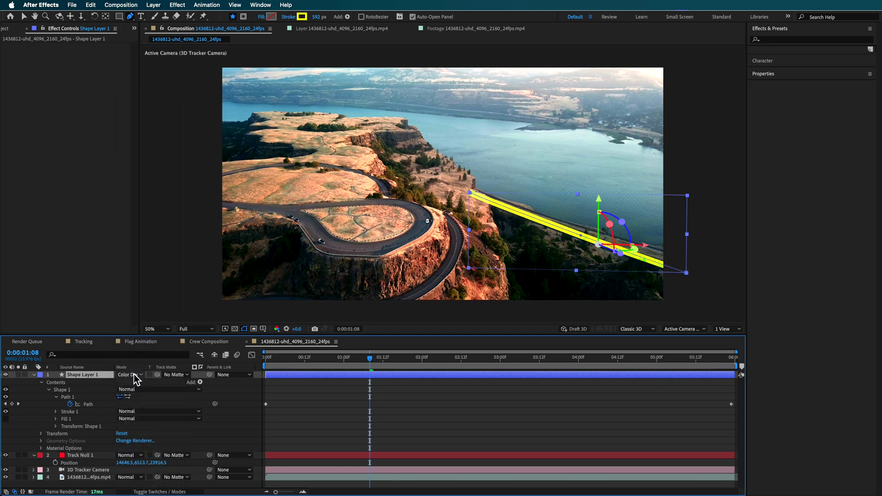
left_click(134, 375)
left_click(172, 269)
Preview the Overlay-blended road line from the first frame.
left_click(372, 443)
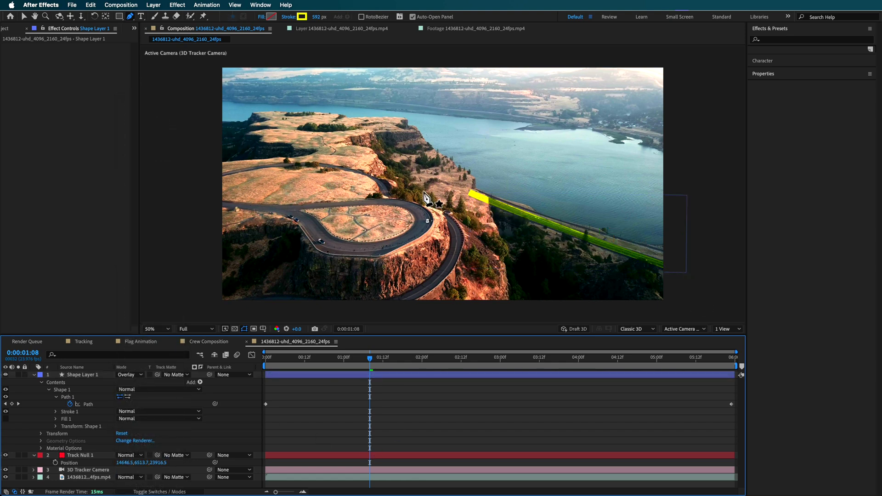
key("v")
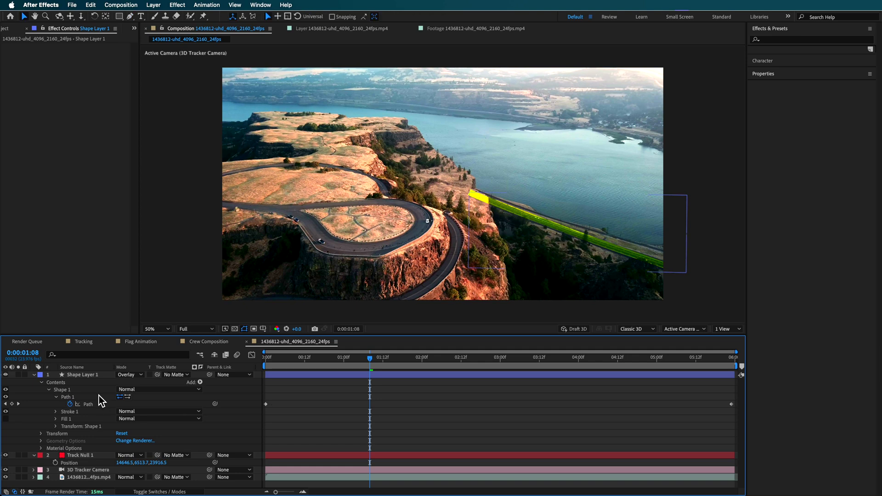
left_click(84, 376)
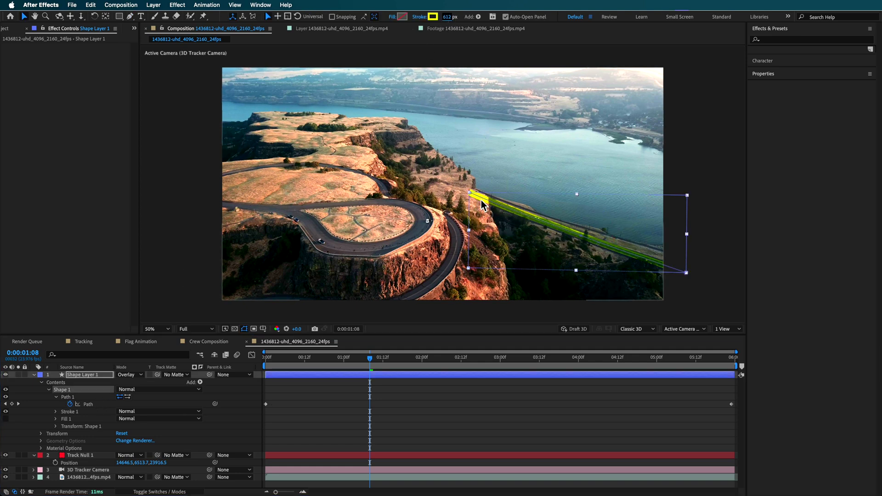
left_click_drag(370, 358, 232, 360)
key("space")
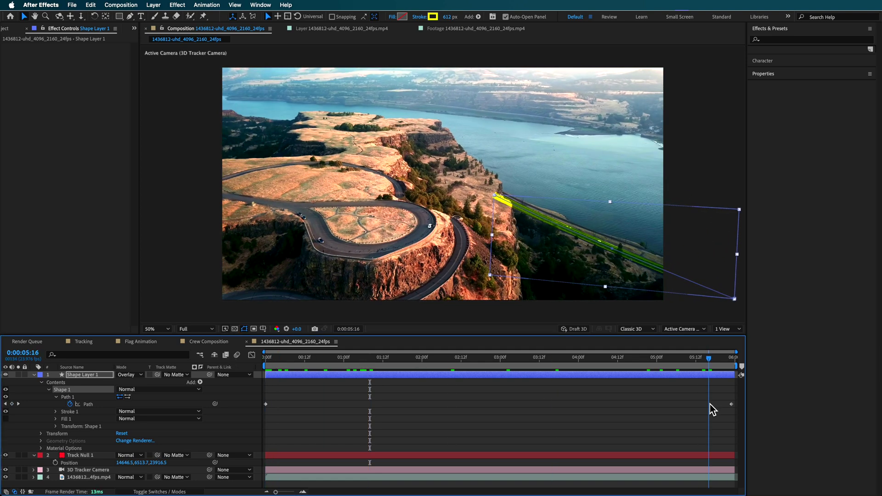
key("space")
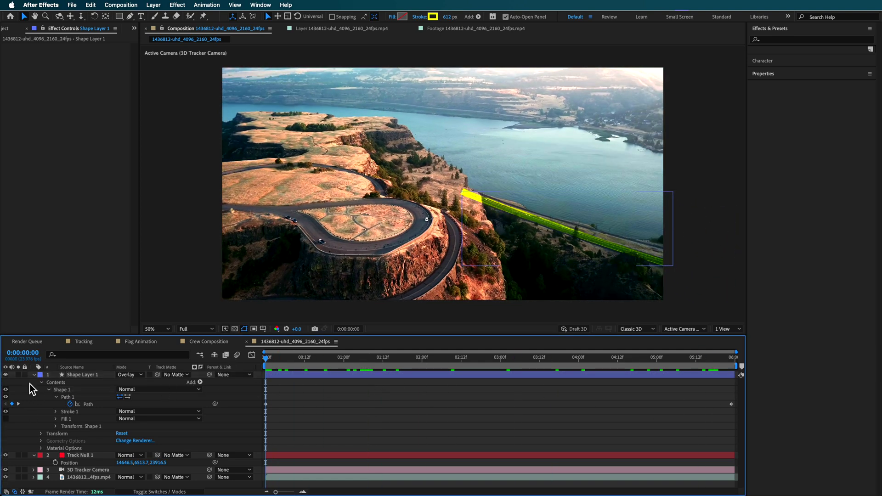
left_click(34, 375)
left_click(77, 405)
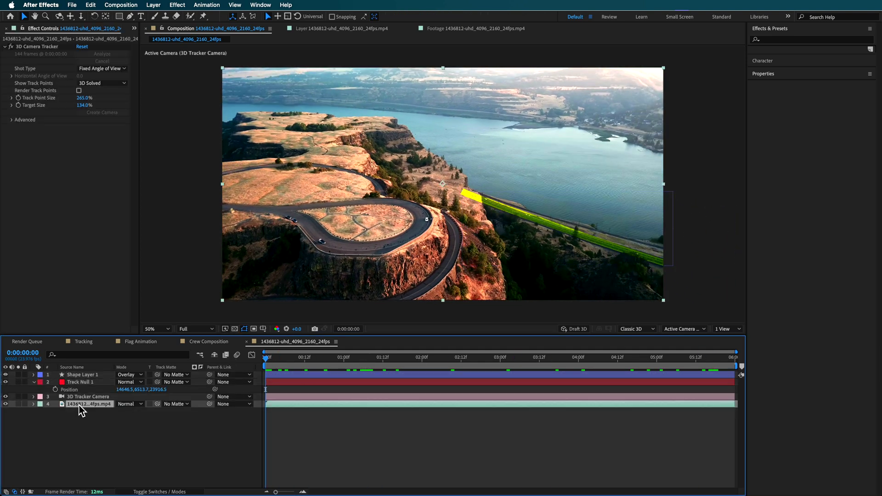
Duplicate the drone footage, move the copy to the top, and delete its 3D Camera Tracker.
key("super+d")
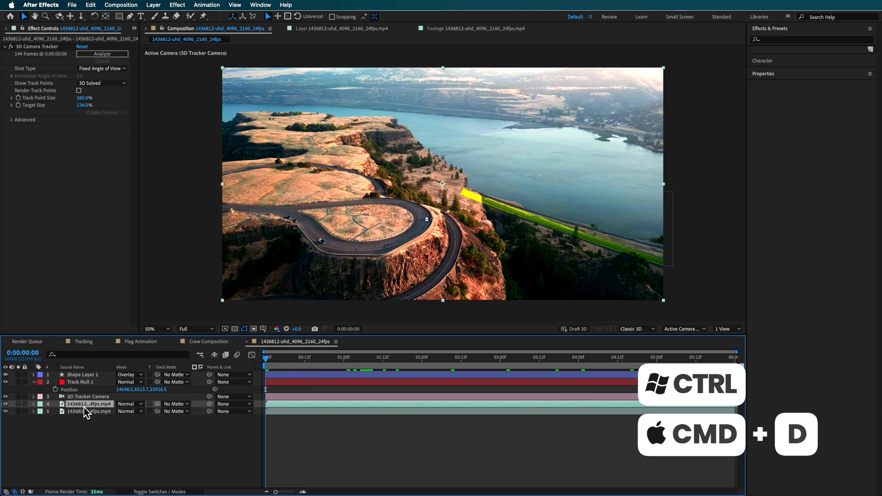
left_click_drag(84, 406, 92, 372)
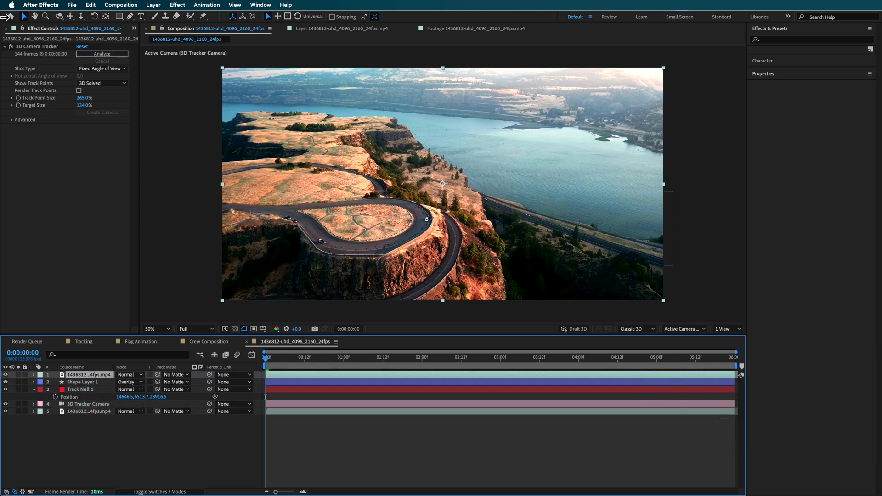
left_click(22, 47)
key("Delete")
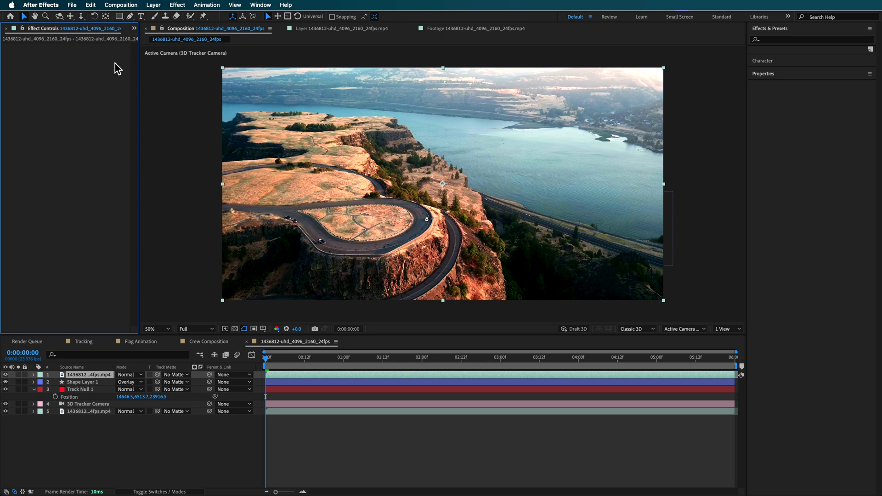
Try a five-point mask around the cliff edge, preview it, then undo it.
scroll(516, 193, "up", 2)
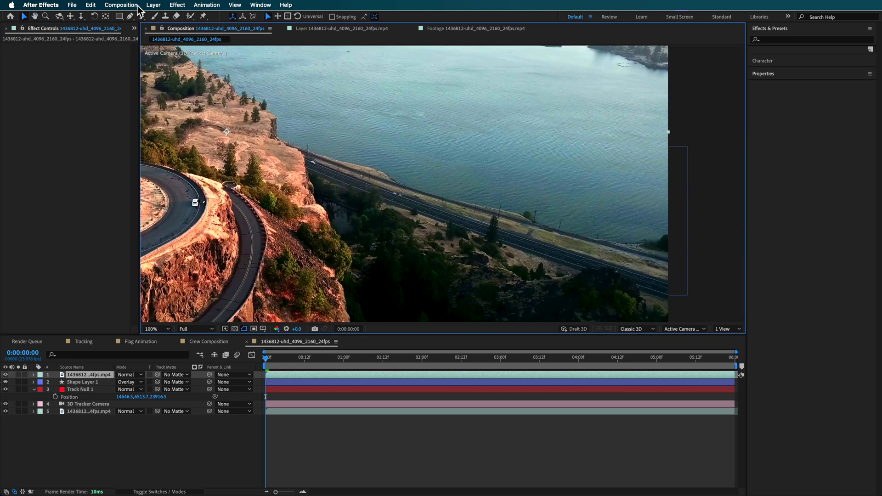
left_click(130, 16)
left_click(277, 125)
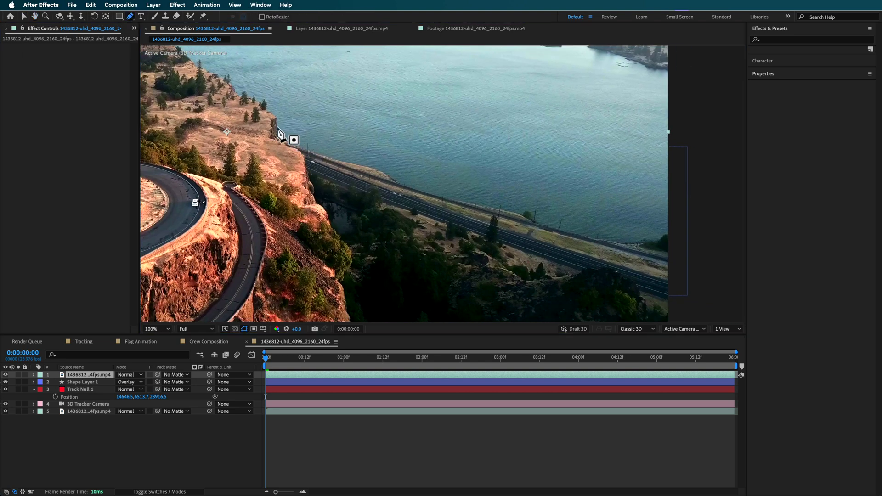
left_click(289, 145)
left_click(308, 179)
left_click(241, 200)
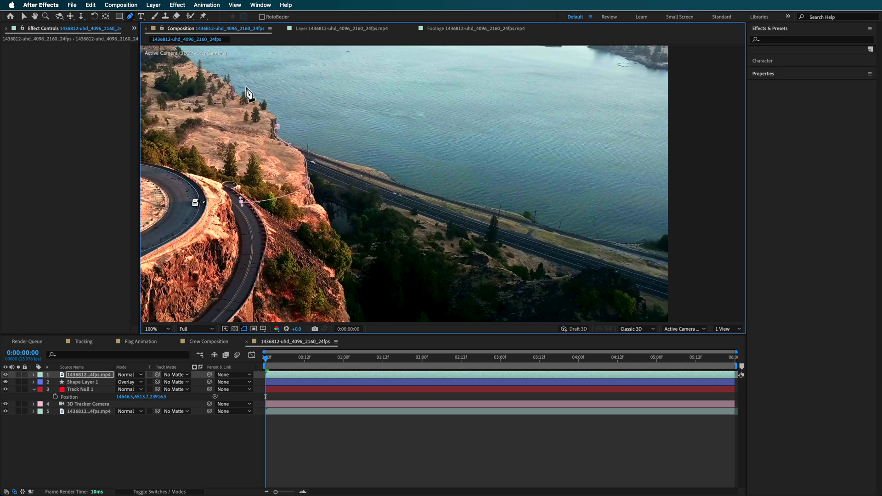
left_click(246, 86)
left_click(277, 126)
left_click(268, 369)
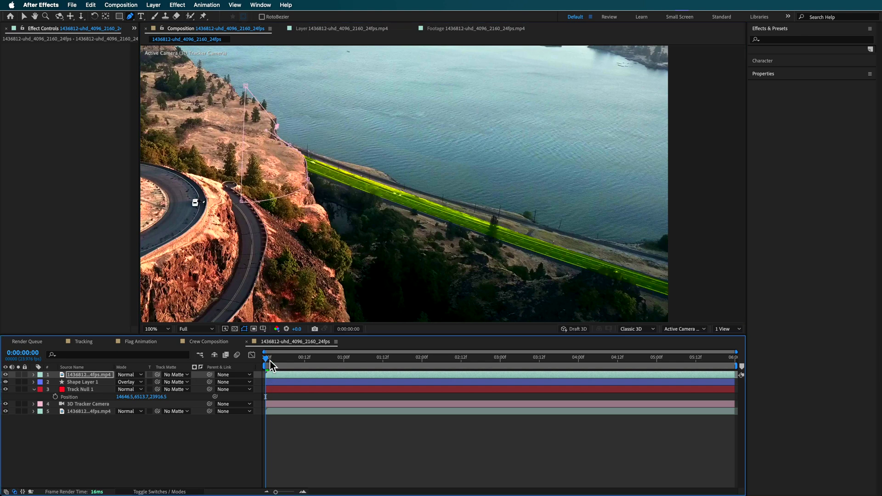
key("space")
key("space")
key("space")
key("space")
key("ctrl+z")
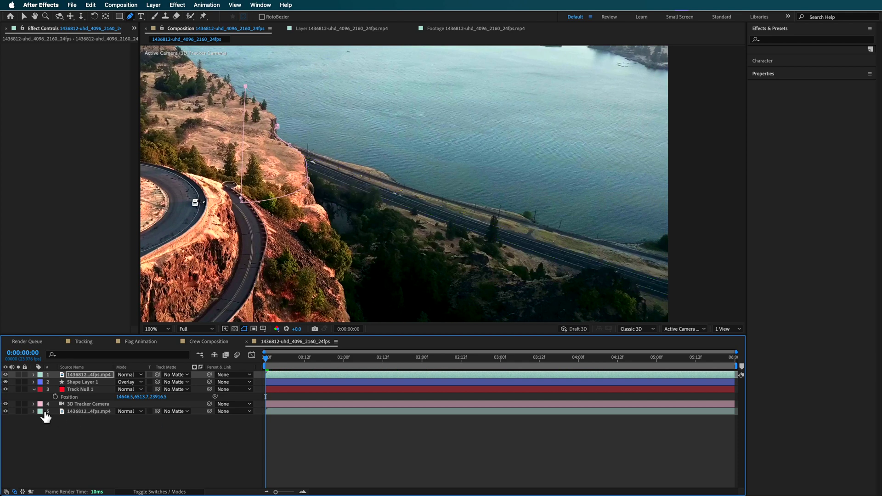
Reselect the top footage copy and choose the Roto Brush tool.
left_click(75, 376)
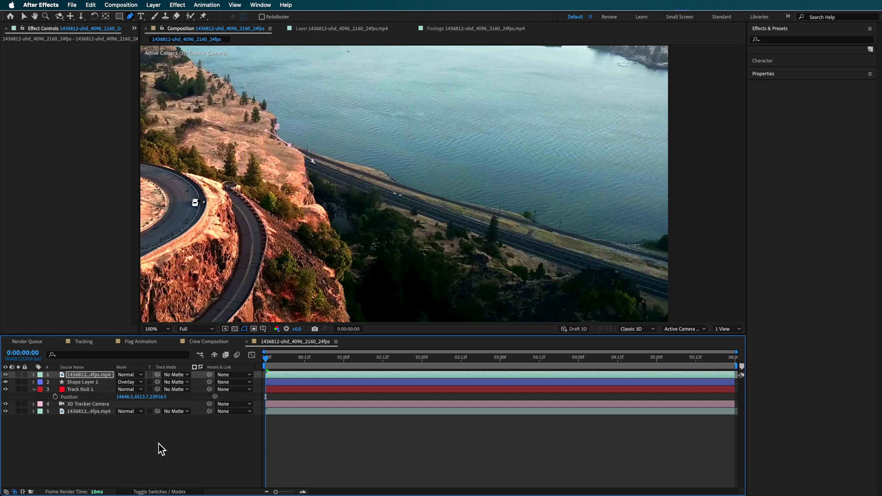
left_click(148, 437)
key("v")
left_click(82, 374)
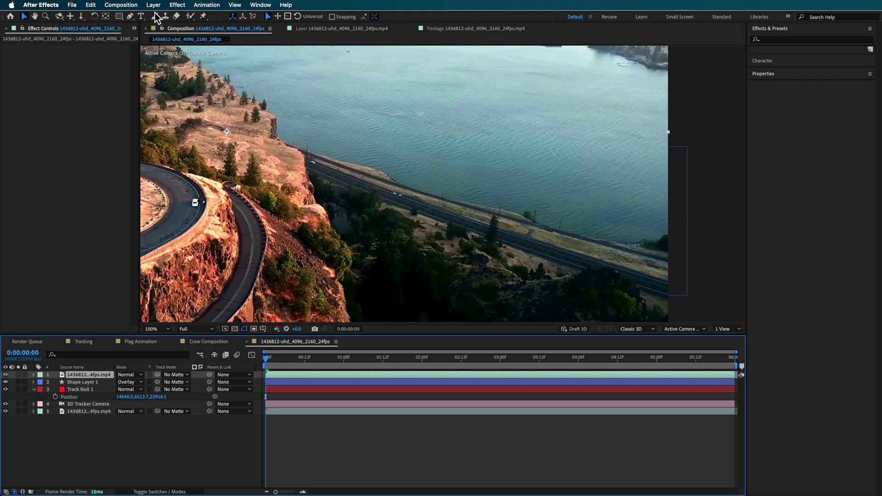
left_click(190, 16)
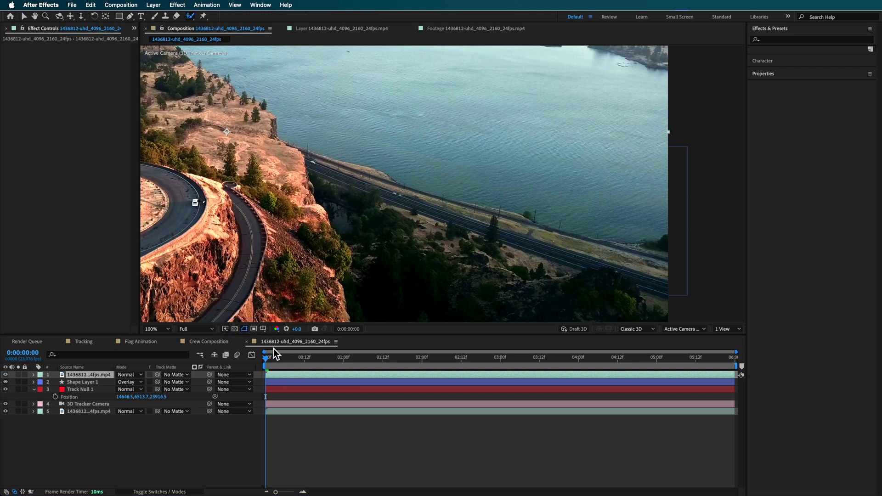
In the footage copy's Layer panel, Roto Brush the cliff edge and remove the road.
double_click(262, 186)
mouse_move(478, 151)
left_mouse_down()
mouse_move(490, 190)
mouse_move(519, 212)
left_mouse_up()
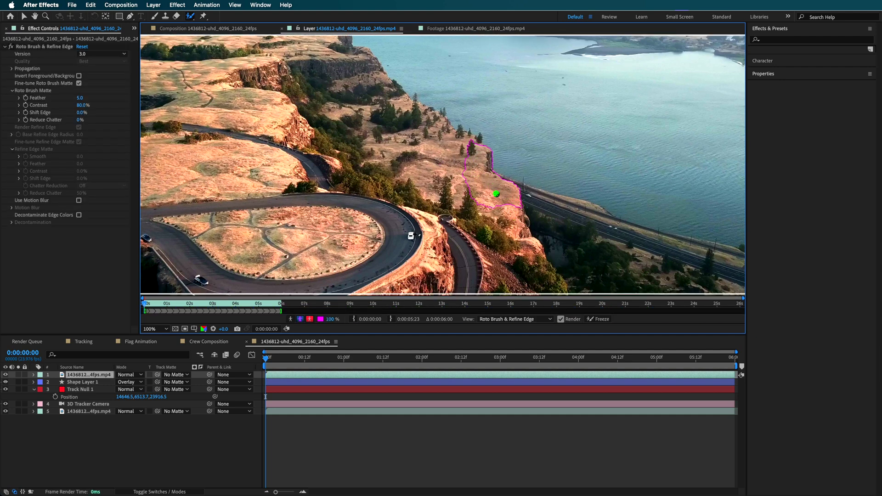
left_click_drag(459, 138, 459, 137)
left_click_drag(530, 235, 309, 160)
left_click_drag(370, 146, 373, 166)
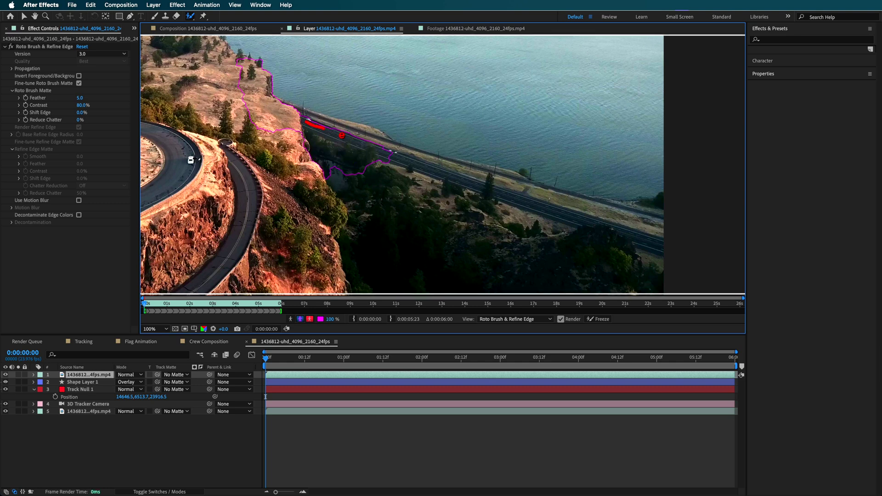
left_click_drag(360, 143, 361, 145)
Add the roadside tree and lower-right trees to the roto selection, trimming excess edges.
left_click_drag(492, 179, 483, 206)
mouse_move(590, 236)
left_mouse_down()
mouse_move(619, 238)
mouse_move(640, 263)
left_mouse_up()
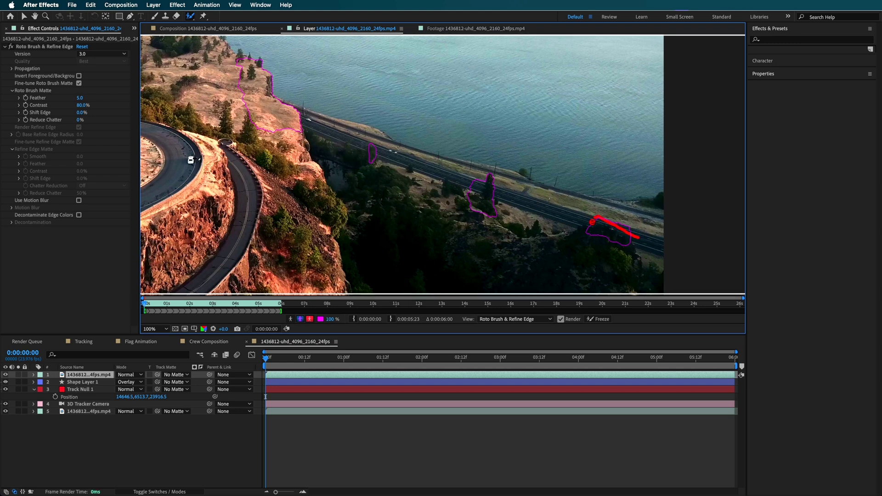
left_click_drag(592, 222, 591, 222)
left_click_drag(479, 192, 476, 193)
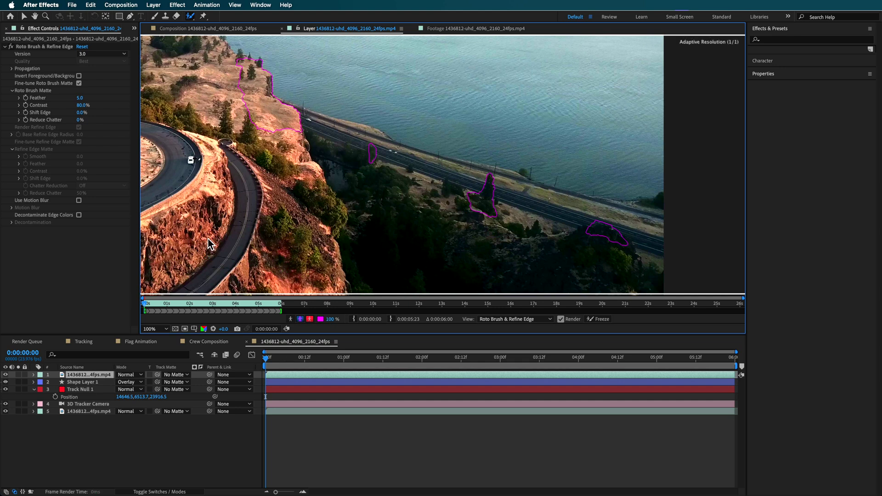
Propagate the cliff roto through the clip, fix a later frame, replay, and return to 0:00:02:13.
key("space")
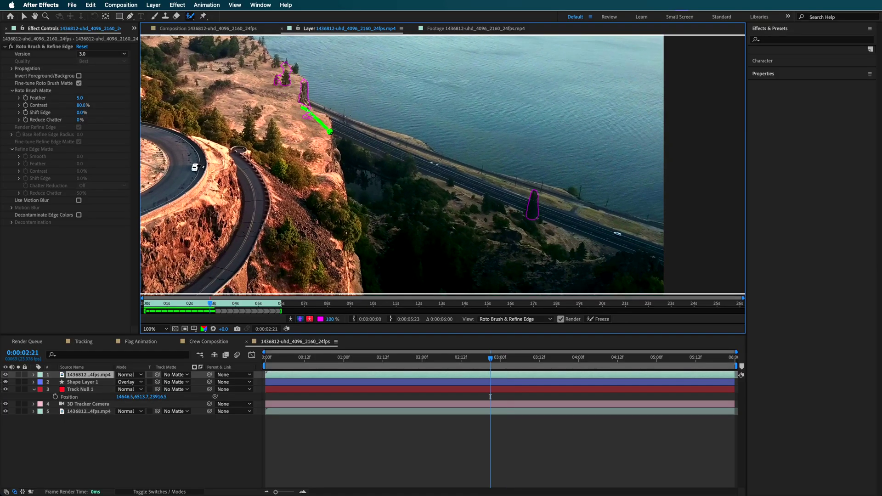
left_click_drag(330, 132, 330, 139)
key("space")
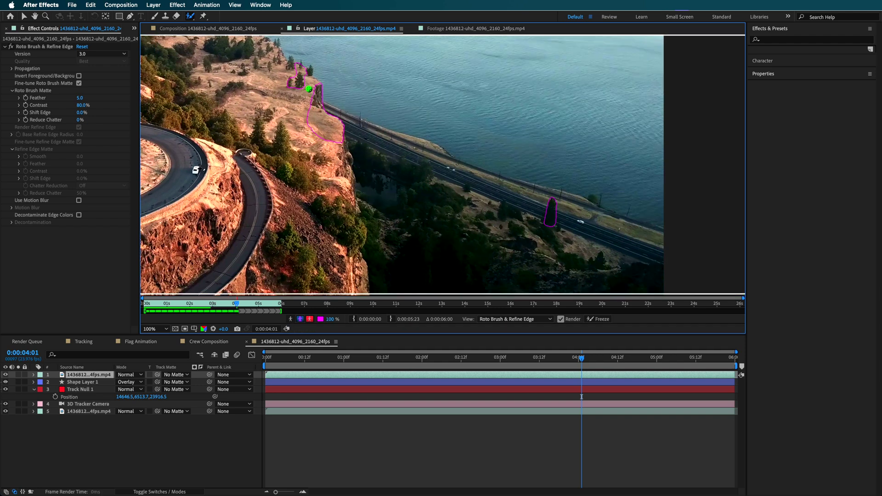
key("space")
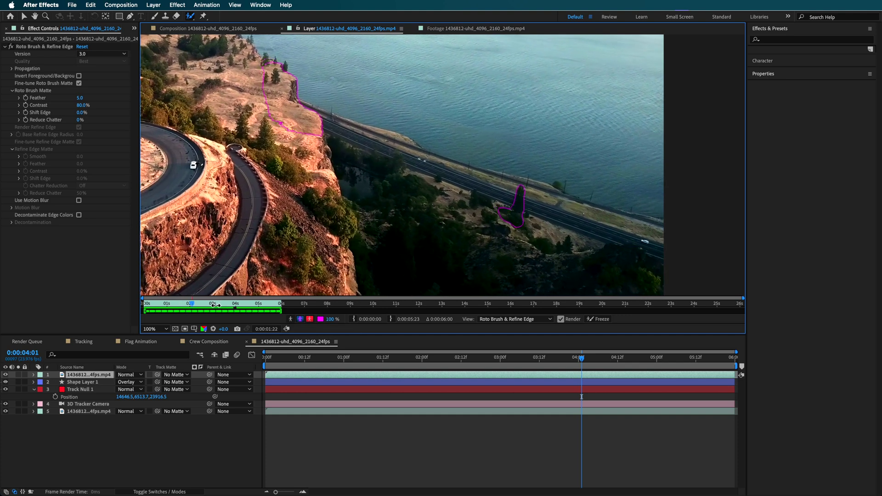
key("space")
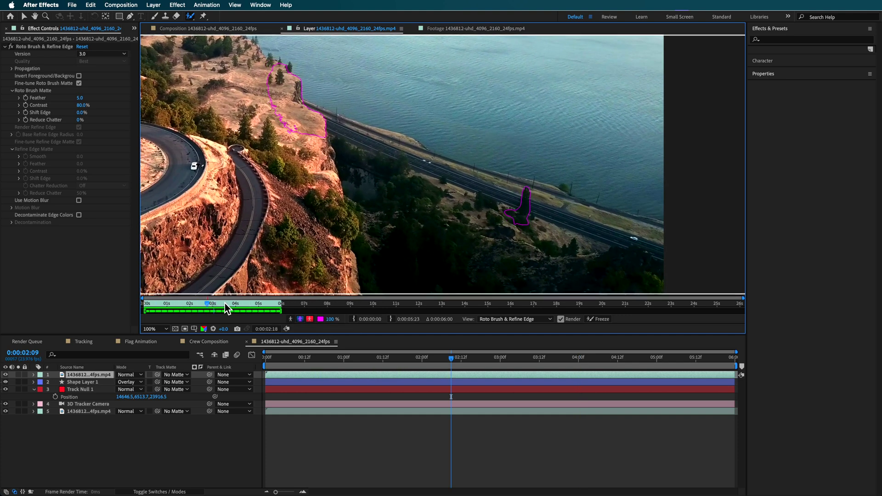
left_click_drag(227, 309, 202, 305)
key("comma")
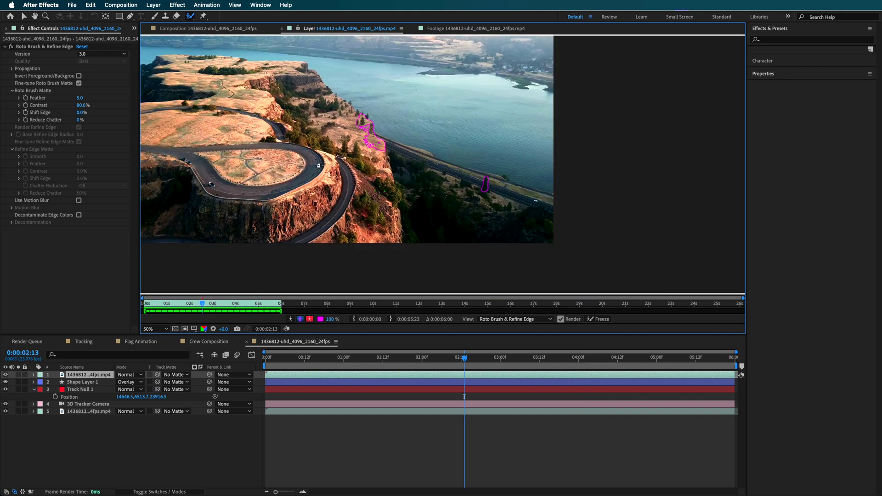
Freeze the Roto Brush matte across all 145 frames, moving the progress dialog aside.
left_click(600, 319)
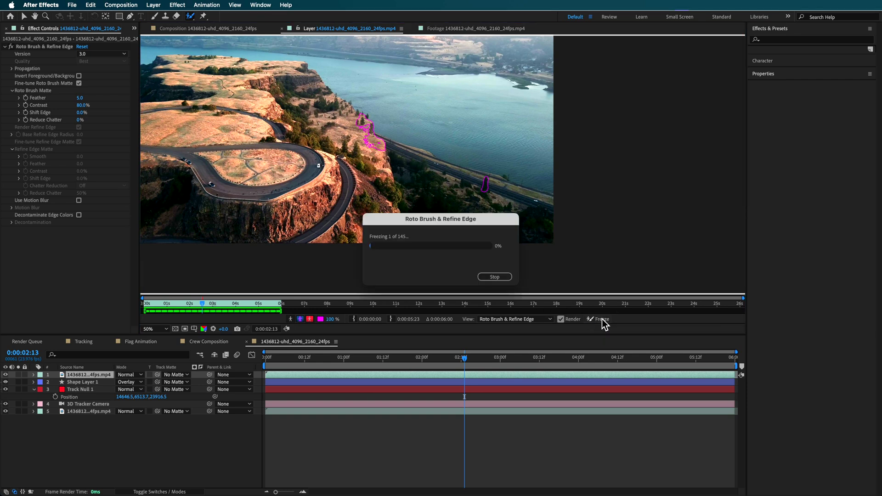
left_click_drag(459, 220, 393, 167)
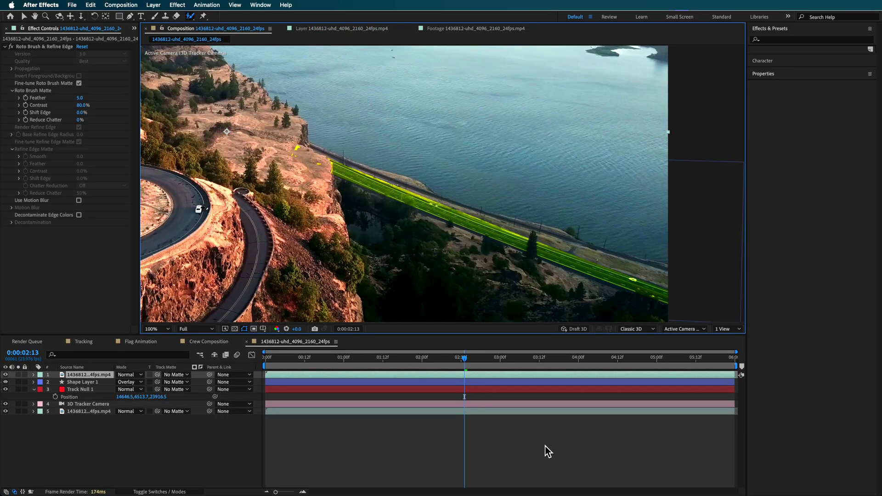
Drag Shape Layer 1's path end point further down-right and scrub to preview it.
left_click(396, 456)
key("comma")
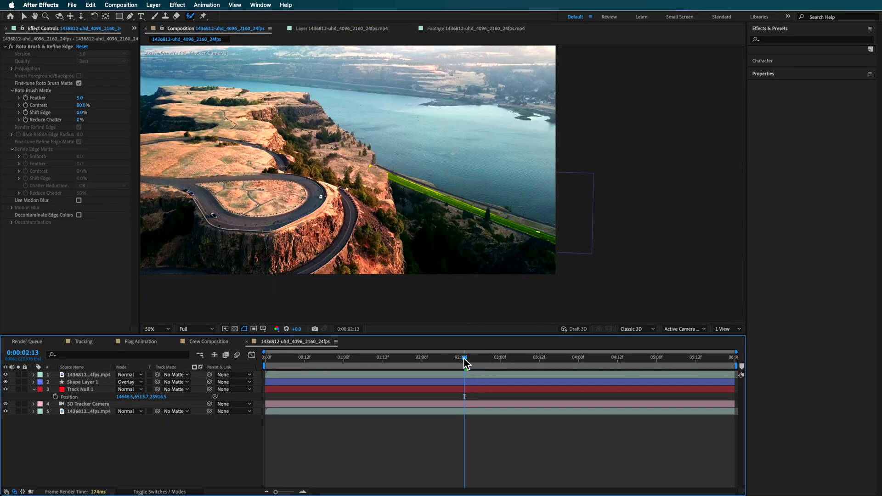
left_click_drag(464, 358, 737, 415)
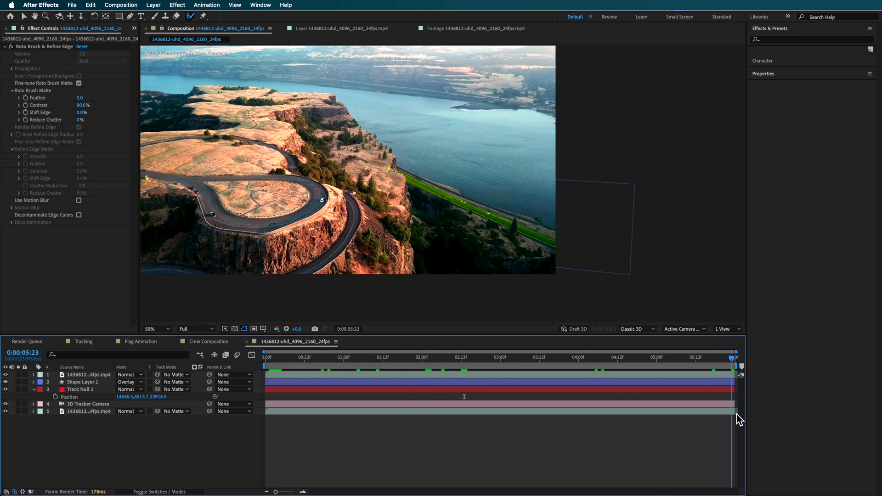
left_click(82, 382)
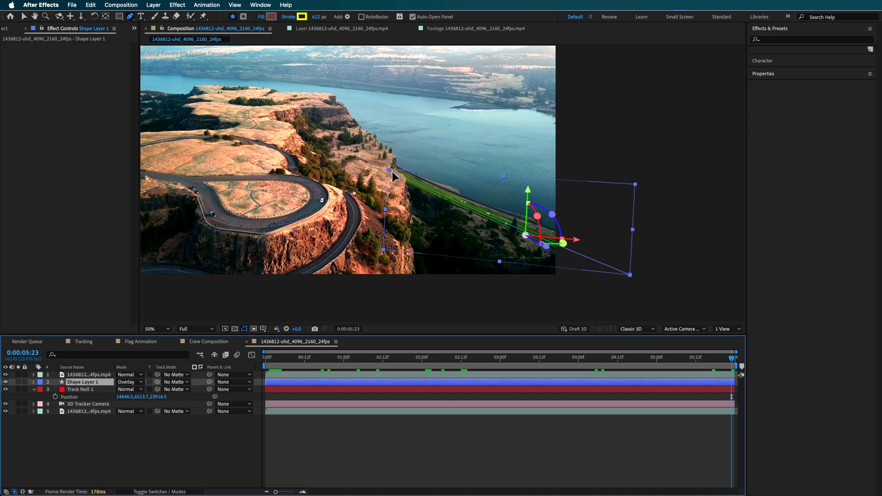
key("g")
left_click_drag(397, 174, 400, 176)
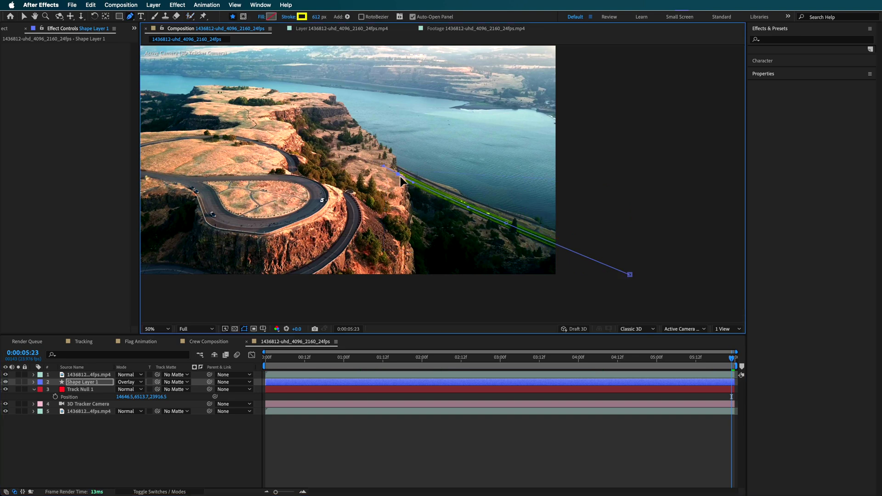
left_click(382, 414)
left_click_drag(277, 362, 461, 397)
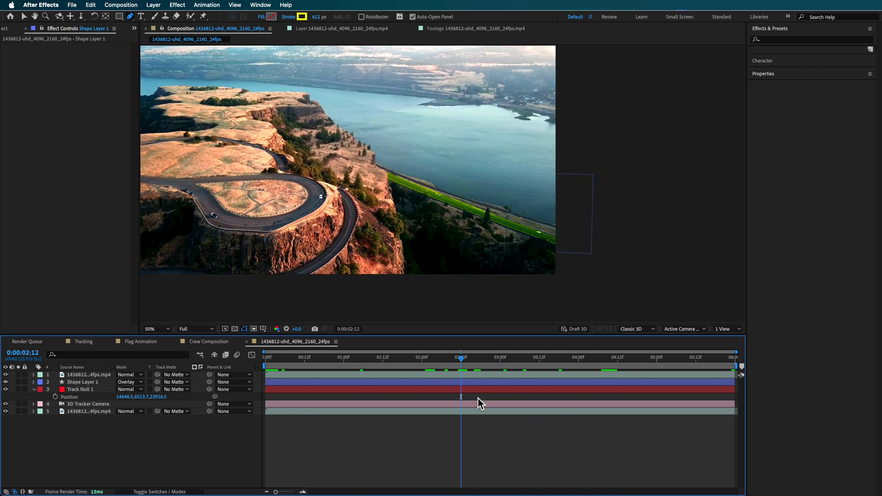
left_click_drag(499, 361, 733, 381)
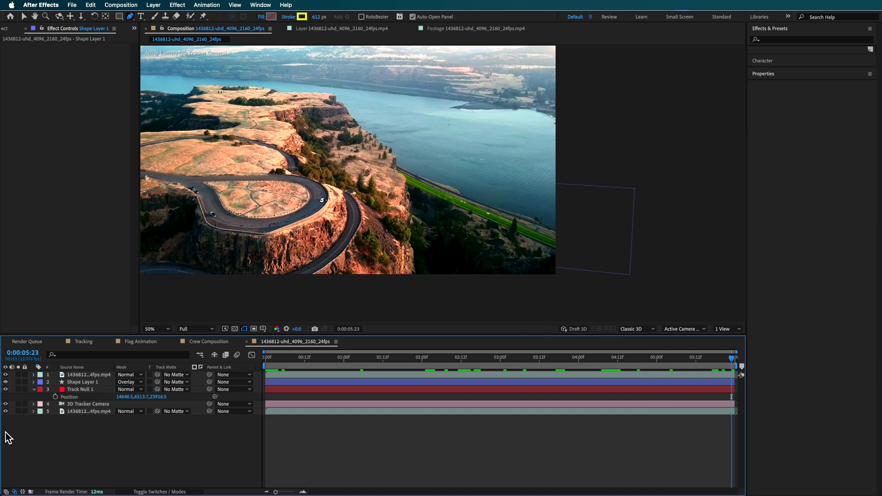
Scrub through the whole clip to check the extended line under the roto matte.
left_click(88, 375)
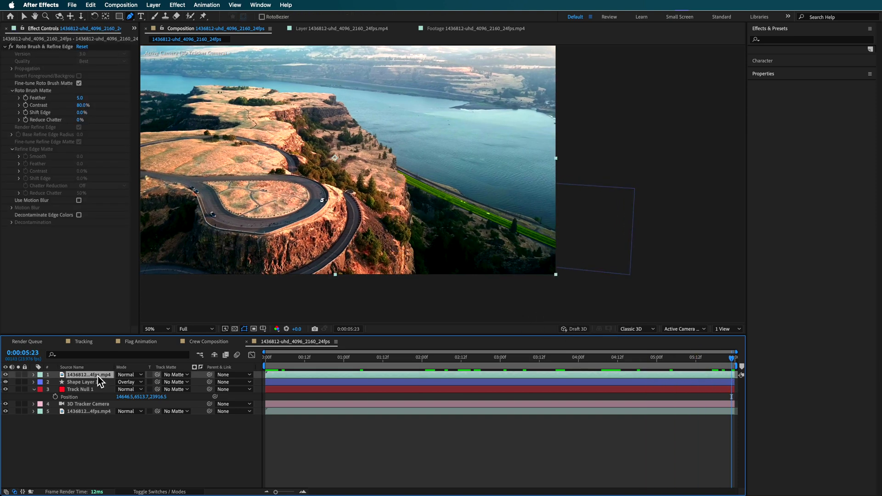
left_click(391, 454)
key("v")
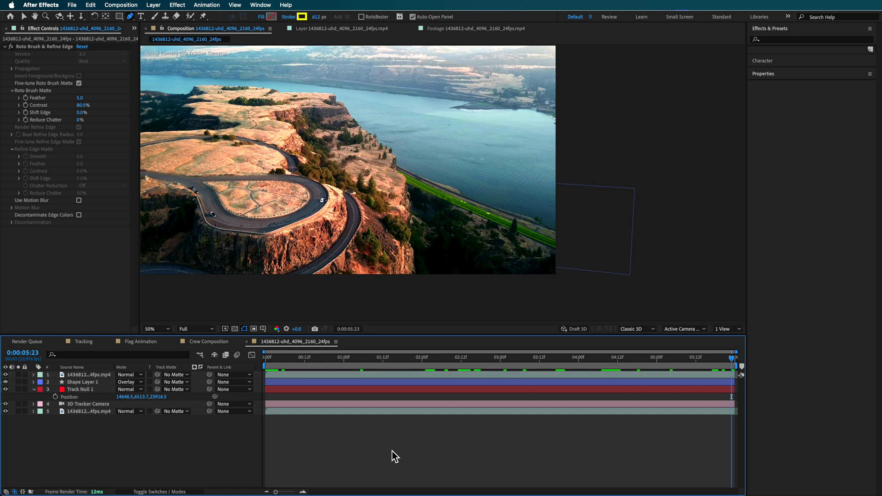
left_click(335, 363)
left_click_drag(335, 363, 752, 457)
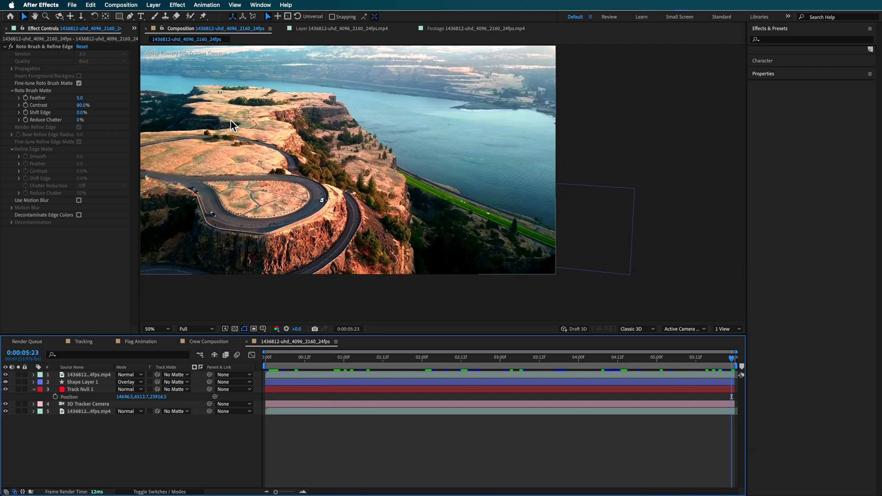
Reframe the composition at 25% zoom and clear the layer selection for a new shape.
left_click_drag(299, 166, 357, 177)
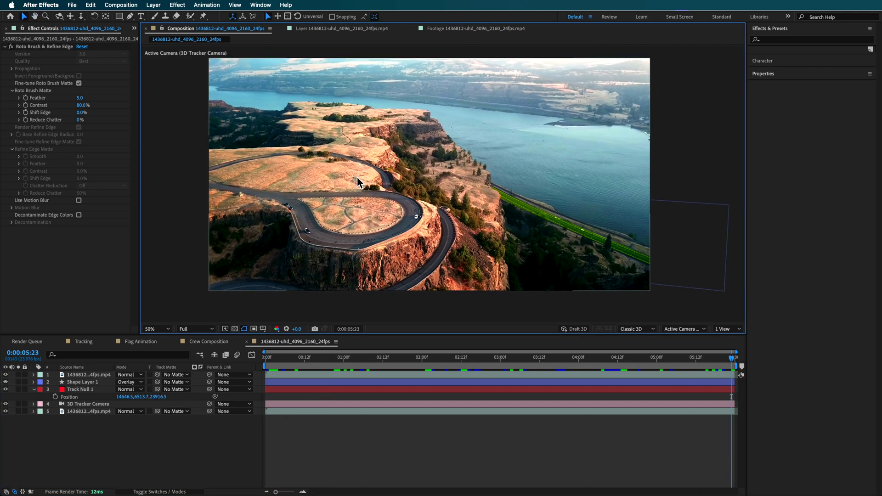
left_click(109, 462)
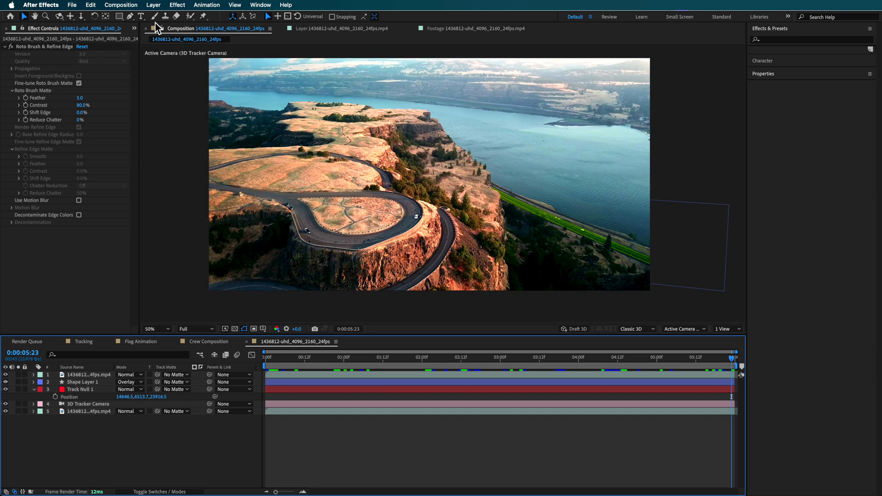
left_click(130, 16)
key("comma")
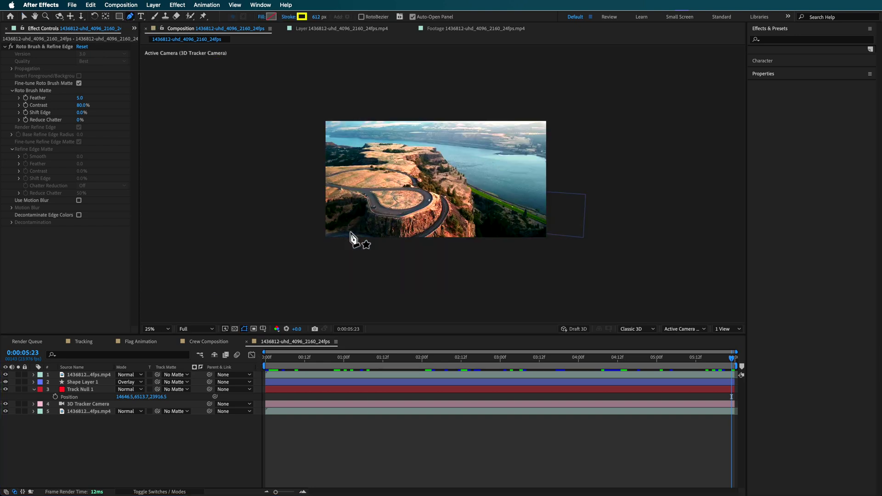
left_click(81, 405)
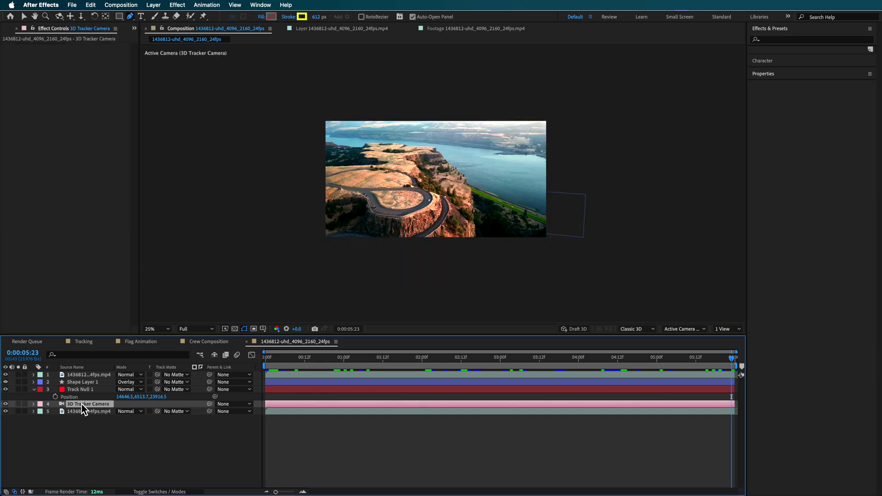
left_click(77, 390)
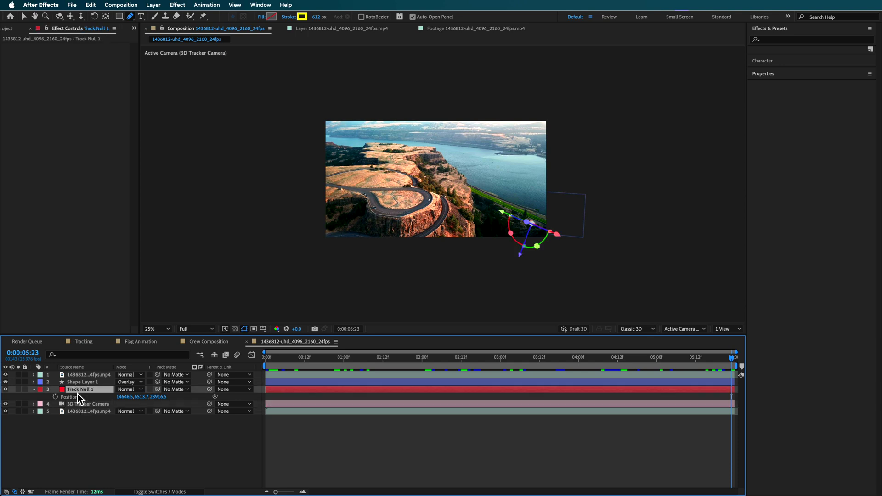
left_click(110, 431)
Draw a curved yellow line around the hairpin, thin its stroke, preview, then delete it.
left_click(287, 179)
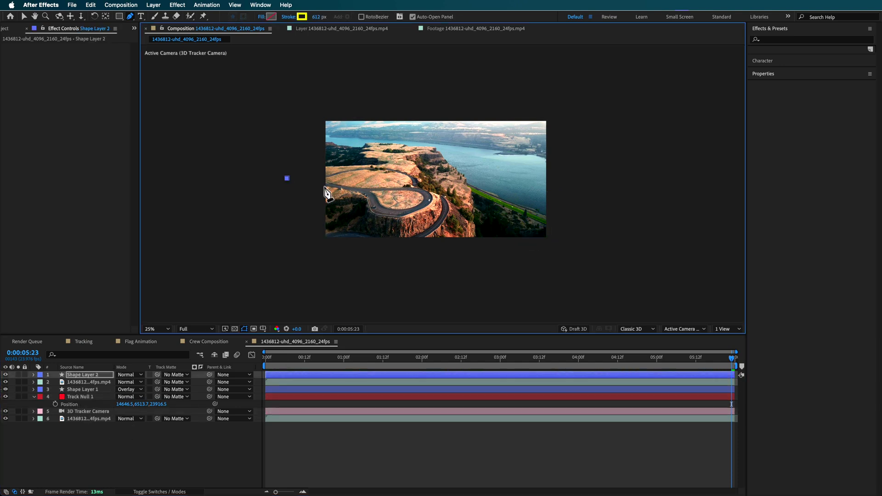
mouse_move(364, 188)
left_mouse_down()
mouse_move(412, 197)
mouse_move(386, 205)
mouse_move(374, 192)
left_mouse_up()
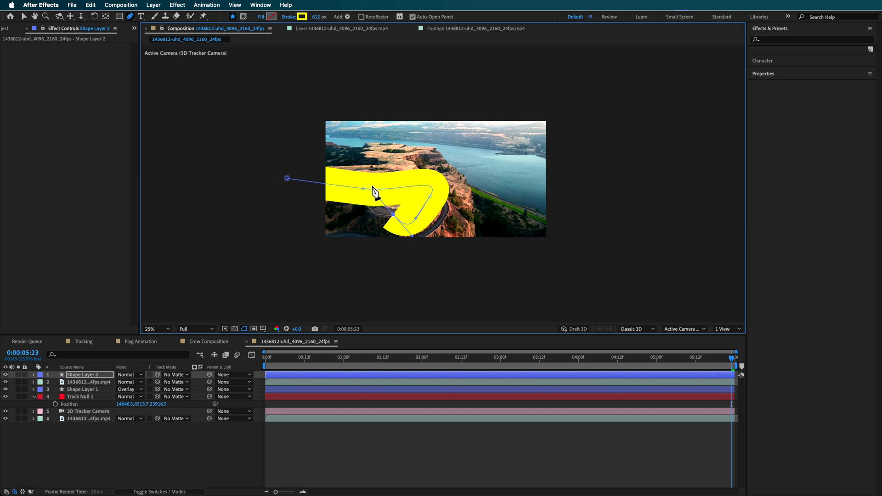
left_click_drag(317, 17, 297, 22)
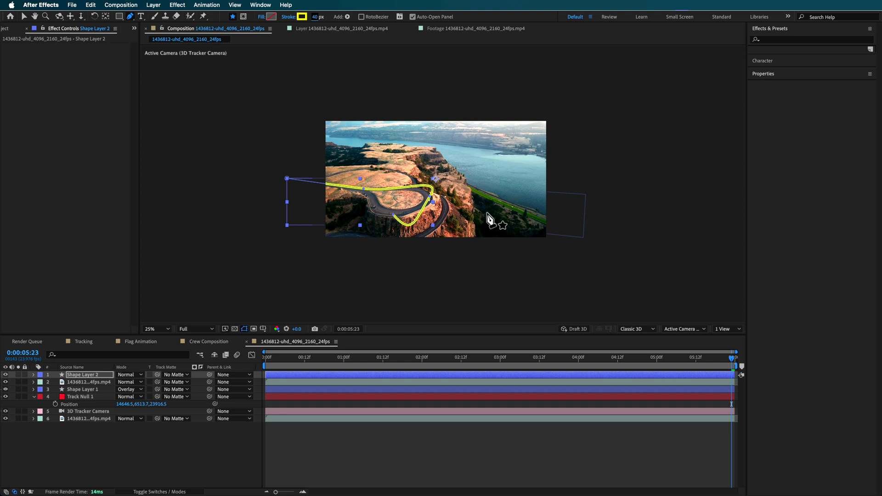
mouse_move(337, 363)
left_mouse_down()
mouse_move(646, 393)
mouse_move(277, 374)
mouse_move(707, 400)
mouse_move(350, 368)
left_mouse_up()
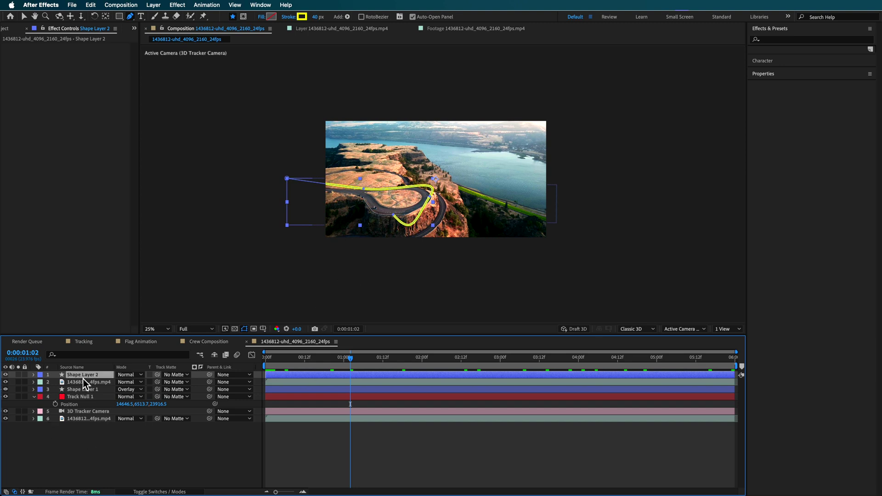
key("Delete")
Show the camera tracker's points, select those inside the hairpin, and create a null from them.
left_click(79, 412)
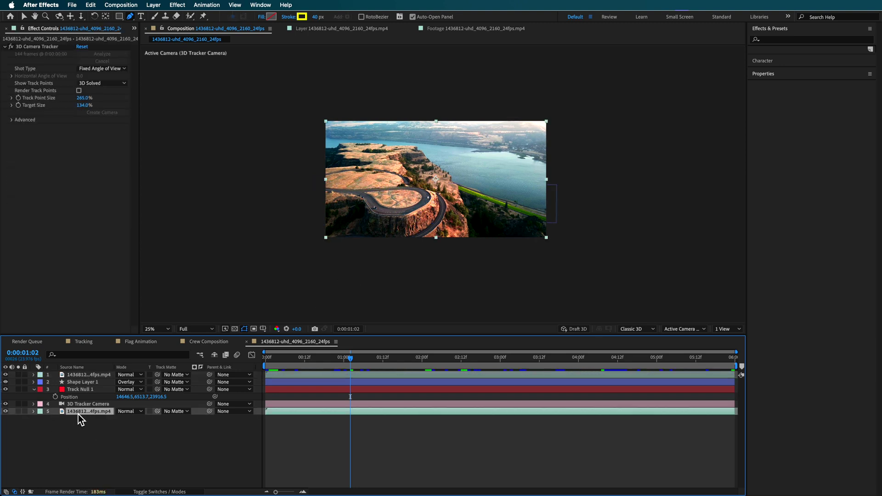
left_click(39, 48)
key("period")
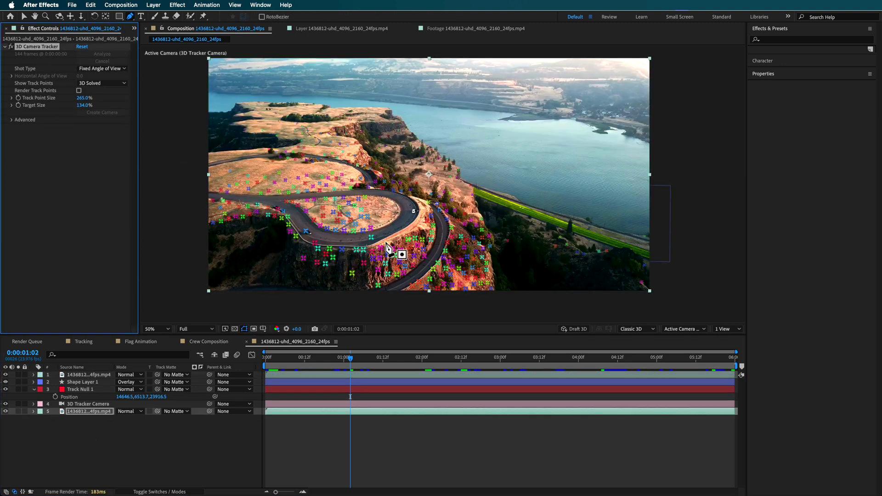
key("v")
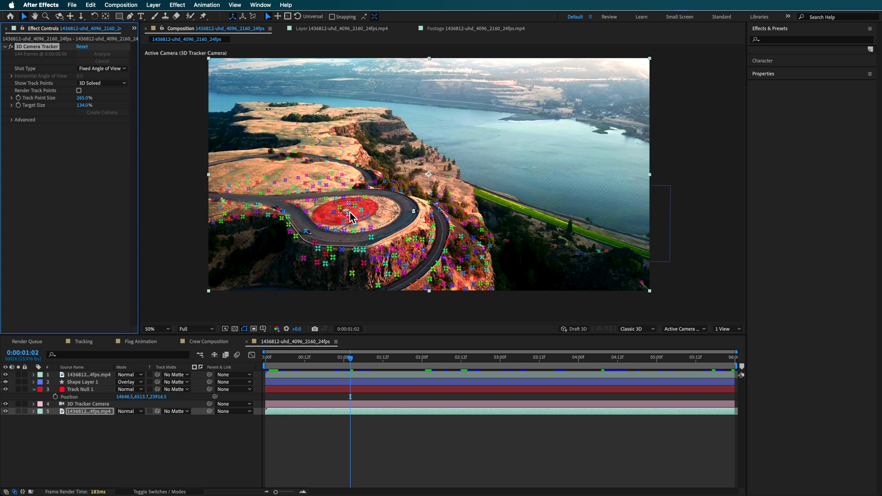
left_click(372, 224)
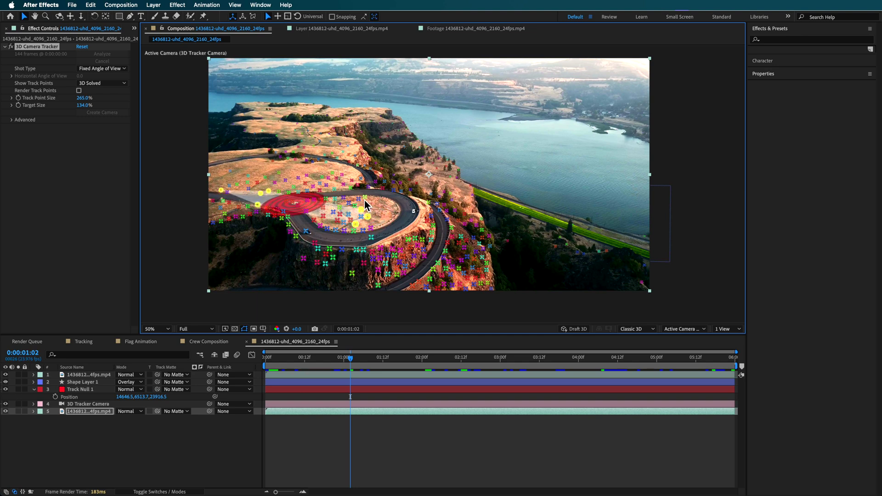
left_click(216, 204, "shift")
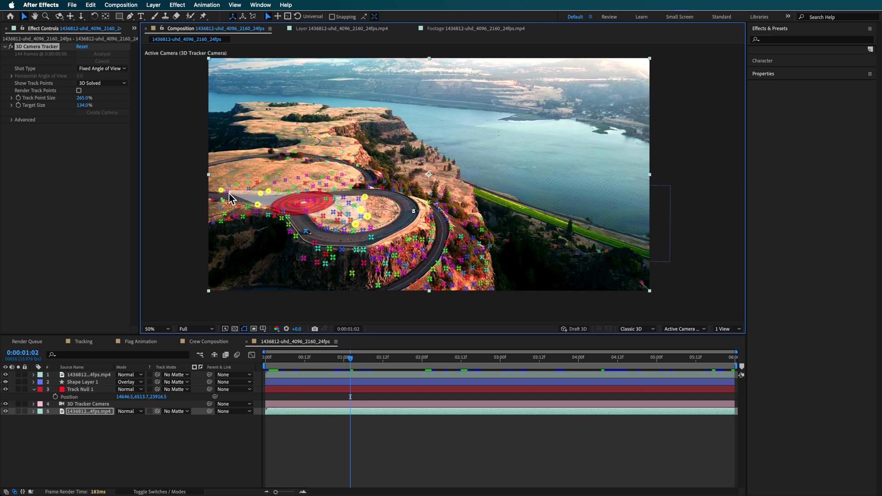
right_click(291, 210)
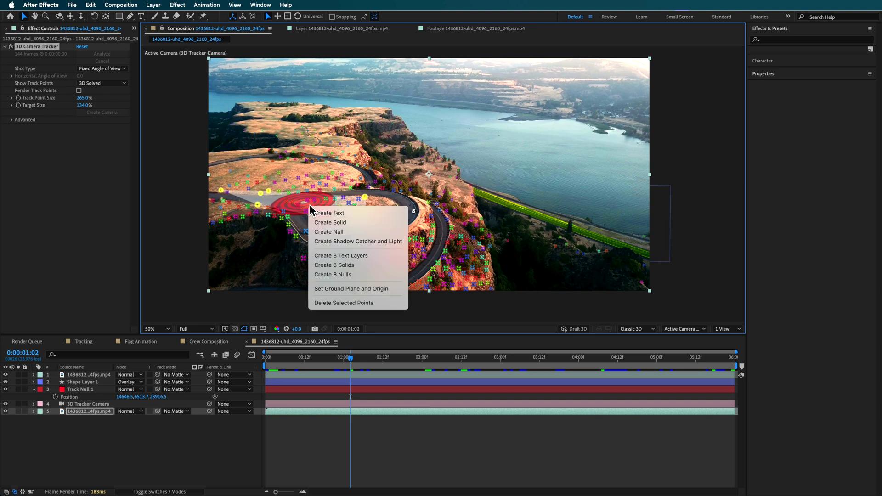
left_click(338, 232)
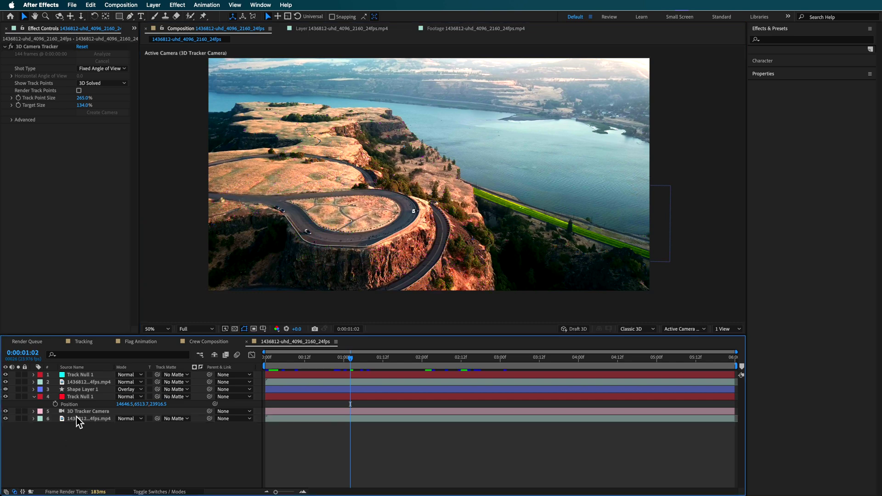
left_click(78, 375)
left_click_drag(338, 361, 577, 370)
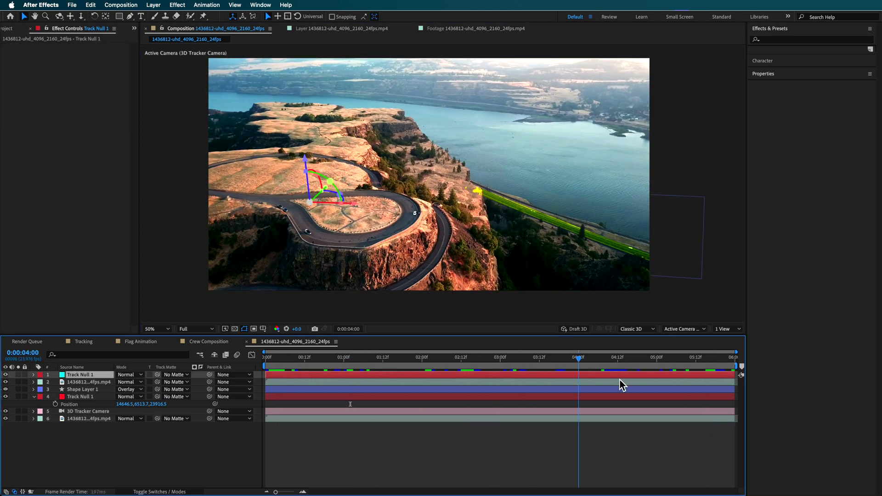
At the first frame, reveal the top Track Null 1's Position values.
key("Home")
left_click(60, 463)
key("p")
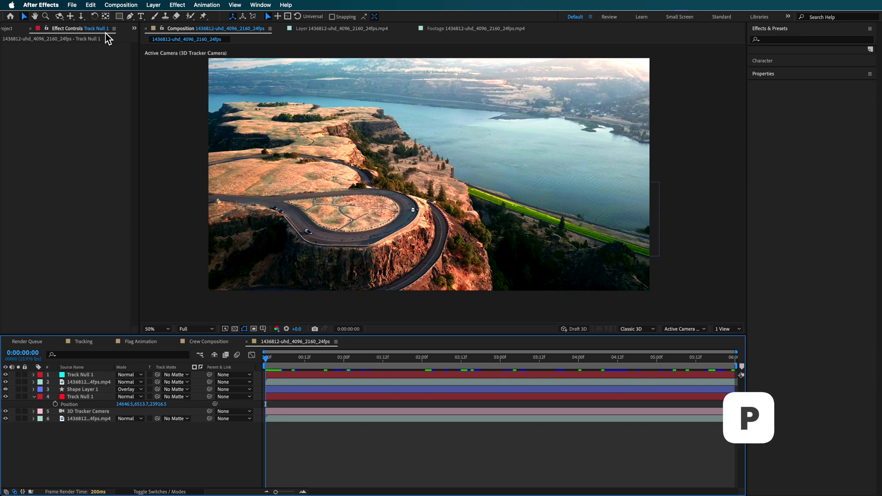
left_click(76, 375)
key("p")
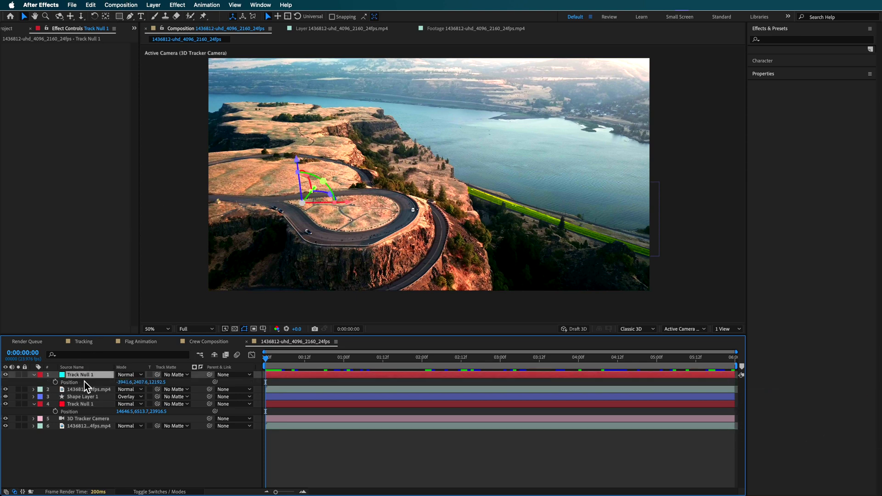
left_click(133, 431)
Start a 3D Shape Layer 2 at the null's pasted Position, beginning its path at the road's left end.
left_click(131, 17)
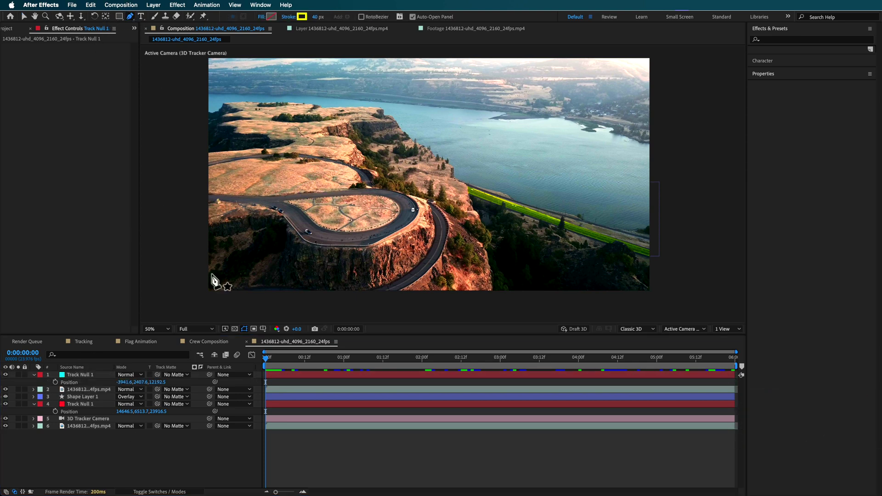
left_click(154, 190)
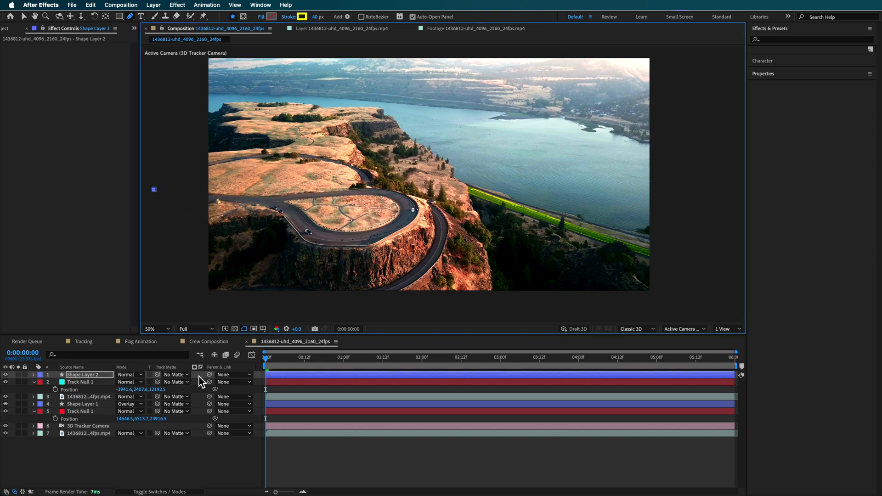
left_click(153, 493)
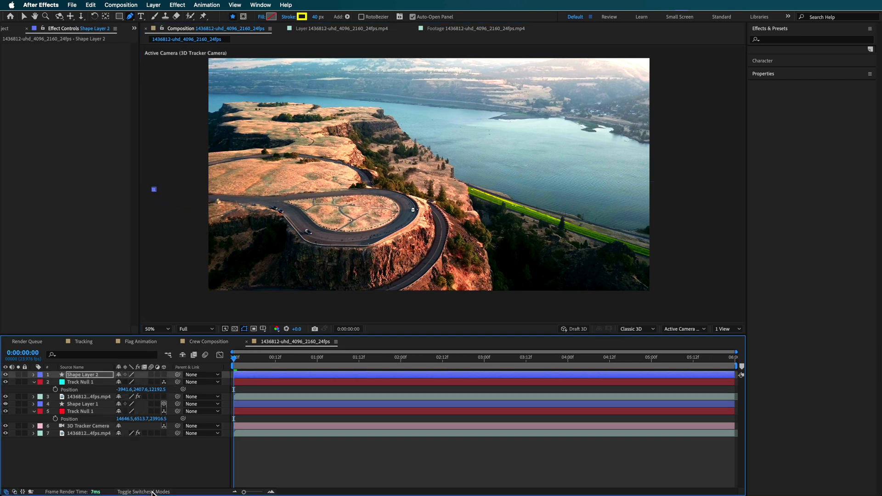
left_click(165, 375)
left_click(75, 385)
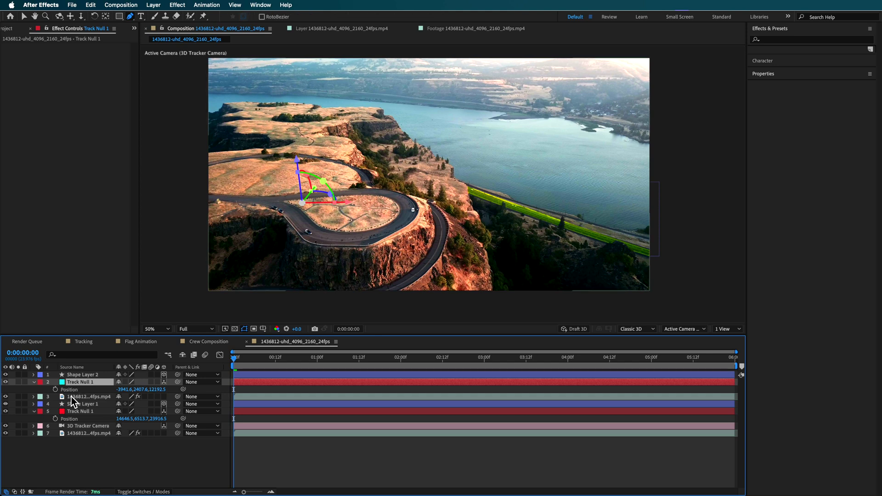
left_click(83, 376)
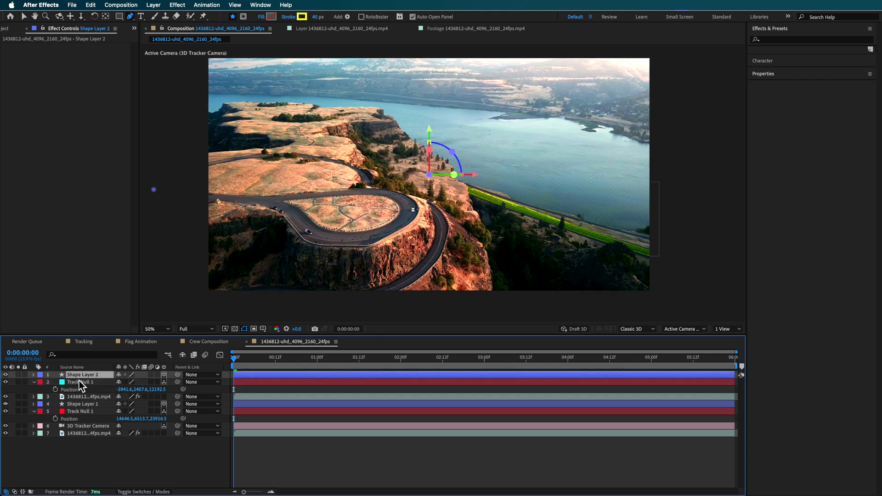
key("ctrl+v")
left_click(182, 185)
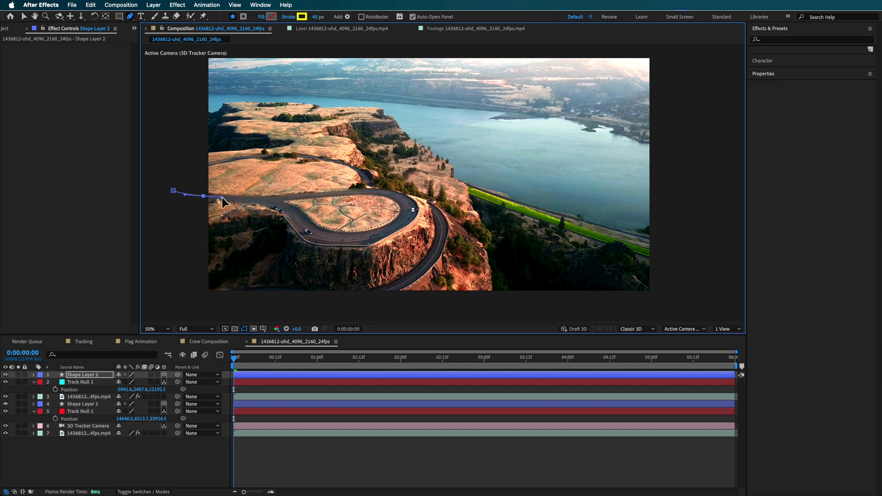
Trace bezier points around the switchback road and set the stroke width to about 430 px.
left_click_drag(271, 198, 292, 199)
left_click_drag(347, 192, 366, 192)
left_click_drag(398, 224, 282, 209)
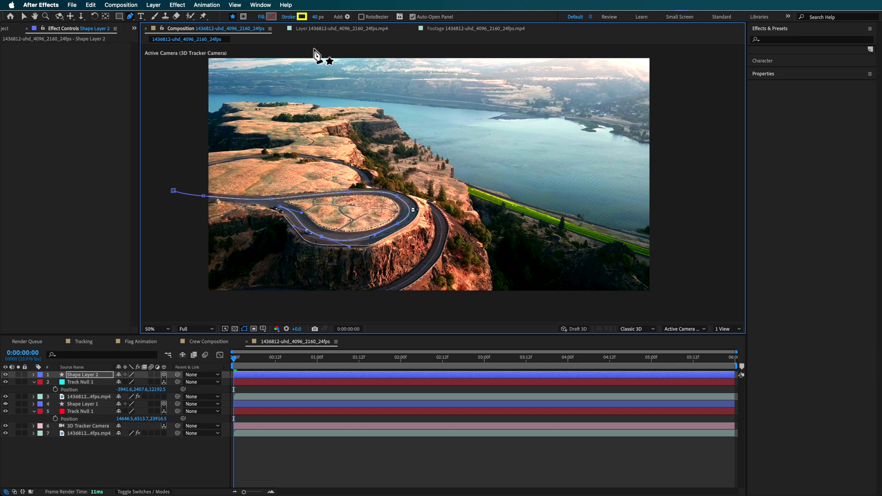
mouse_move(319, 22)
left_mouse_down()
mouse_move(404, 24)
mouse_move(638, 57)
mouse_move(527, 58)
left_mouse_up()
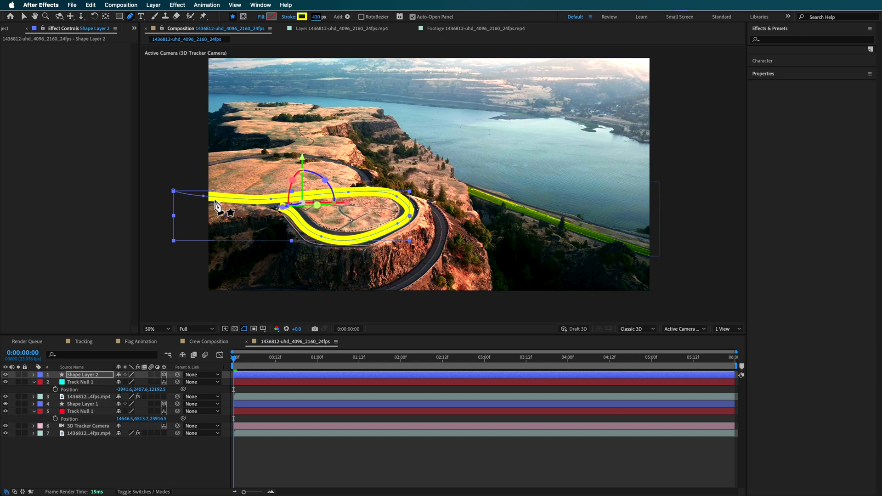
Toggle the shape layer's visibility to compare and preview the stroke later in the clip.
left_click(6, 375)
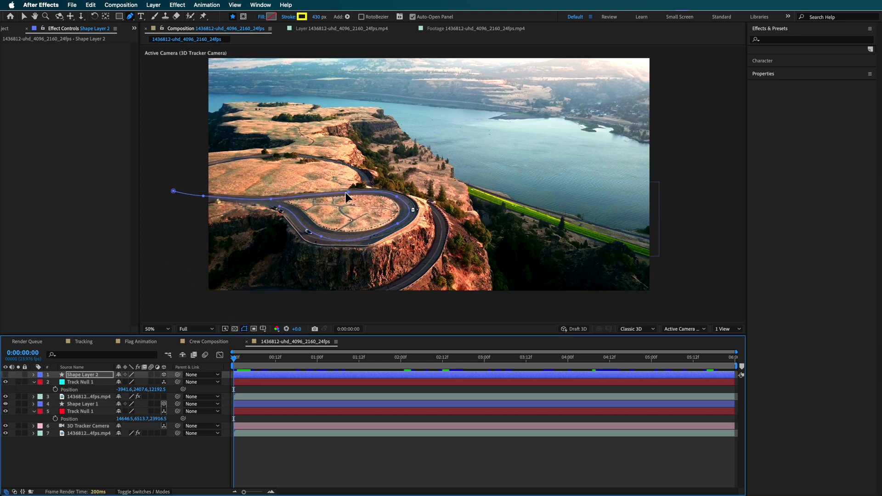
left_click(5, 375)
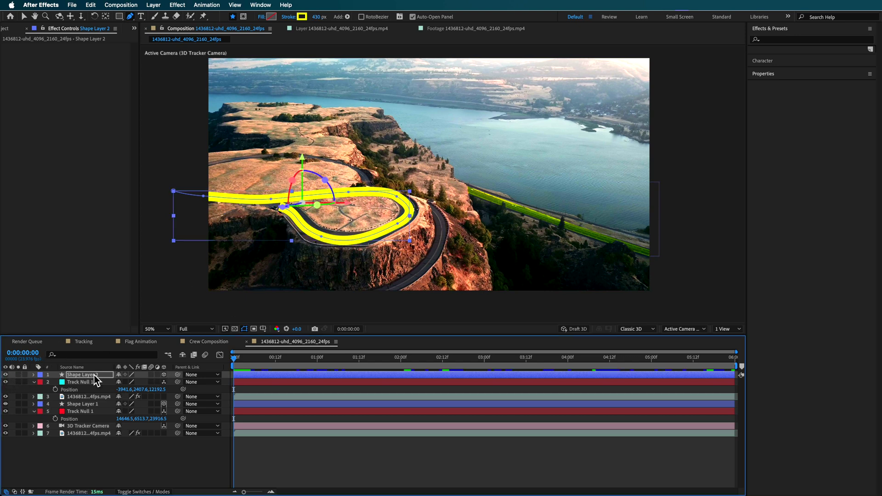
mouse_move(238, 363)
left_mouse_down()
mouse_move(768, 387)
mouse_move(324, 375)
left_mouse_up()
left_click(507, 455)
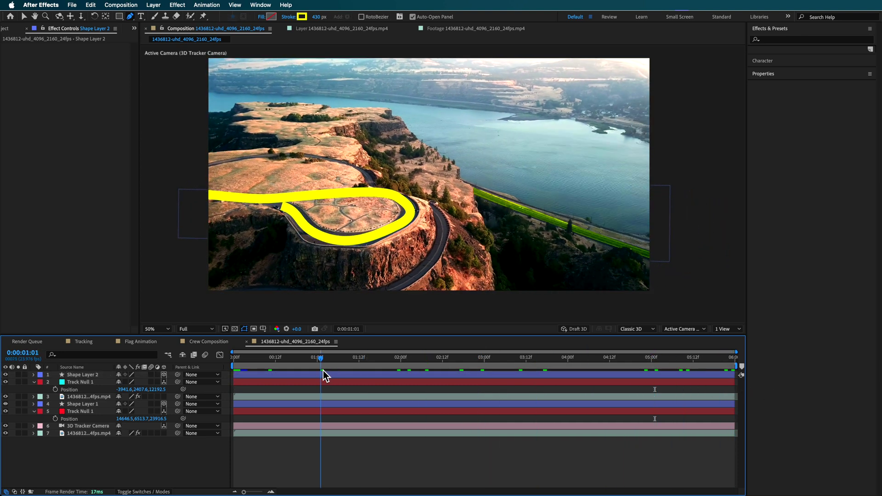
left_click(35, 375)
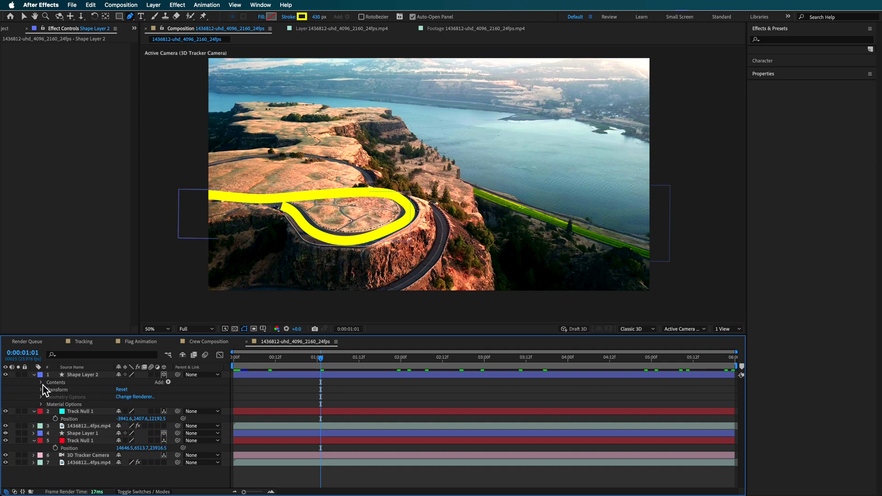
Expand Shape 1's Stroke 1 Taper settings and set the Start Length to 91%.
left_click(41, 383)
left_click(49, 389)
scroll(51, 388, "down", 1)
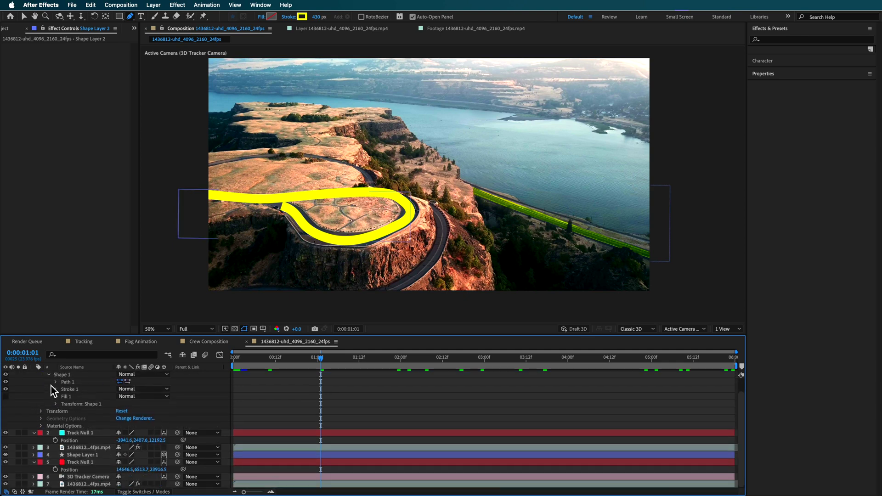
left_click(56, 389)
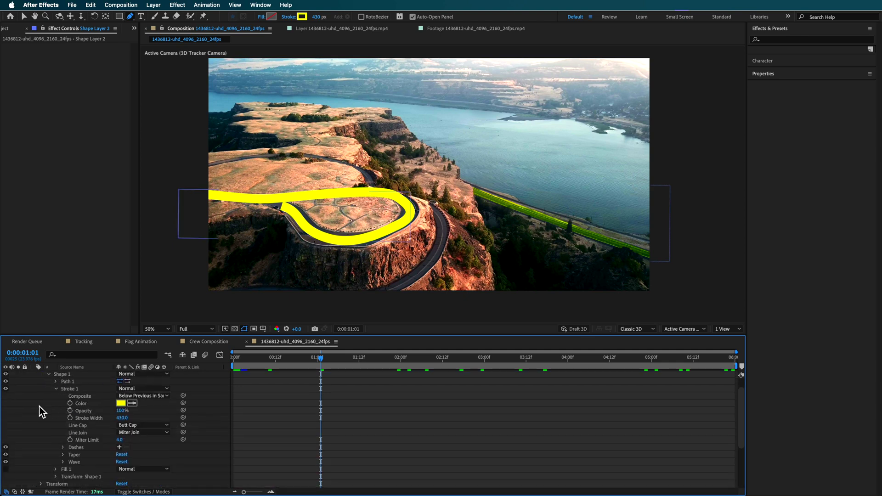
left_click(63, 455)
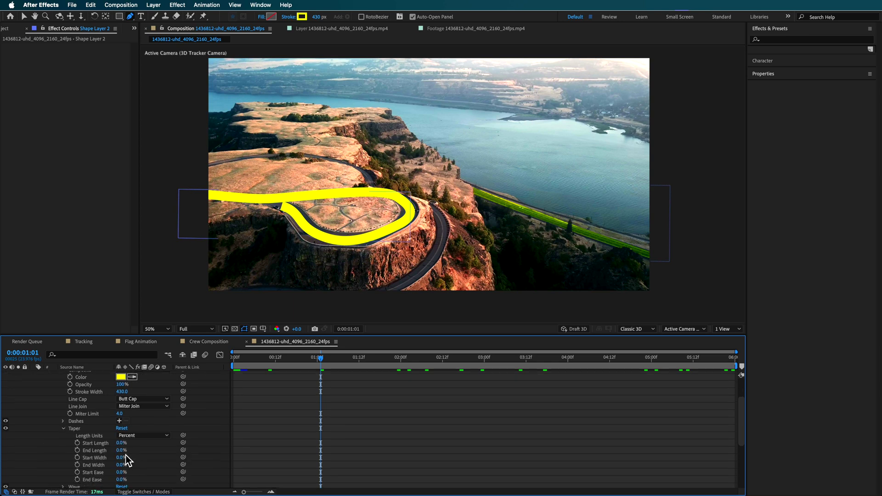
scroll(149, 451, "down", 2)
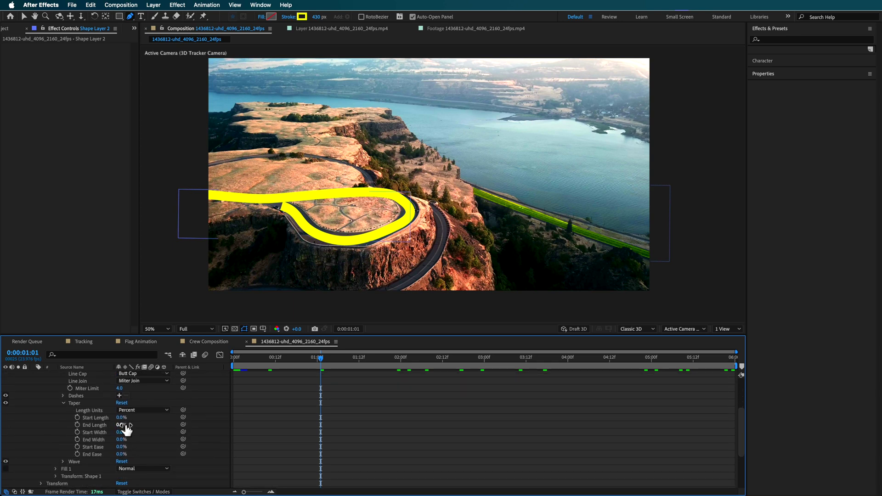
mouse_move(121, 417)
left_mouse_down()
mouse_move(171, 420)
mouse_move(132, 434)
mouse_move(147, 434)
left_mouse_up()
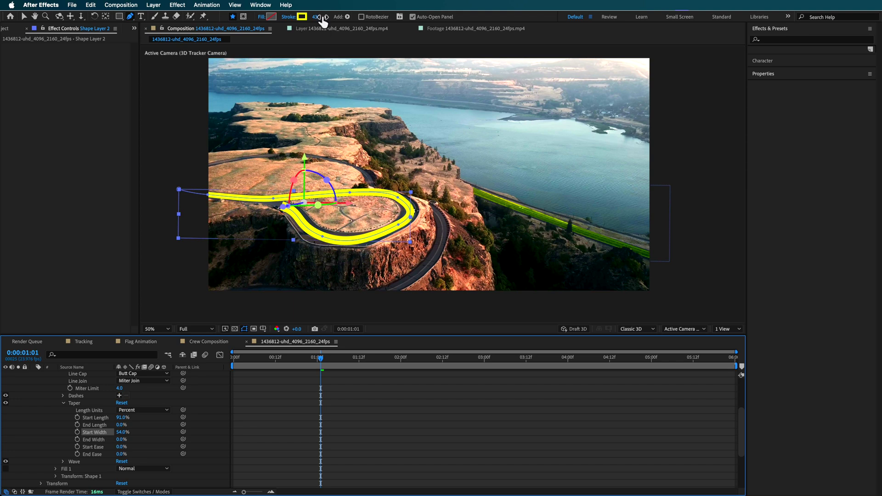
Raise the stroke width to 768 px and narrow the taper Start Width to 26%.
left_click_drag(317, 17, 486, 38)
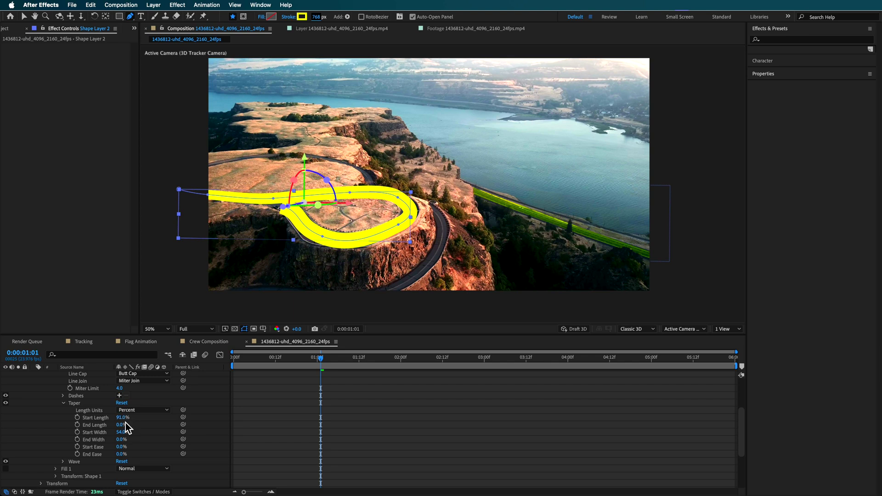
left_click_drag(125, 434, 117, 435)
left_click(400, 417)
left_click_drag(321, 357, 273, 384)
scroll(46, 427, "up", 4)
left_click(71, 375)
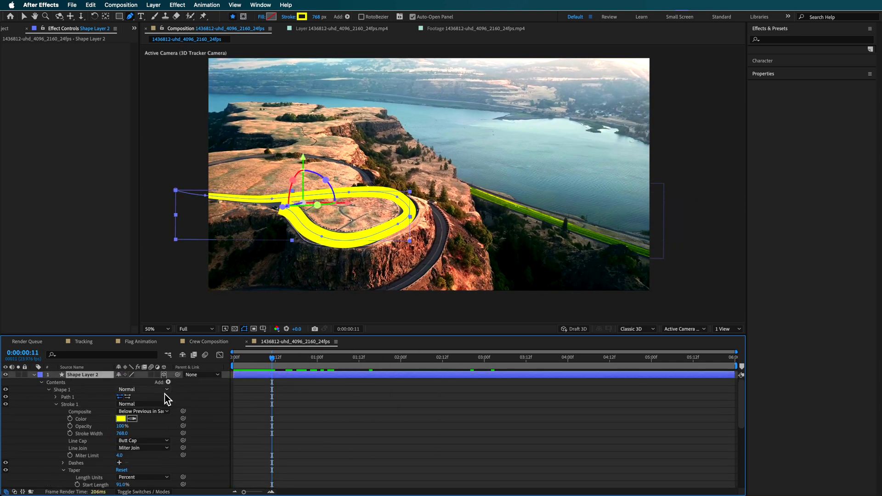
Set Shape Layer 2's blending mode to Overlay, leaving it without a track matte.
left_click(126, 492)
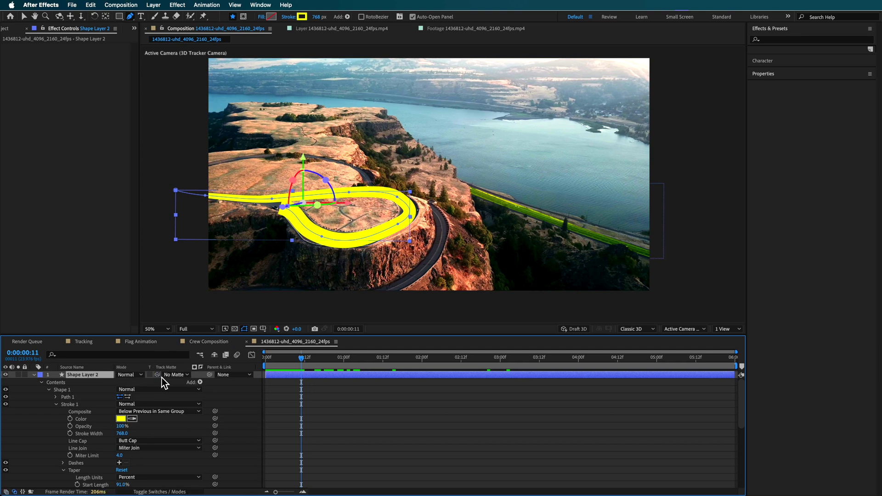
left_click(174, 376)
left_click(175, 383)
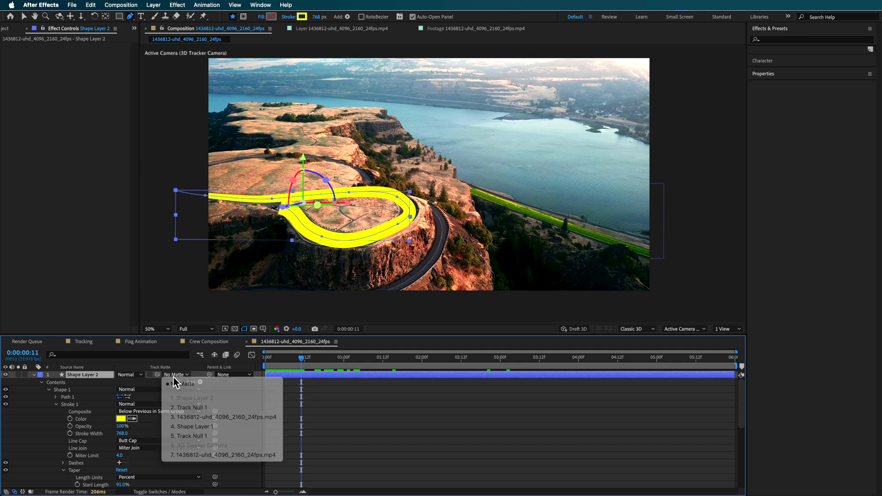
left_click(133, 375)
left_click(148, 270)
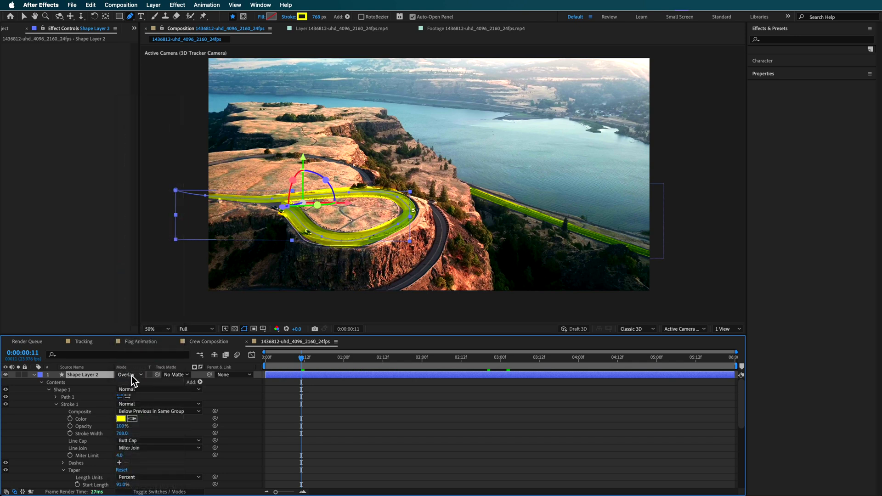
Switch to the Selection tool and reselect Shape Layer 2 after judging the blend.
left_click(383, 451)
left_click(79, 374)
key("v")
left_click(26, 386)
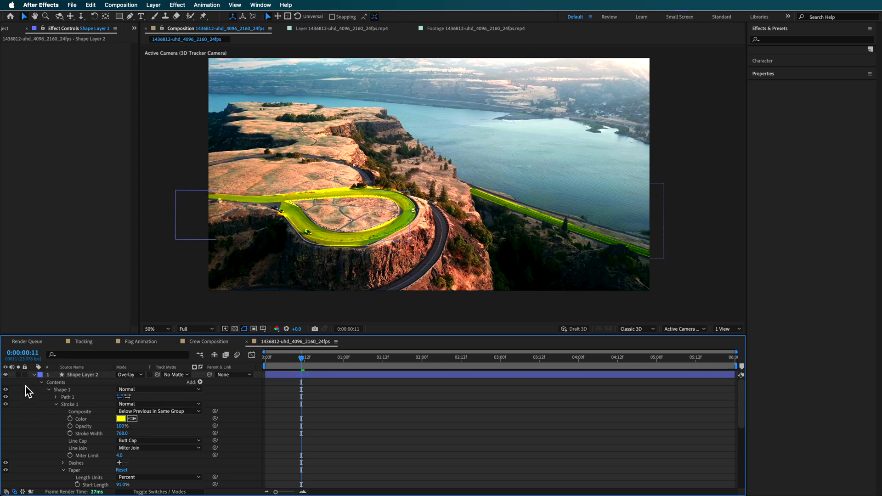
left_click(79, 374)
Add Trim Paths to Shape 1 and keyframe its End at 0% on the first frame.
left_click(201, 383)
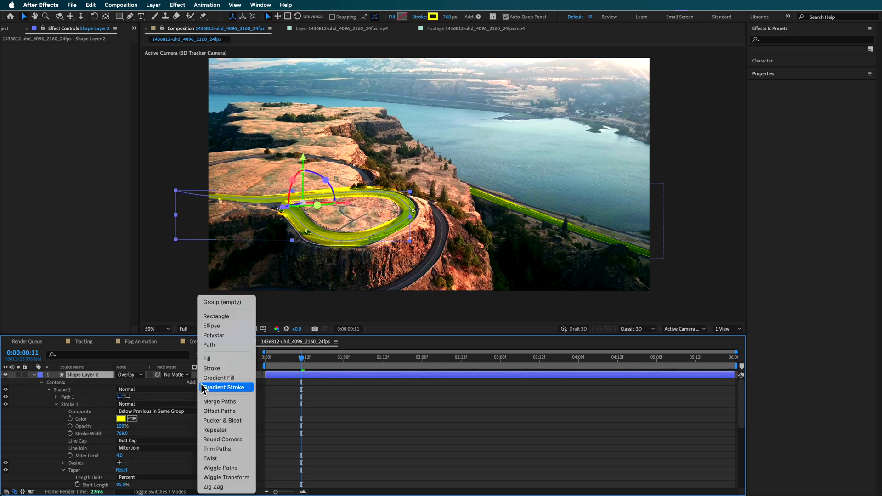
left_click(221, 449)
left_click_drag(294, 362, 272, 363)
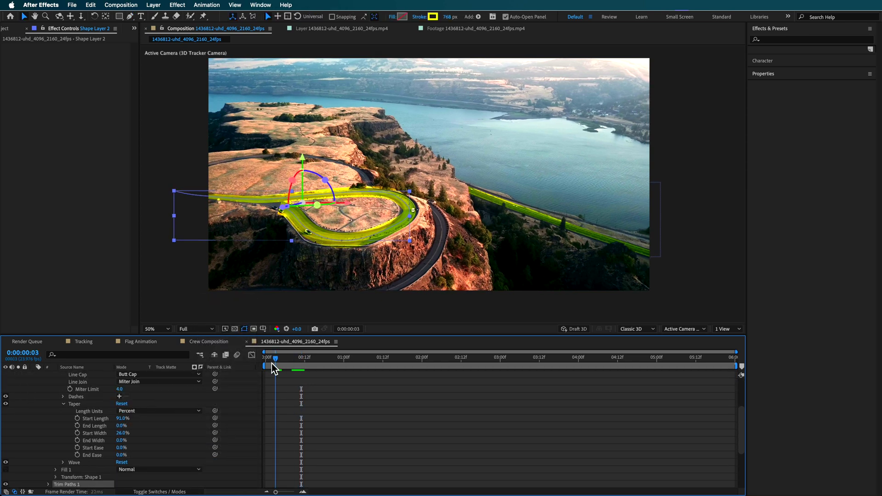
left_click(48, 484)
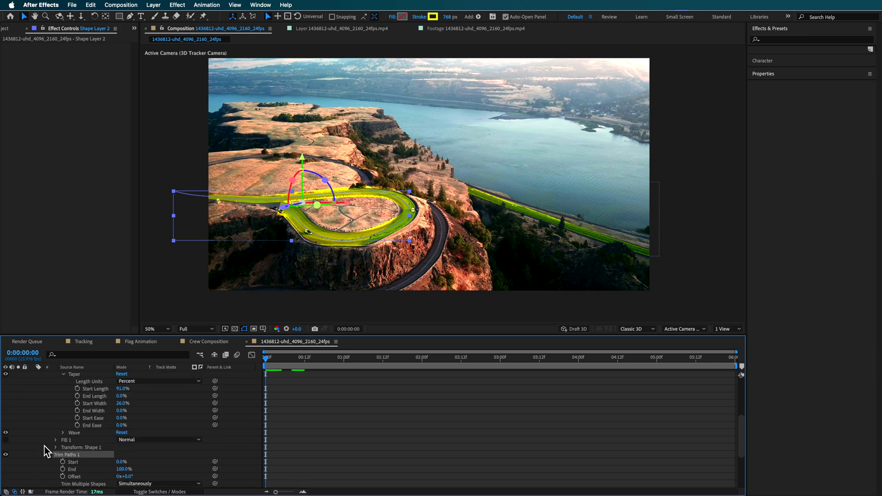
scroll(55, 452, "down", 3)
left_click(63, 440)
left_click_drag(127, 446, 92, 442)
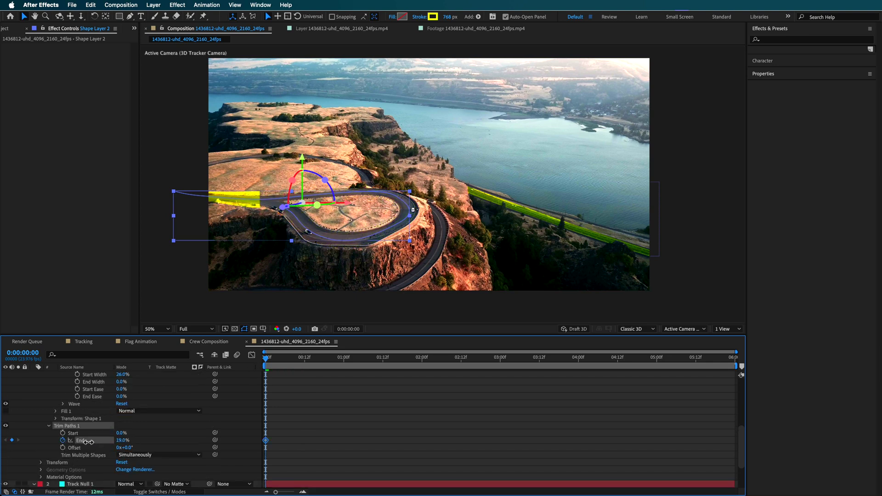
Keyframe Trim Paths End to 100% at 0:00:01:07 and preview the draw-on.
key("space")
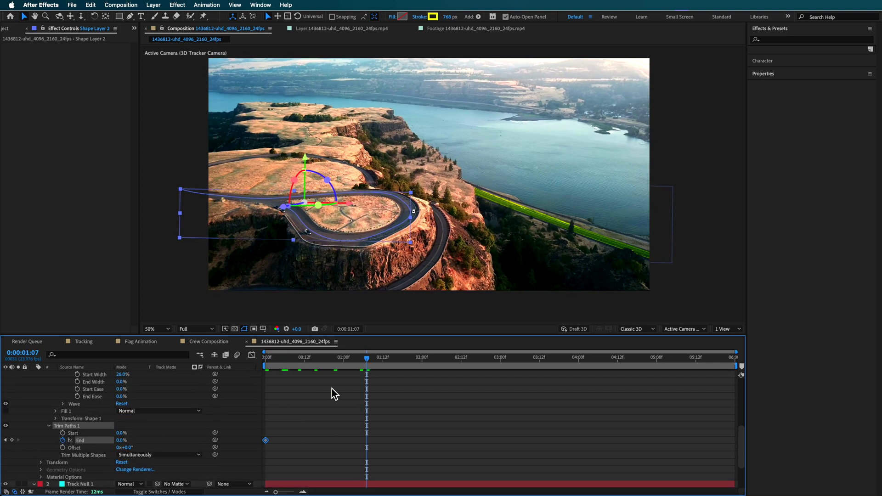
left_click_drag(121, 440, 165, 440)
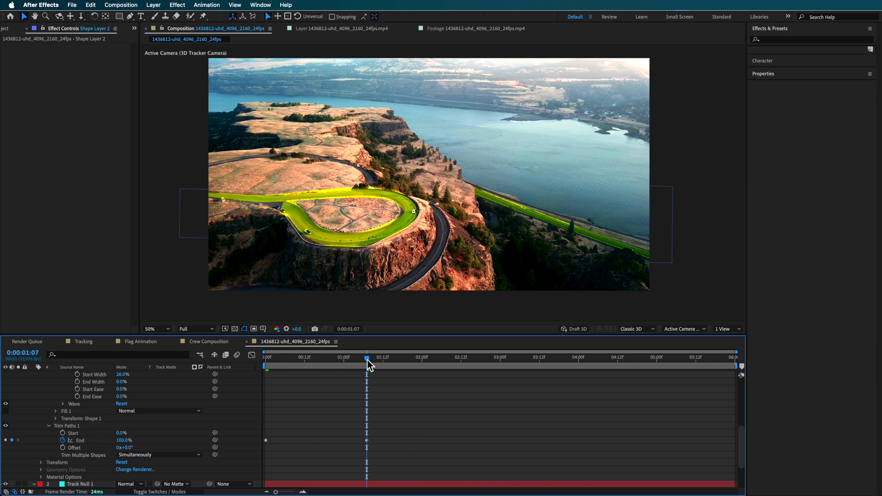
left_click_drag(368, 360, 265, 359)
key("space")
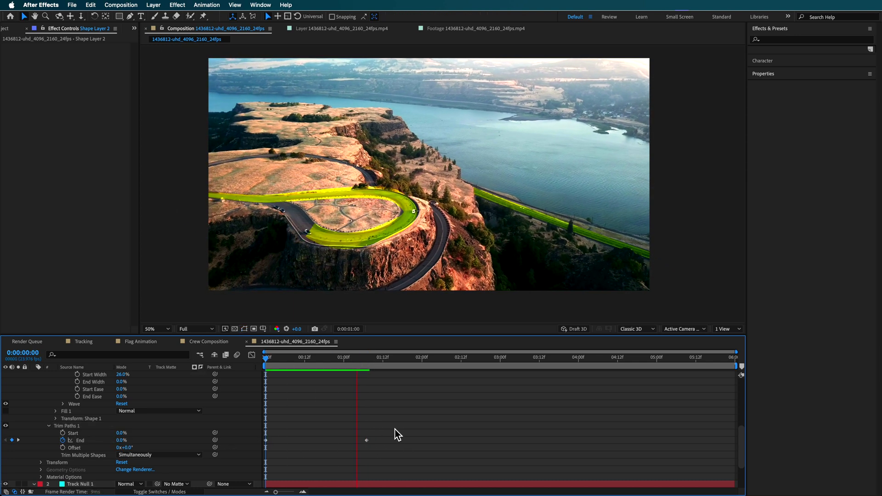
key("space")
mouse_move(369, 359)
left_mouse_down()
mouse_move(269, 365)
mouse_move(304, 363)
left_mouse_up()
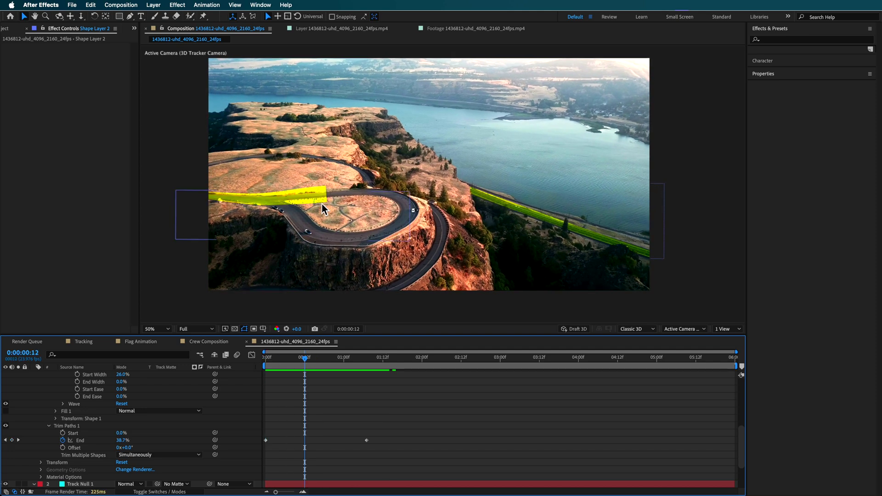
scroll(315, 370, "up", 1)
mouse_move(315, 363)
left_mouse_down()
mouse_move(349, 375)
mouse_move(376, 370)
left_mouse_up()
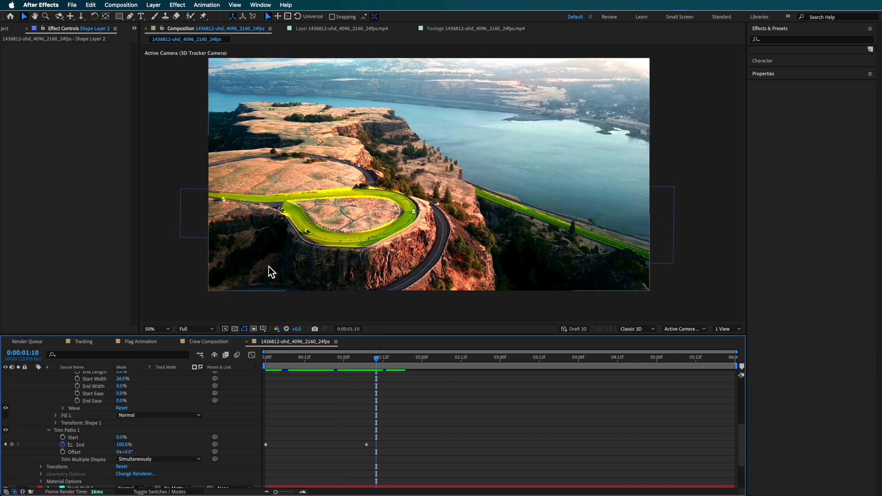
scroll(46, 421, "up", 1)
scroll(72, 405, "up", 4)
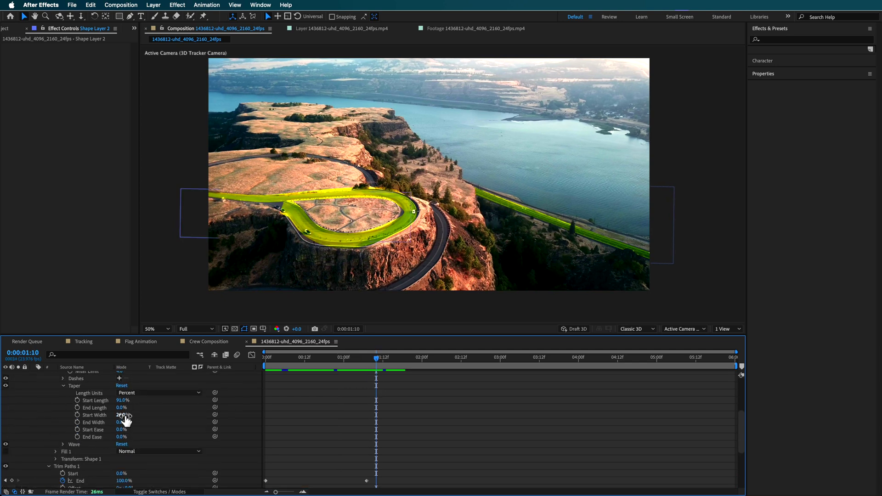
Keyframe the Taper Start Length at 0:00:01:10 and 0:00:00:03, then review the animation.
left_click_drag(122, 415, 116, 417)
key("ctrl+z")
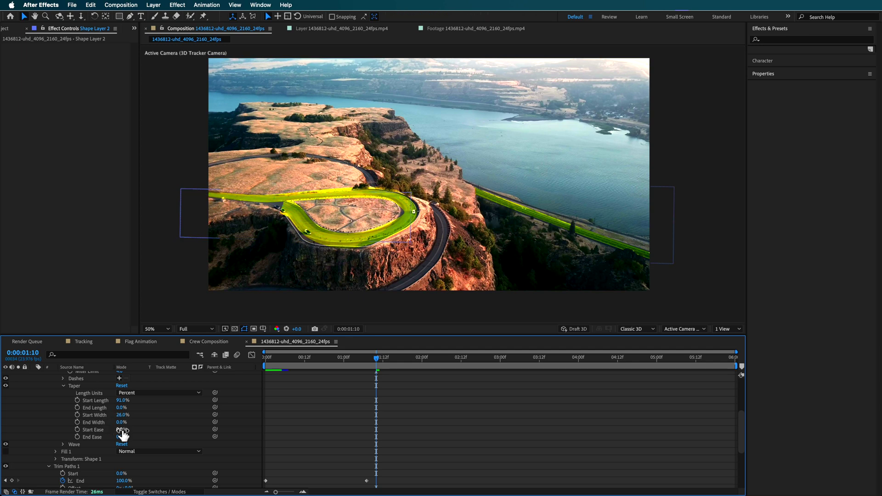
left_click(77, 400)
left_click_drag(331, 363, 275, 365)
left_click_drag(121, 401, 124, 402)
left_click(177, 408)
left_click_drag(322, 364, 384, 380)
left_click(372, 433)
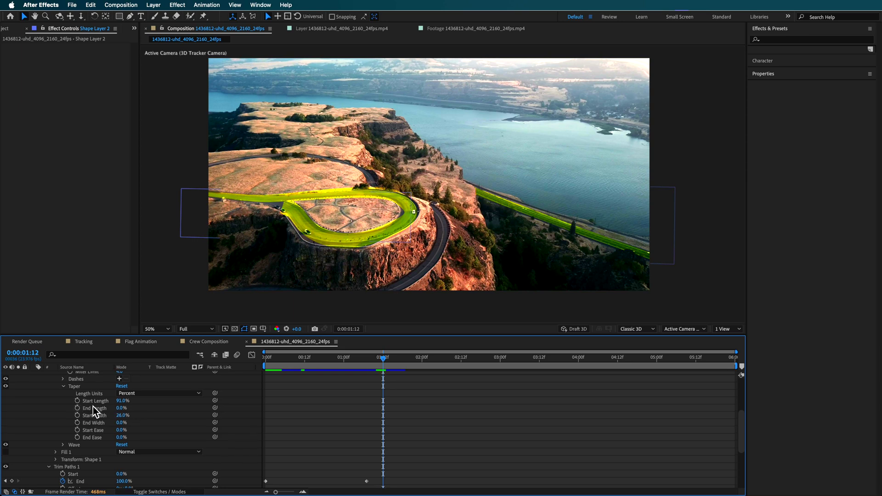
scroll(69, 416, "up", 3)
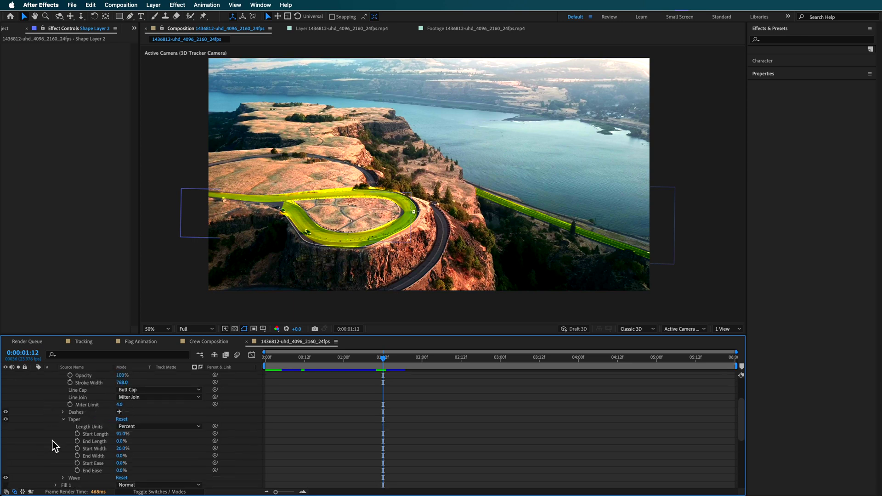
Duplicate the bottom drone footage layer and move the copy to the top of the stack.
scroll(19, 444, "up", 1)
scroll(17, 440, "up", 4)
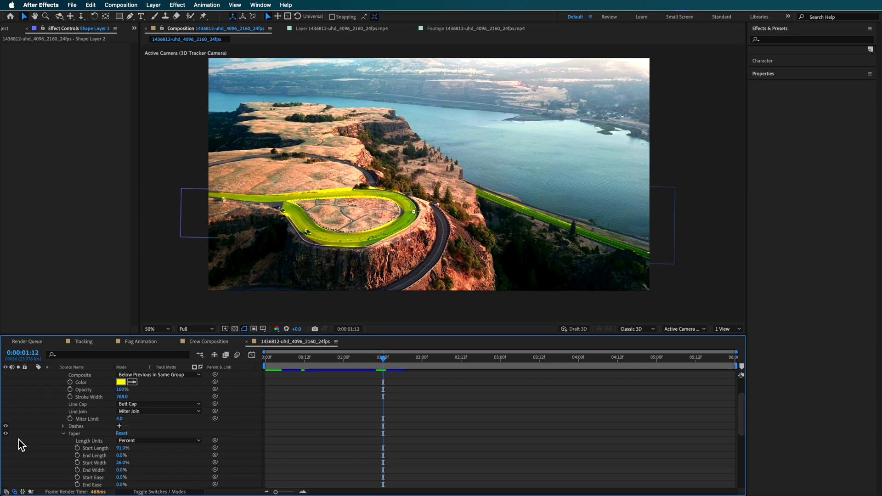
left_click(34, 375)
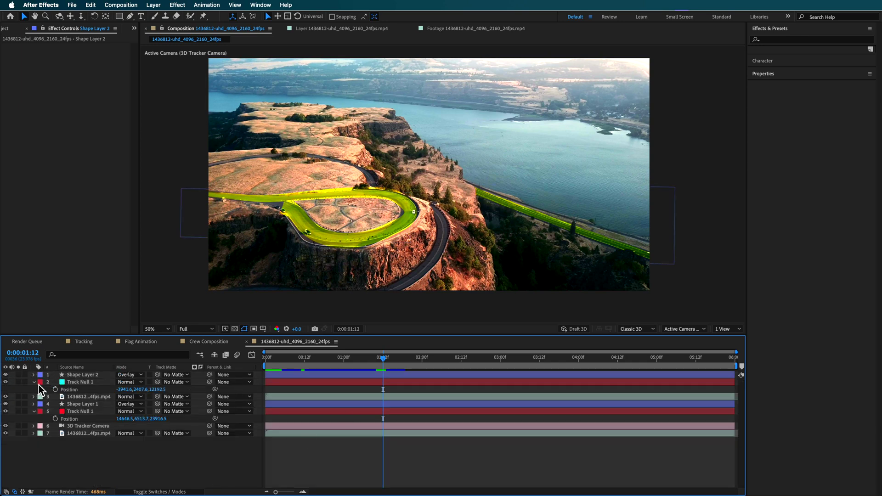
left_click(90, 435)
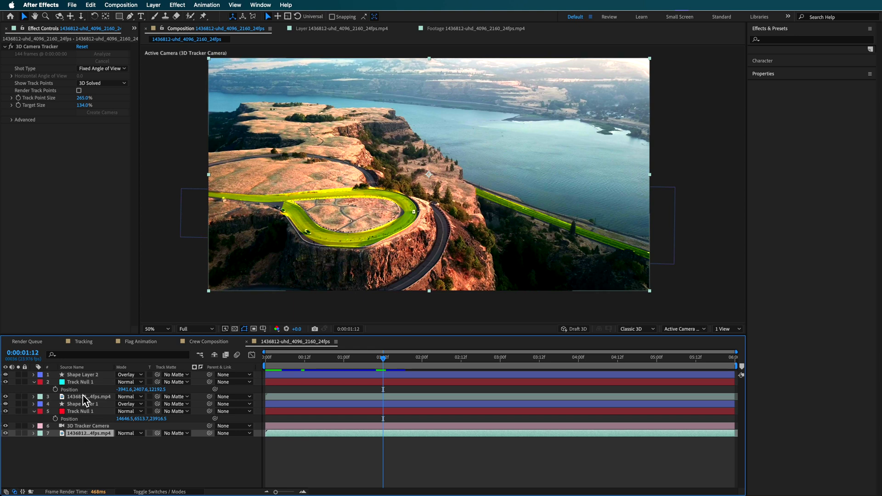
left_click(82, 396)
left_click(81, 437)
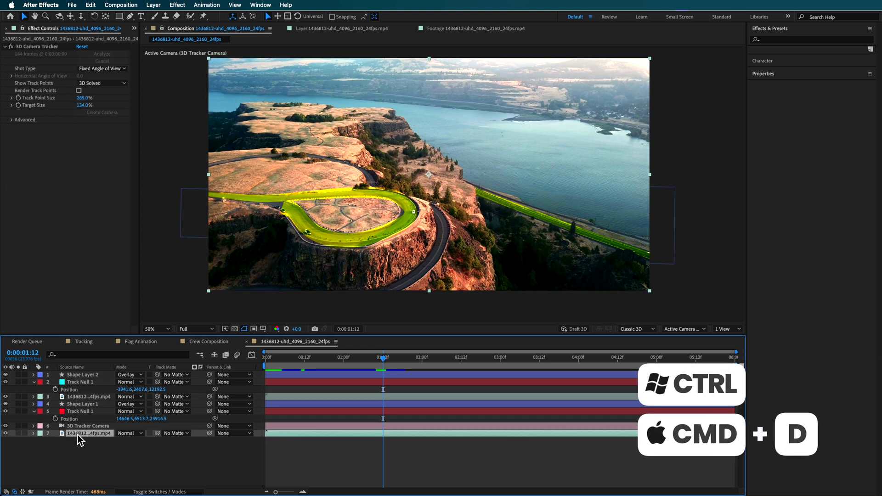
key("ctrl+d")
left_click_drag(82, 437, 81, 373)
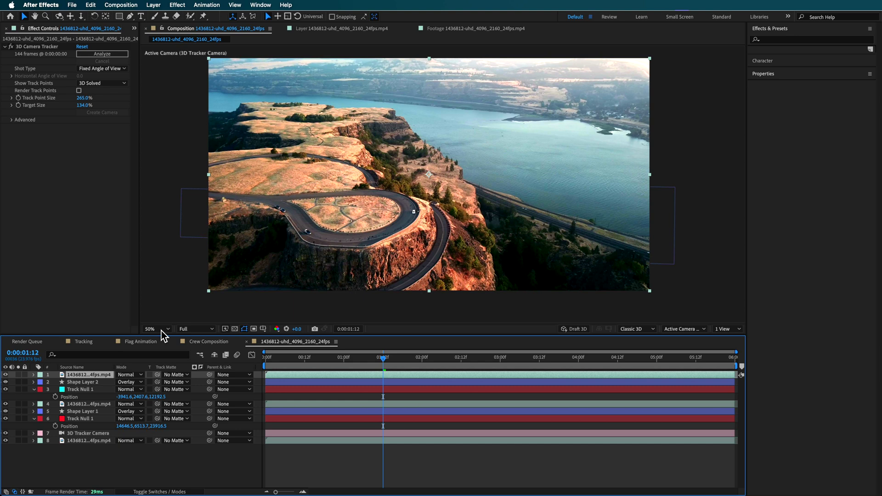
Delete the 3D Camera Tracker effect from the footage copy.
left_click(38, 47)
key("Delete")
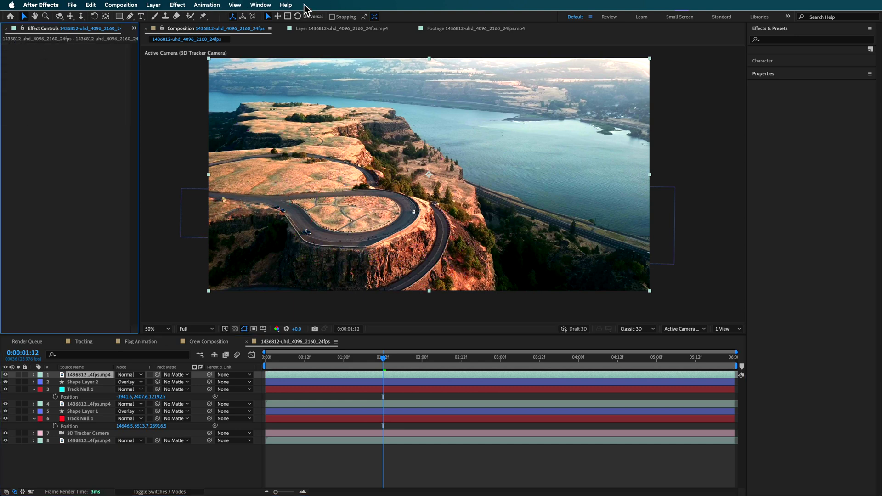
left_click(285, 5)
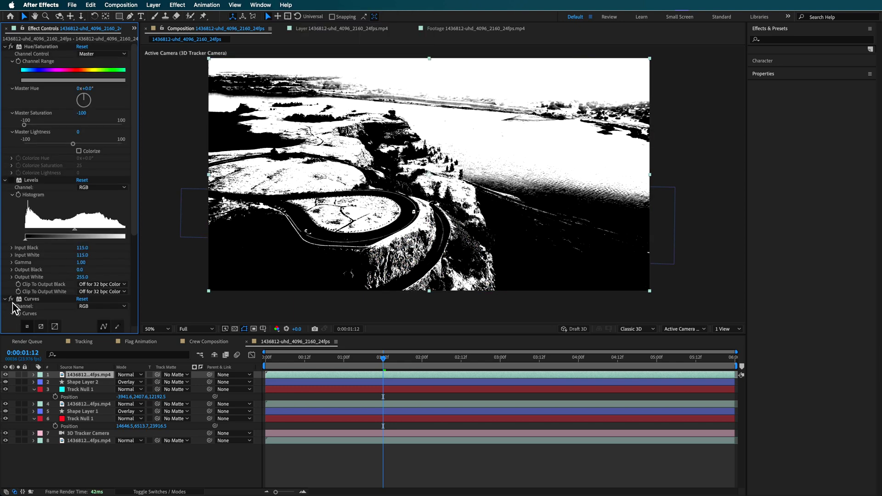
Keep the Hue/Saturation effect's Master Saturation at -100.
left_click(63, 48)
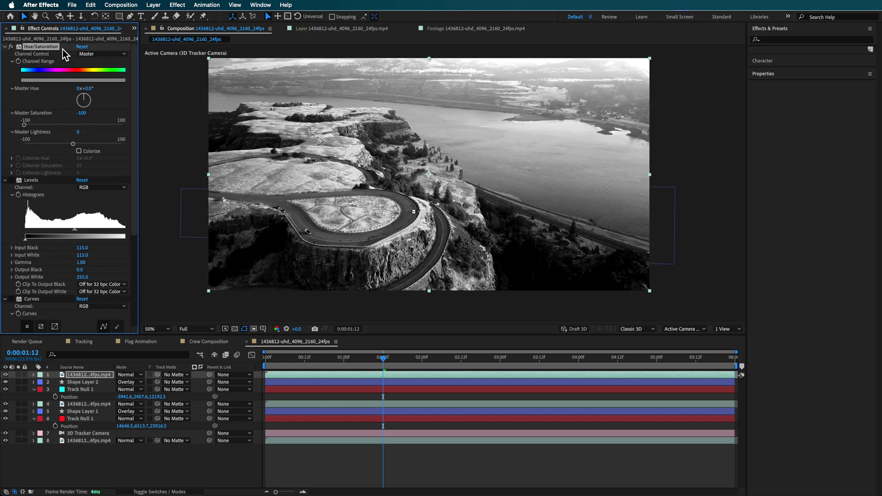
left_click(286, 5)
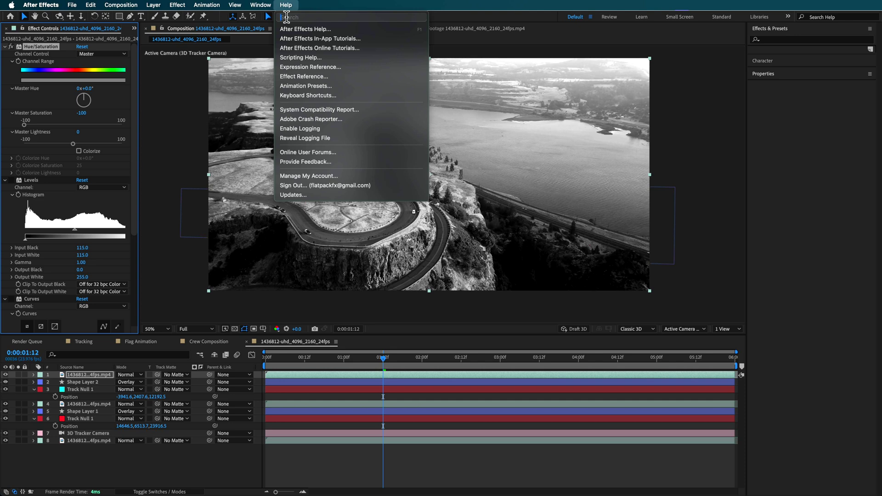
type("hue")
key("BackSpace")
key("BackSpace")
key("BackSpace")
key("Escape")
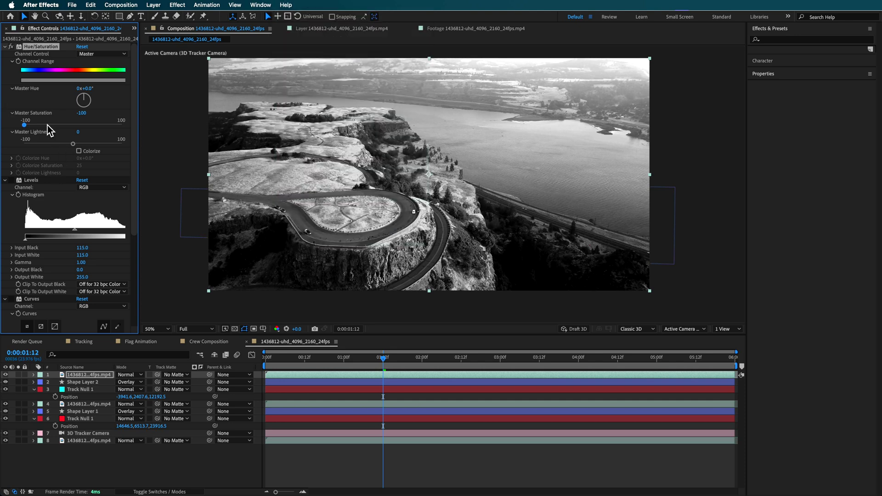
left_click_drag(48, 125, 12, 128)
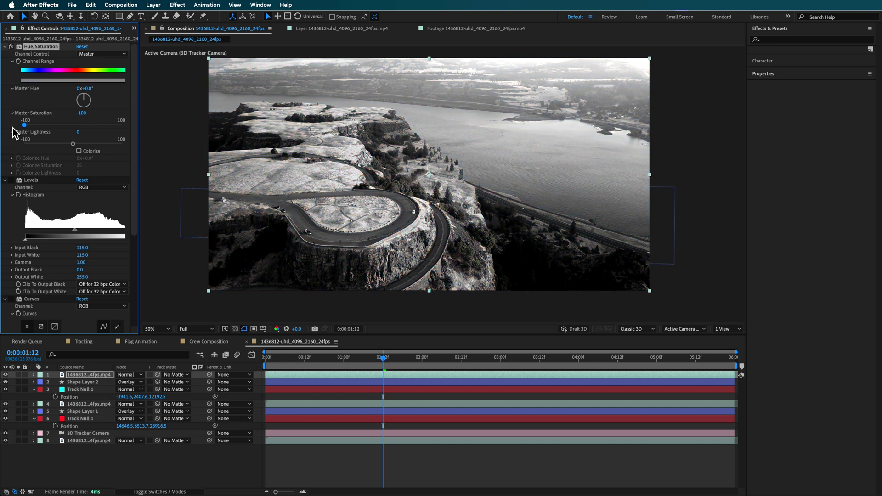
Enable Levels and set Input Black to 110 and Input White to about 114.
left_click(11, 179)
scroll(27, 221, "down", 1)
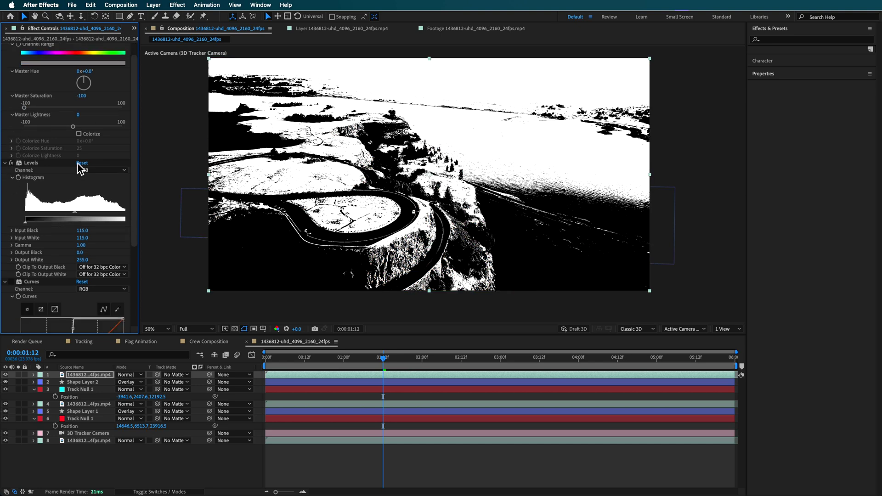
left_click(82, 163)
left_click_drag(24, 212, 56, 213)
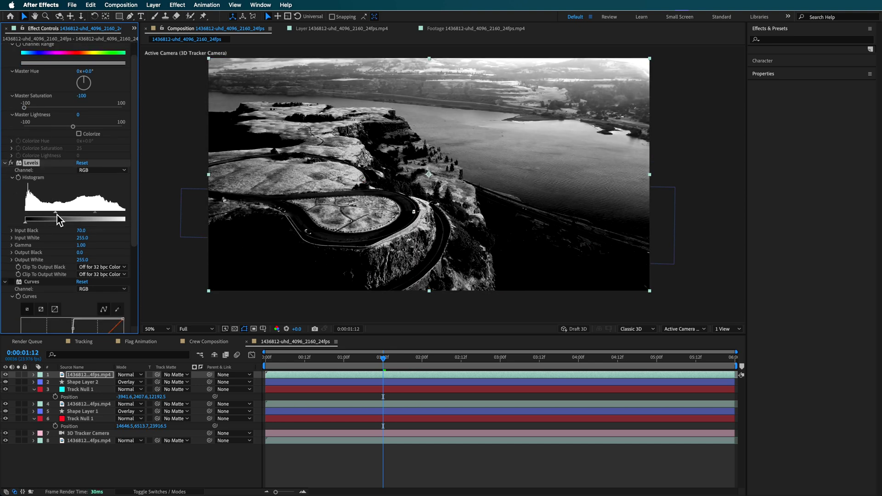
left_click_drag(139, 223, 73, 214)
mouse_move(235, 202)
left_mouse_down()
mouse_move(316, 212)
mouse_move(232, 197)
left_mouse_up()
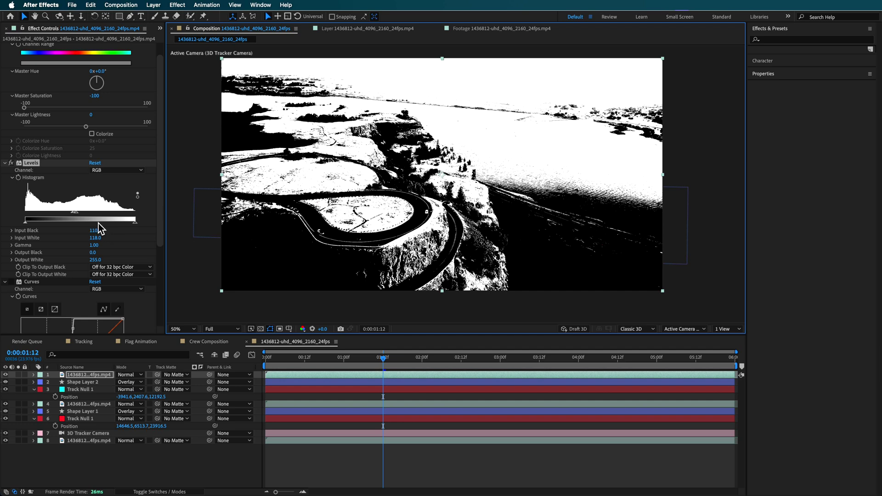
left_click(77, 213)
left_click_drag(77, 214, 77, 214)
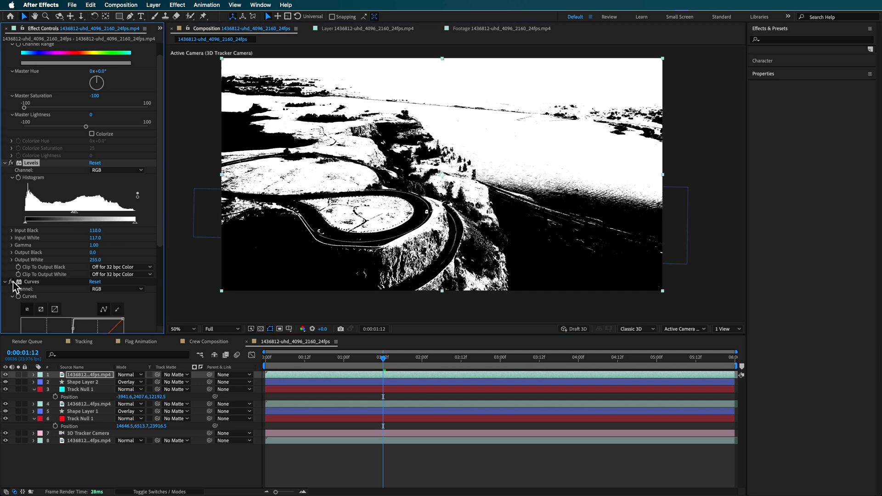
Steepen the Curves points and set Levels Input White to 115.
scroll(13, 288, "down", 5)
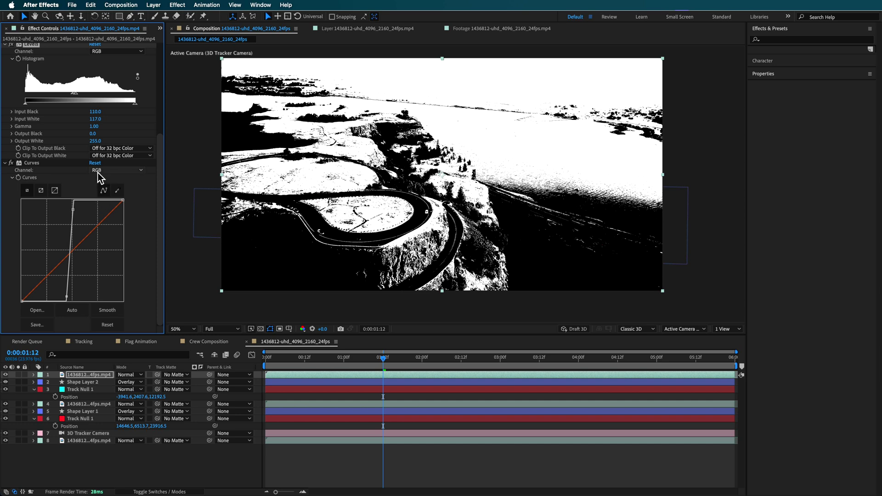
mouse_move(72, 298)
left_mouse_down()
mouse_move(32, 294)
mouse_move(69, 299)
left_mouse_up()
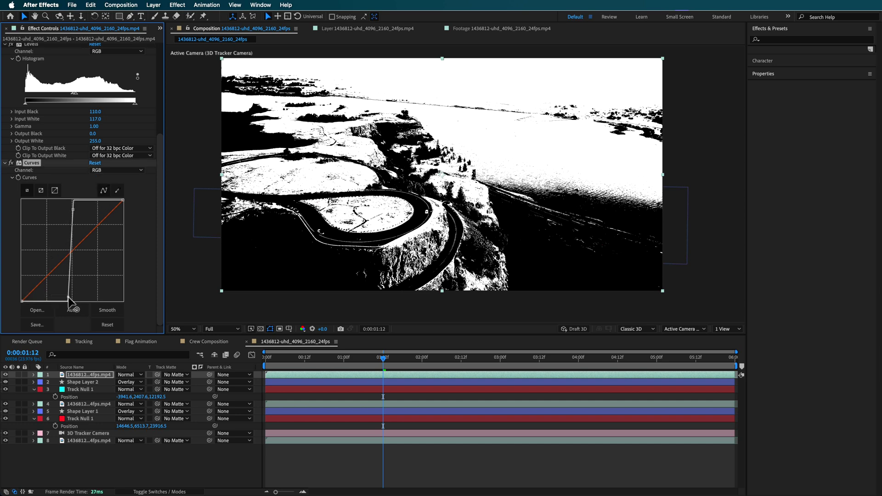
mouse_move(75, 206)
left_mouse_down()
mouse_move(82, 237)
mouse_move(104, 235)
mouse_move(59, 211)
mouse_move(75, 214)
left_mouse_up()
scroll(69, 144, "up", 2)
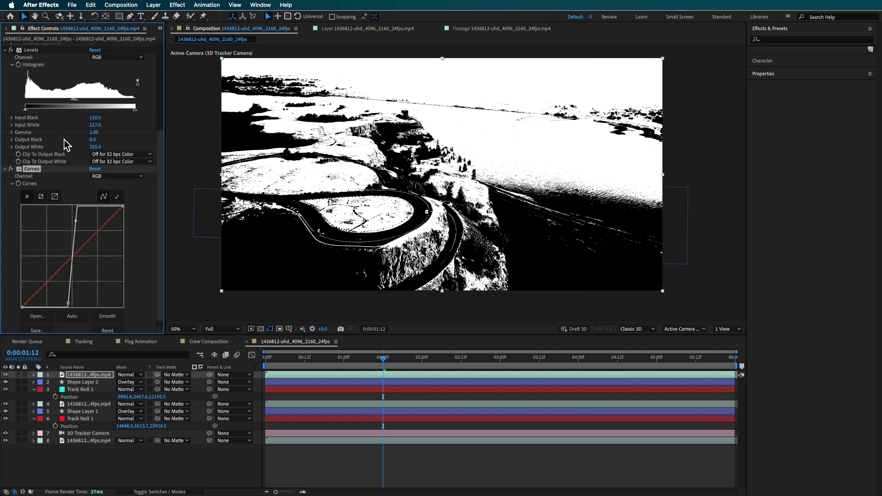
left_click_drag(78, 127, 77, 126)
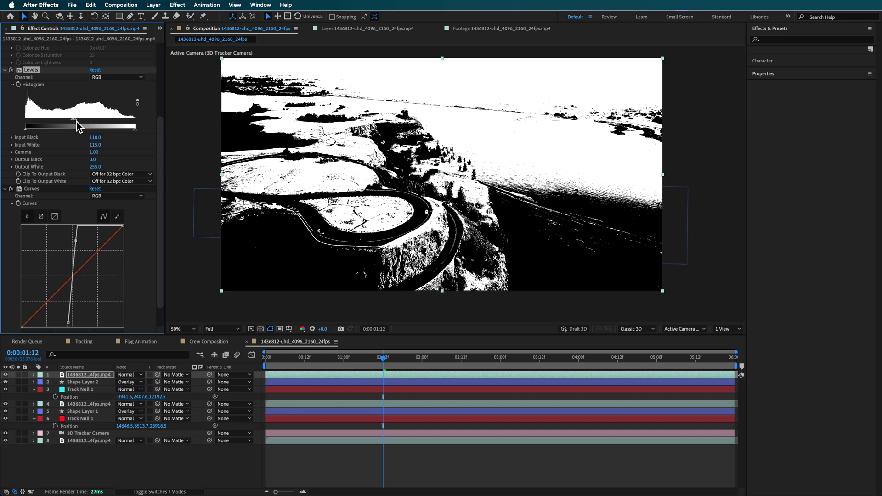
Hide the black-and-white footage copy and rename it 'Matte'.
left_click(6, 375)
right_click(84, 375)
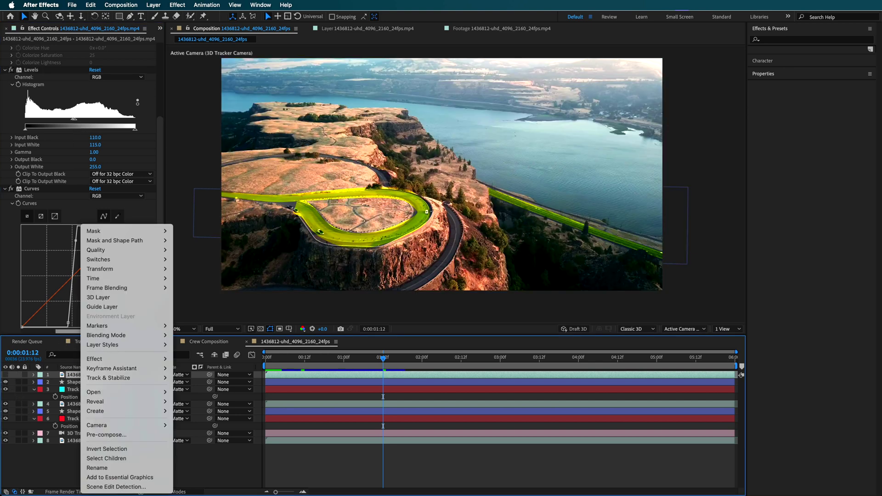
left_click(106, 467)
type("Matte")
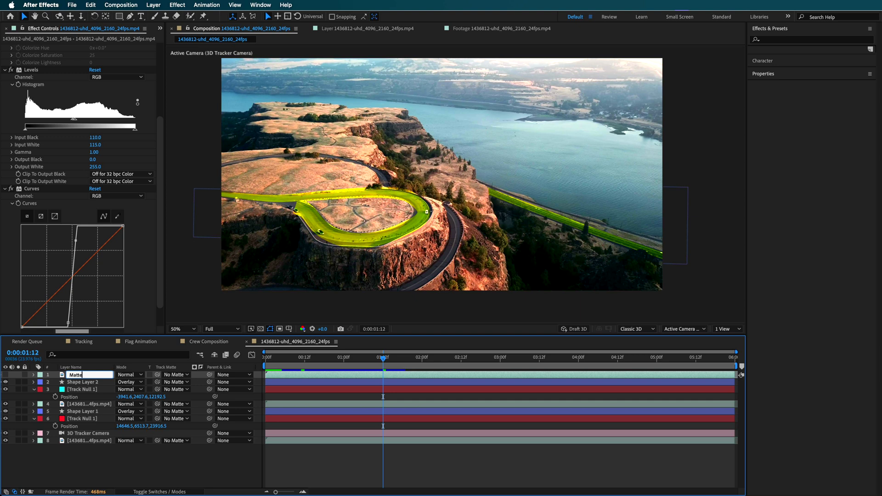
left_click(88, 468)
left_click(85, 384)
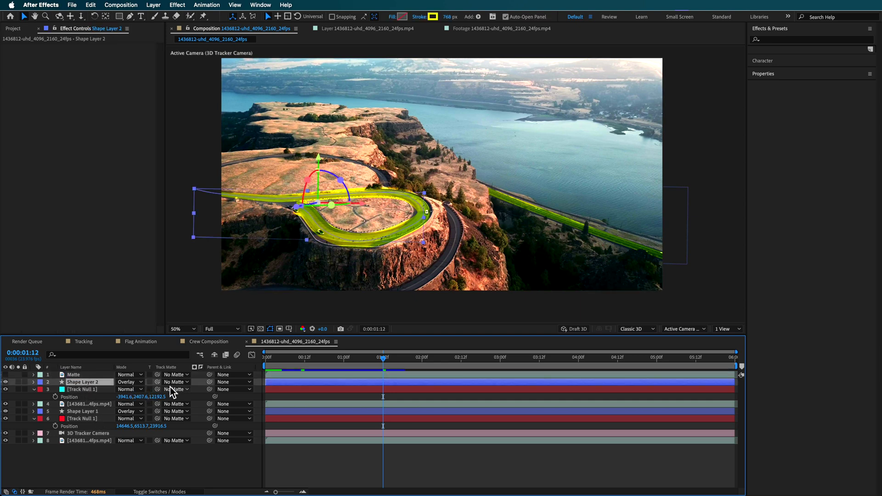
Set Shape Layer 2's Track Matte to '1. Matte', testing inversion before leaving it off.
left_click(144, 492)
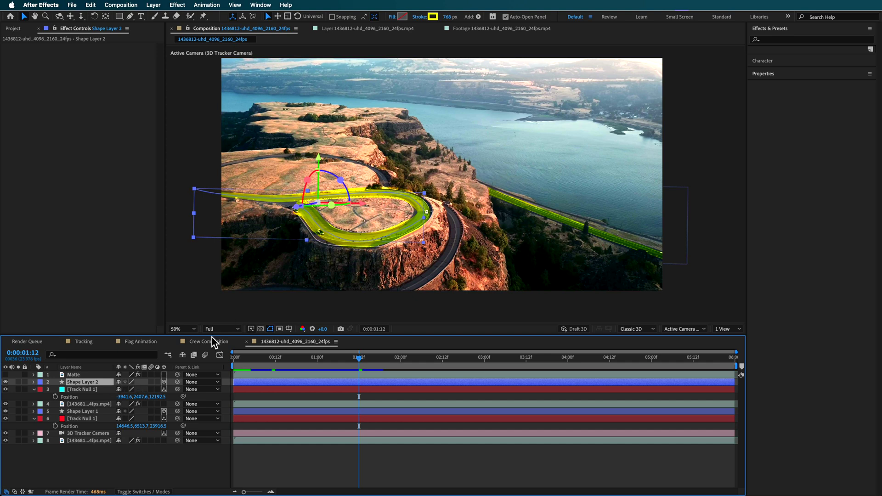
left_click(146, 490)
left_click(186, 385)
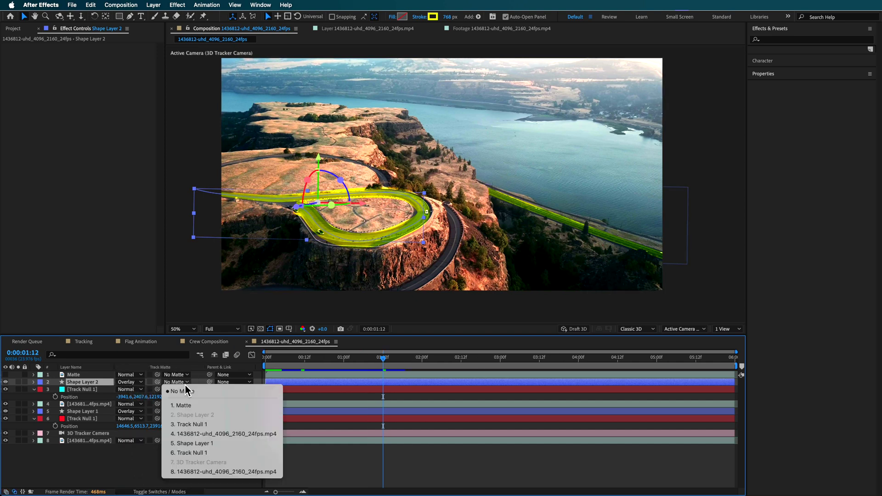
left_click(193, 404)
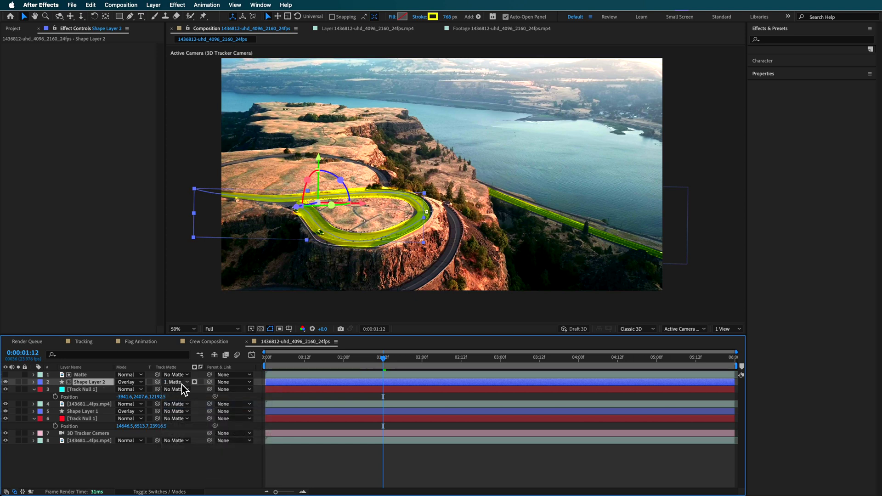
left_click(195, 382)
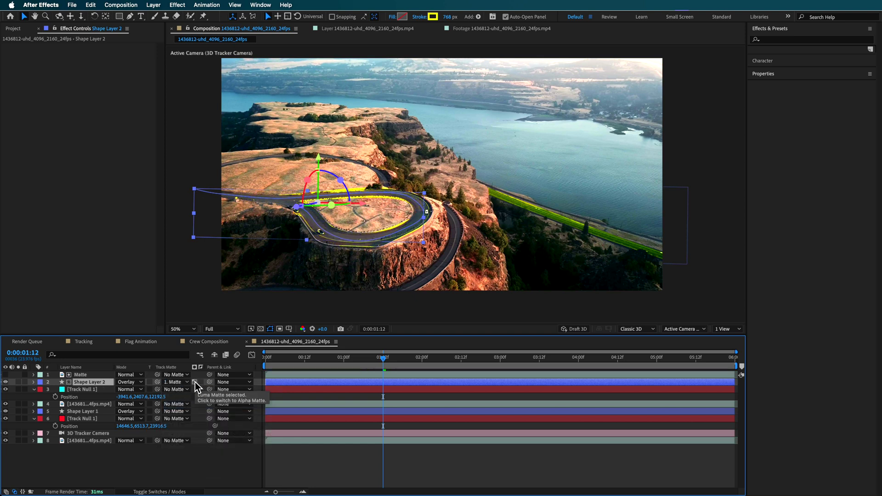
left_click(191, 480)
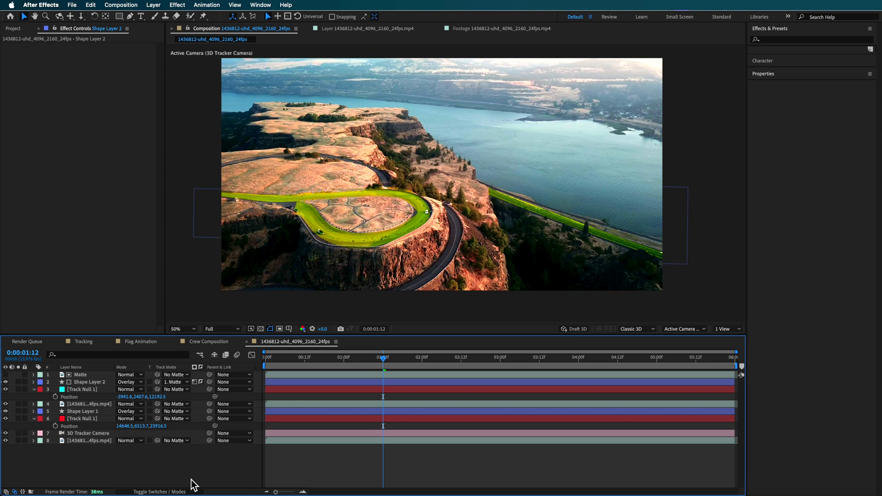
scroll(225, 198, "up", 2)
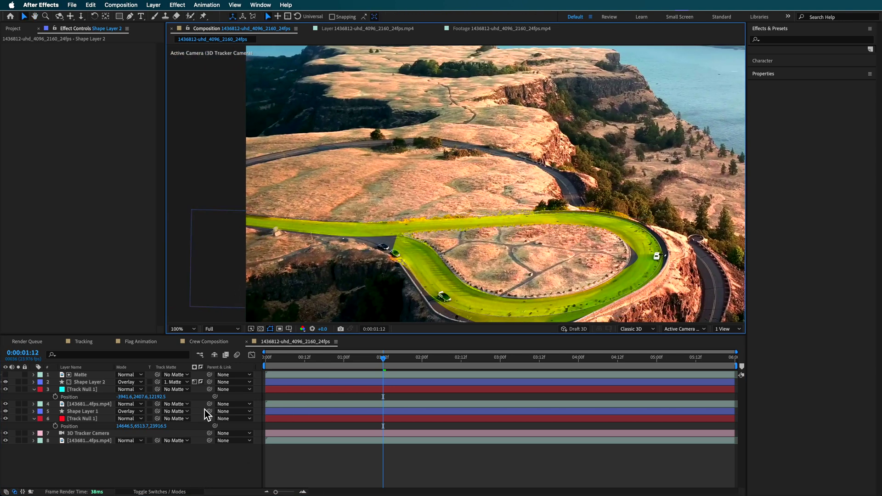
left_click(194, 383)
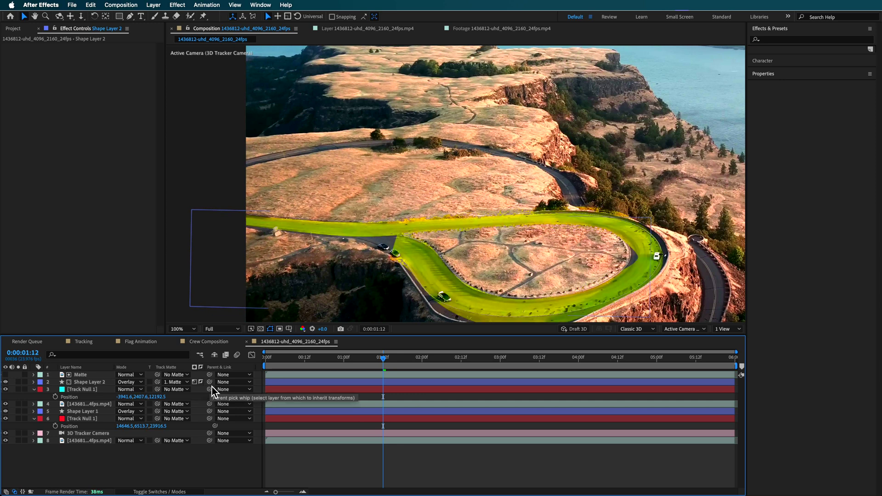
left_click(201, 382)
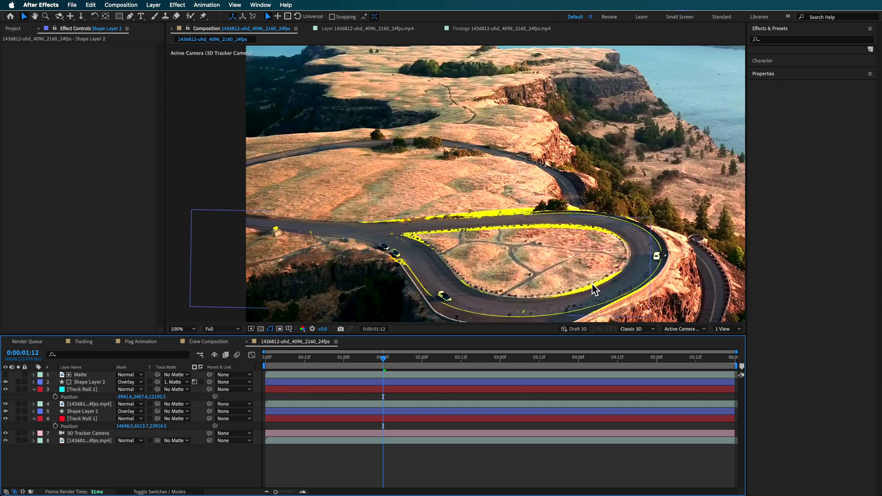
left_click(201, 383)
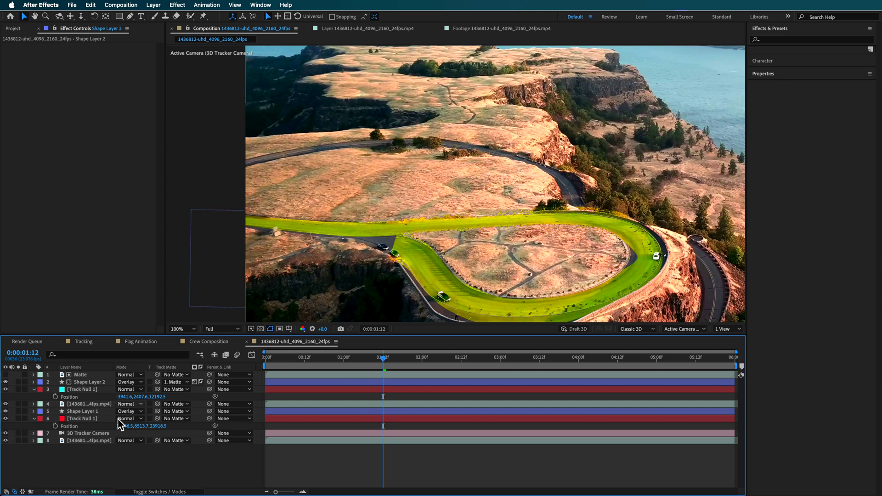
Thin Shape Layer 2's stroke to about 578 px and scrub later to check the overlay.
left_click(90, 383)
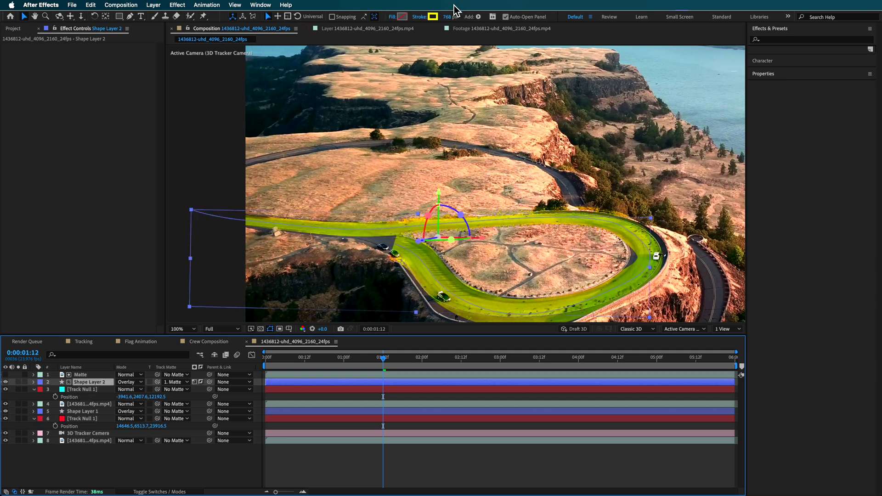
left_click(446, 17)
mouse_move(432, 18)
left_mouse_down()
mouse_move(367, 21)
mouse_move(535, 42)
mouse_move(387, 41)
left_mouse_up()
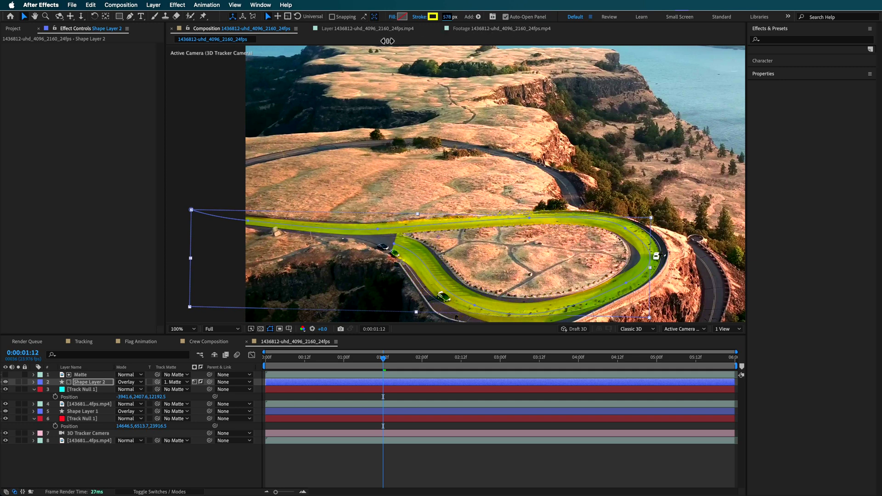
key("F2")
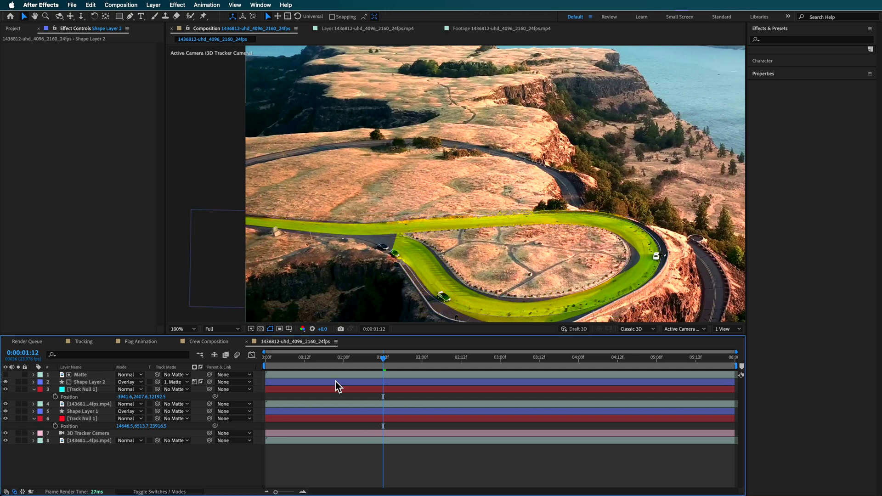
scroll(348, 242, "down", 2)
left_click_drag(518, 235, 365, 223)
left_click_drag(384, 419, 816, 464)
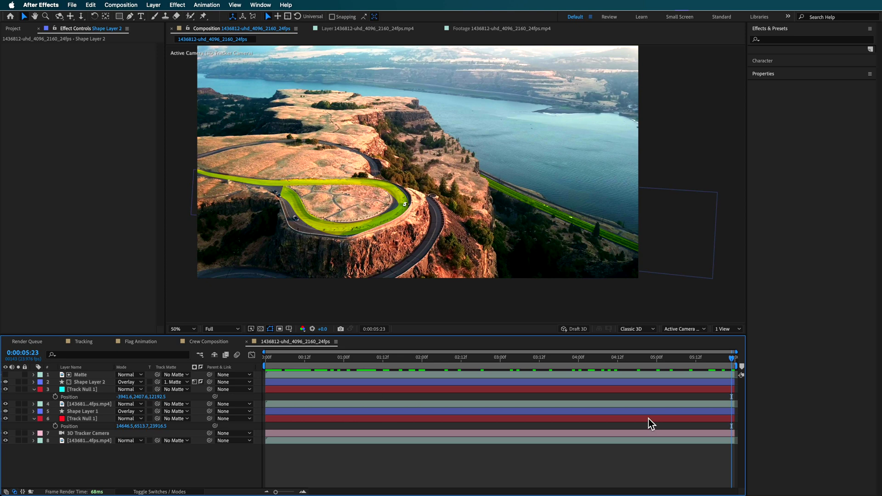
Enable Shape Layer 2's Path 1 stopwatch with a keyframe on the first frame.
left_click(86, 375)
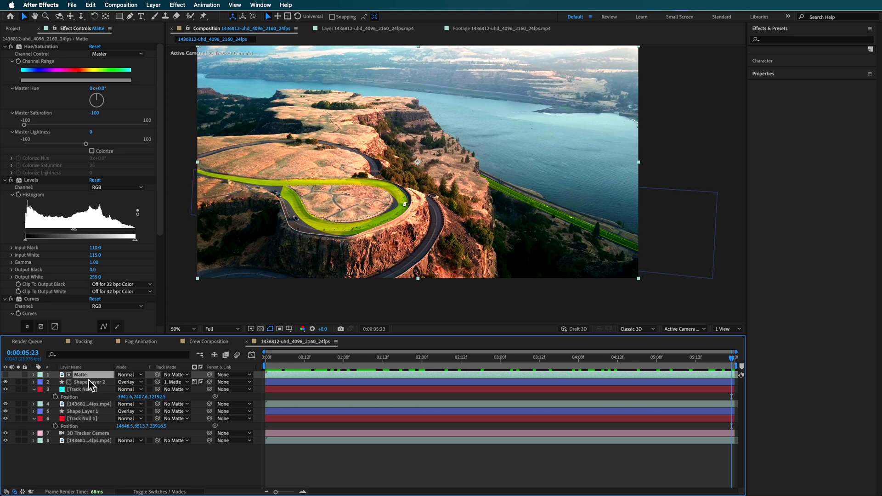
left_click(90, 384)
key("g")
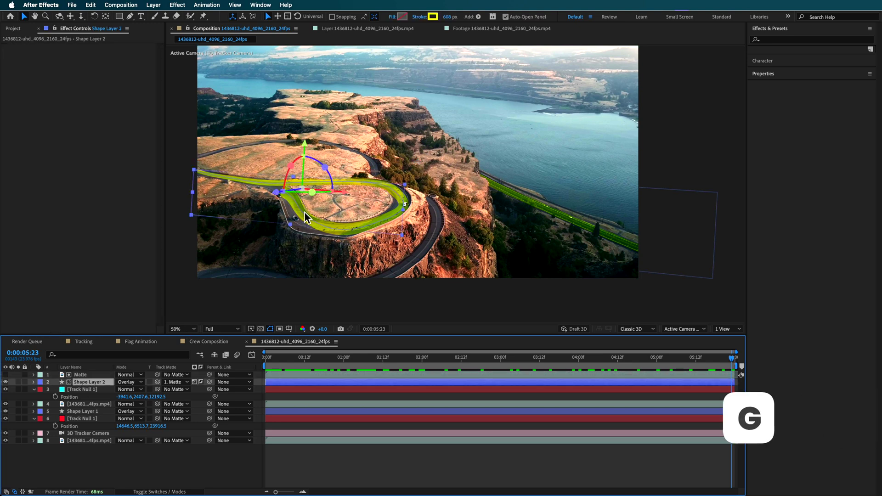
key("g")
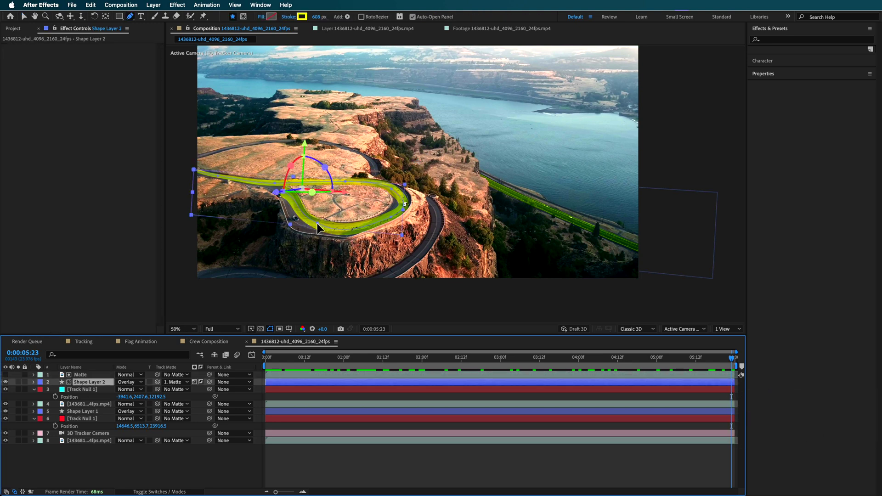
left_click(34, 382)
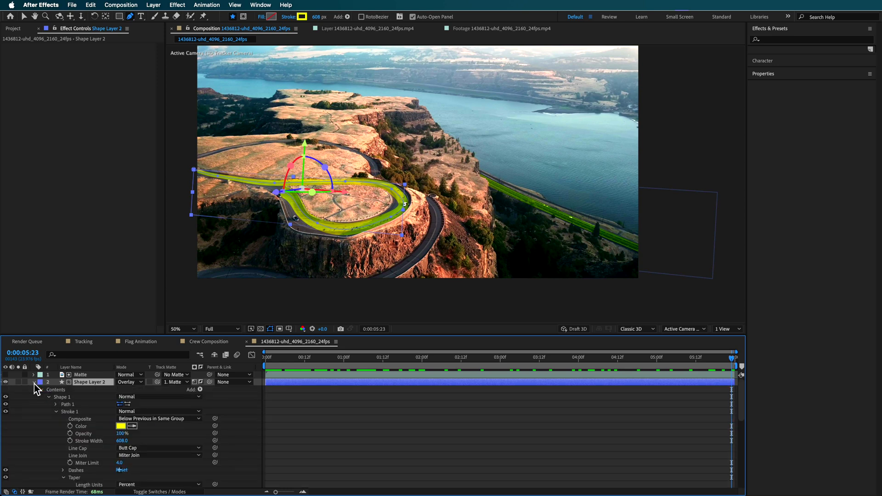
left_click(57, 404)
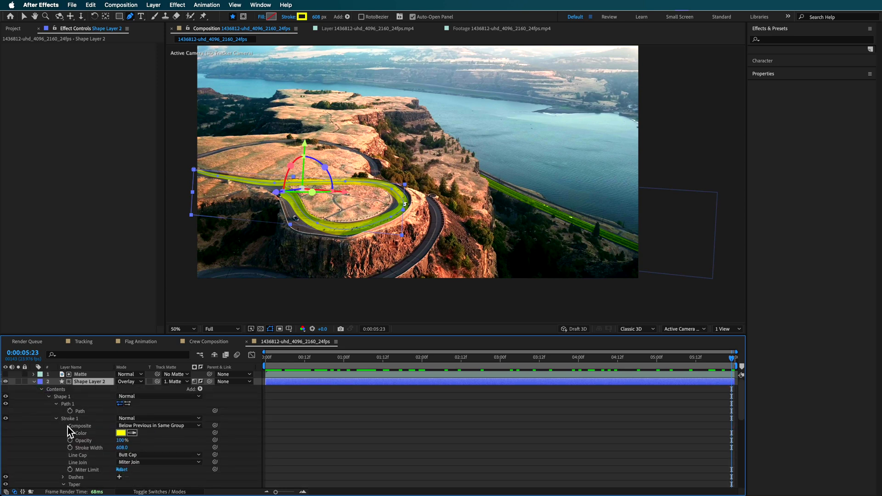
left_click(70, 411)
left_click_drag(314, 361, 247, 362)
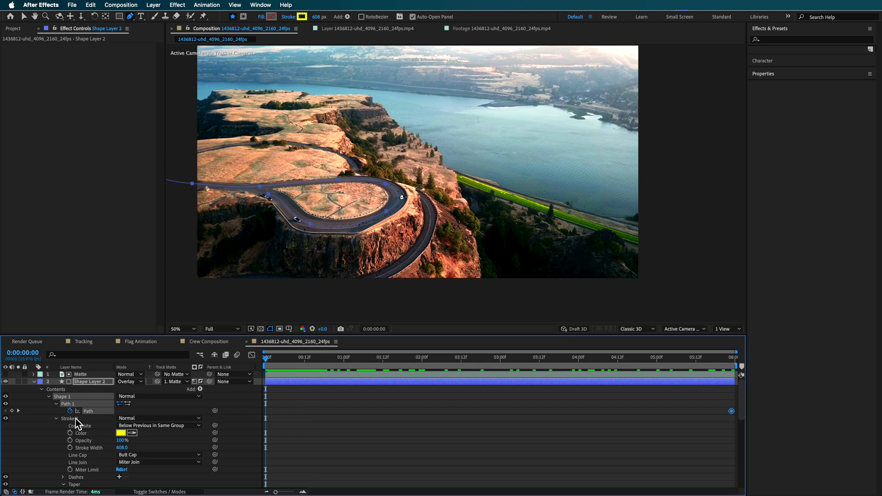
left_click(11, 411)
Reshape the road path's inner curve on the last frame, then preview from the start.
left_click_drag(299, 364, 817, 394)
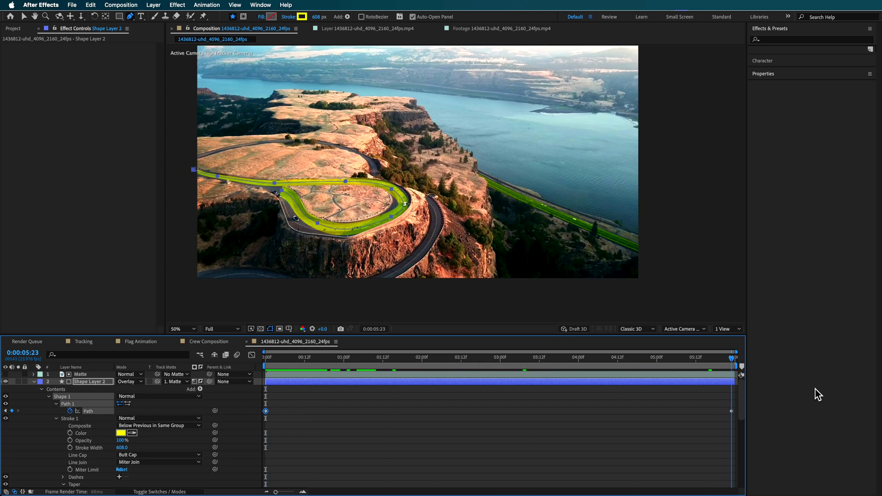
key("v")
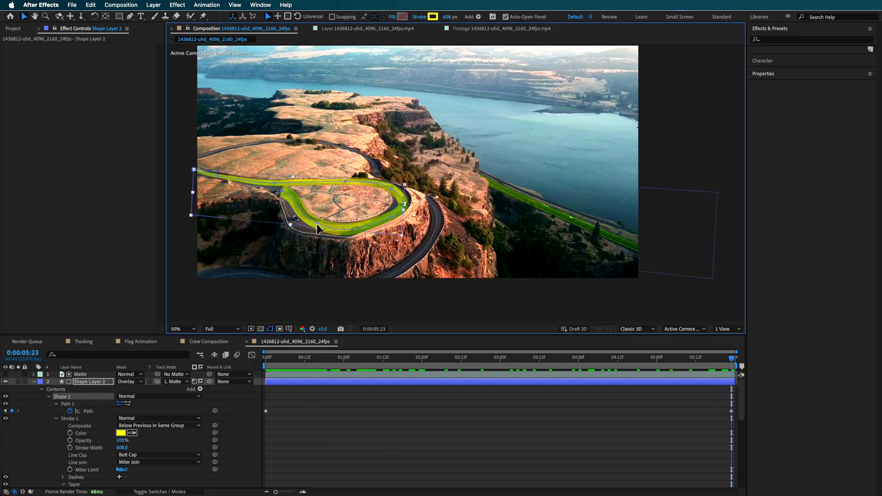
left_click_drag(318, 223, 308, 228)
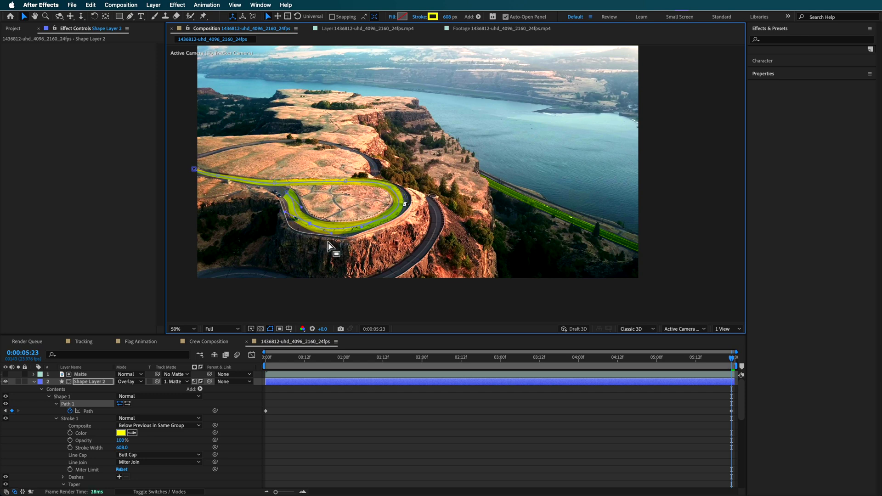
left_click_drag(732, 370, 234, 371)
key("space")
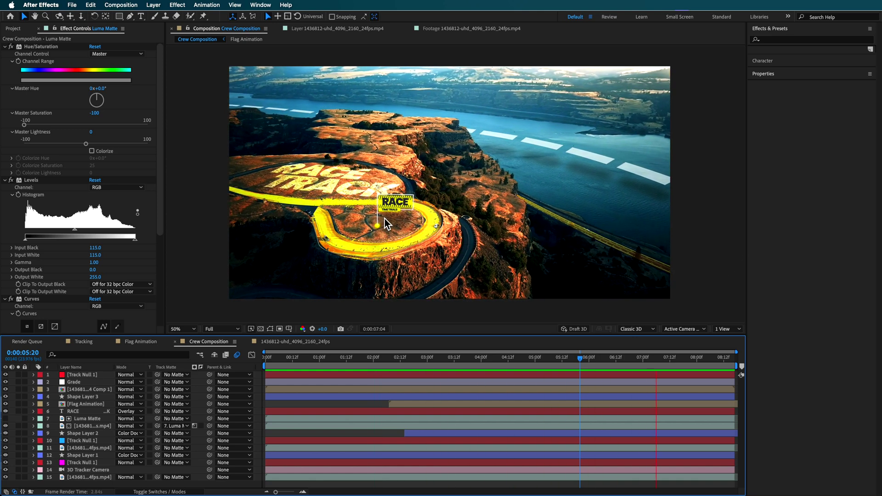
Stop the preview, scrub the Crew Composition to 0:00:02:17 and show the Project panel.
key("space")
left_click_drag(611, 363, 639, 362)
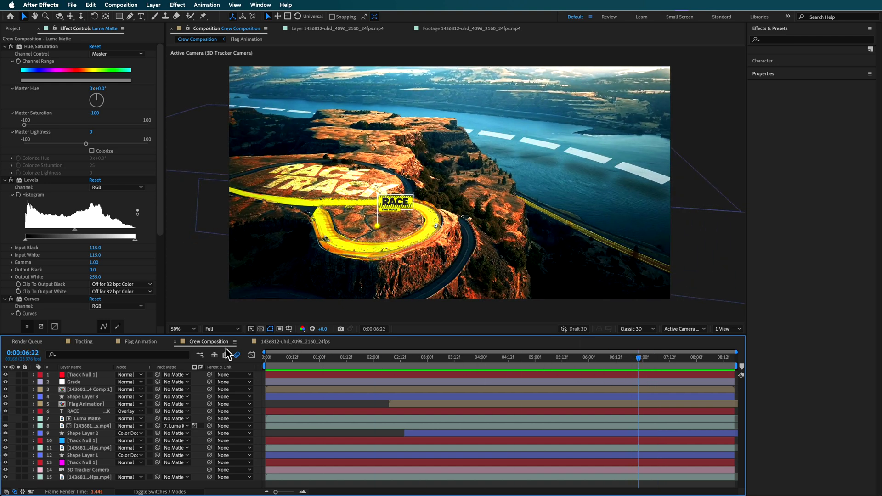
left_click(374, 225)
left_click_drag(276, 363, 412, 365)
left_click(19, 29)
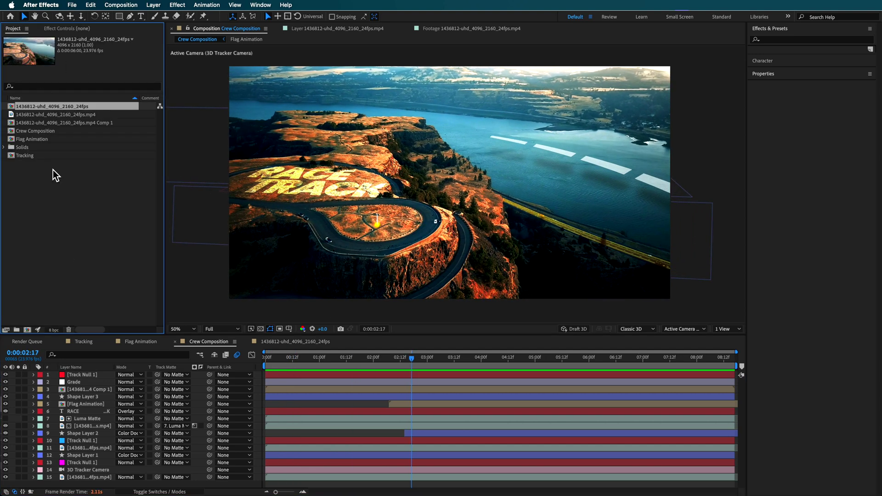
Add the Flag Animation composition into the Crew Composition as a 3D layer.
left_click(76, 293)
left_click(30, 107)
left_click(28, 115)
left_click(27, 131)
left_click(26, 141)
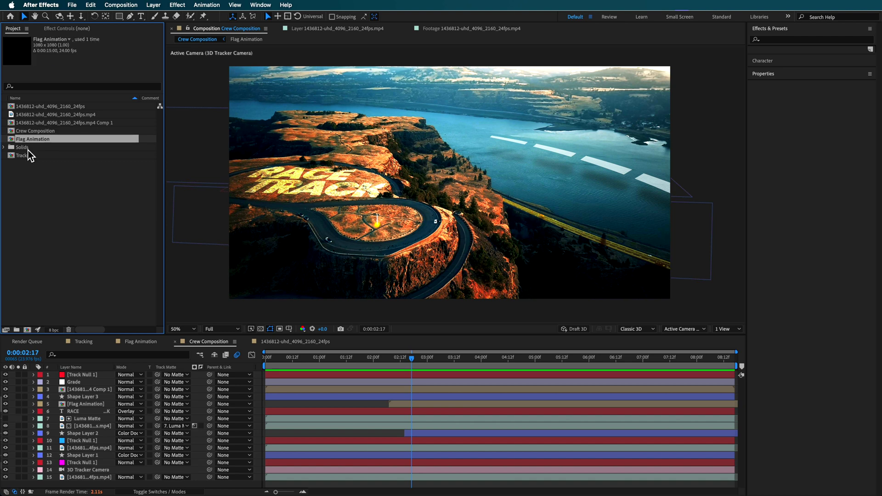
left_click_drag(31, 142, 96, 379)
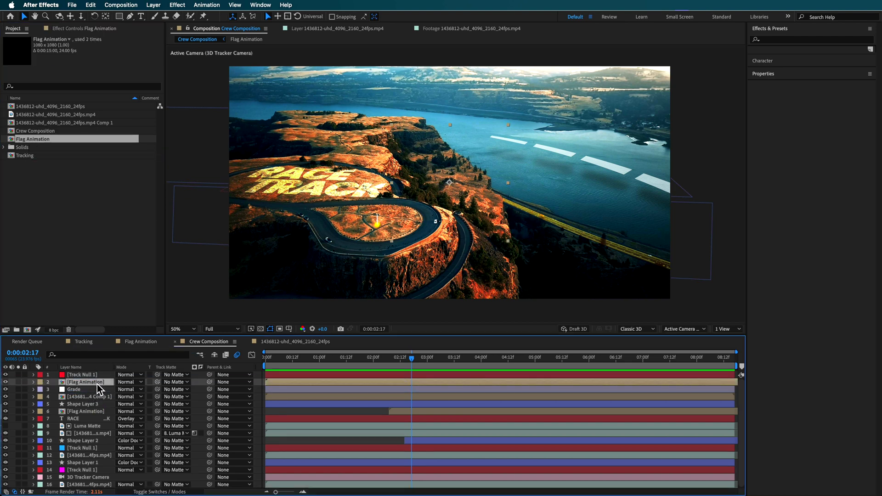
left_click(180, 492)
left_click(163, 382)
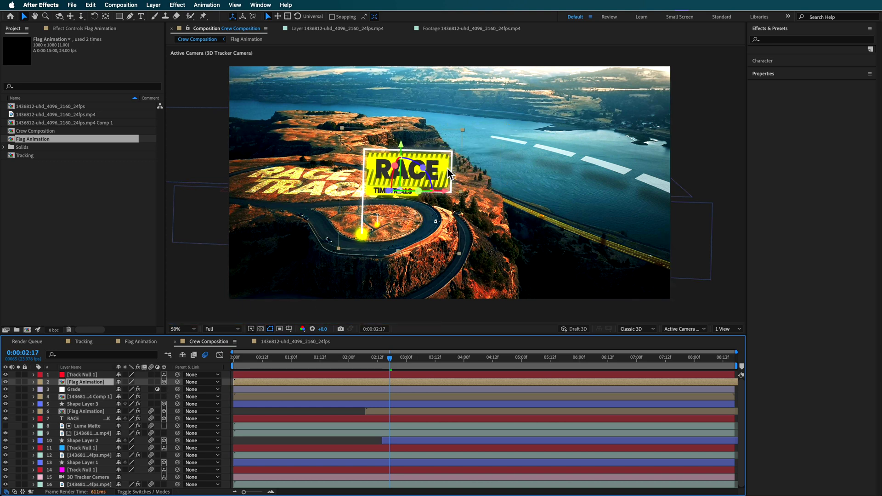
Paste Track Null 1's Position onto the Flag Animation layer, preview it, then delete the layer.
left_click(82, 397)
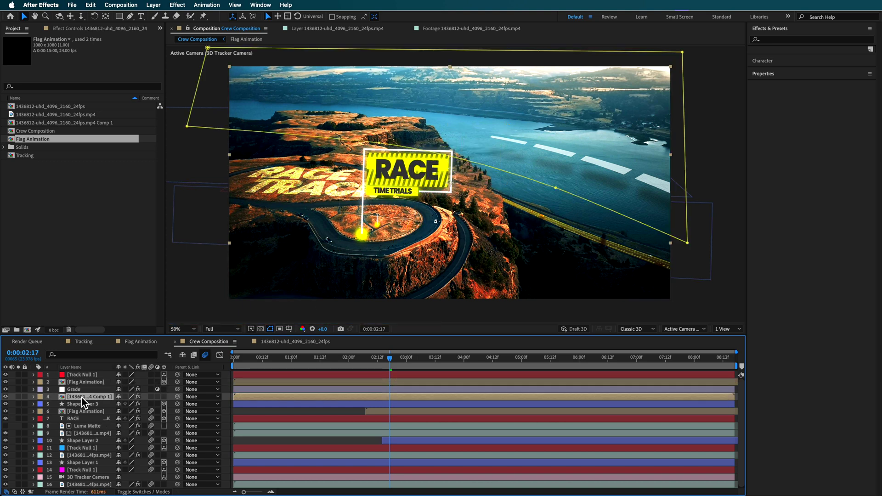
left_click(86, 408)
left_click(82, 449)
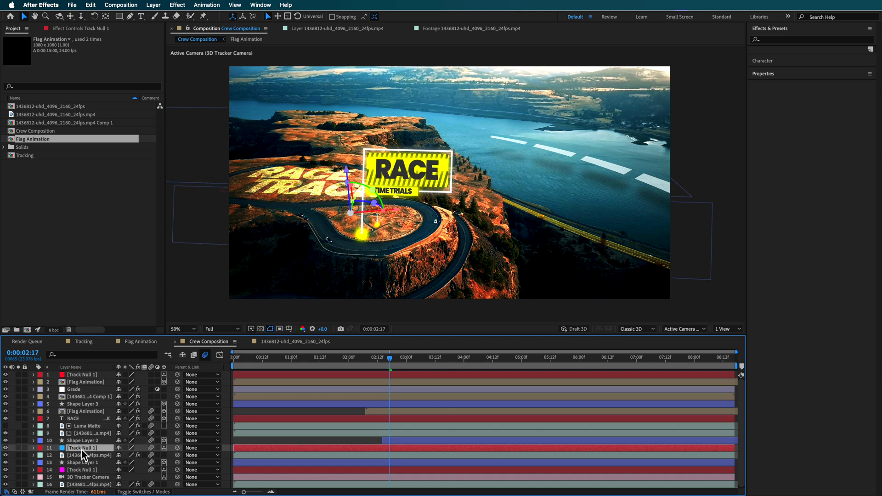
key("p")
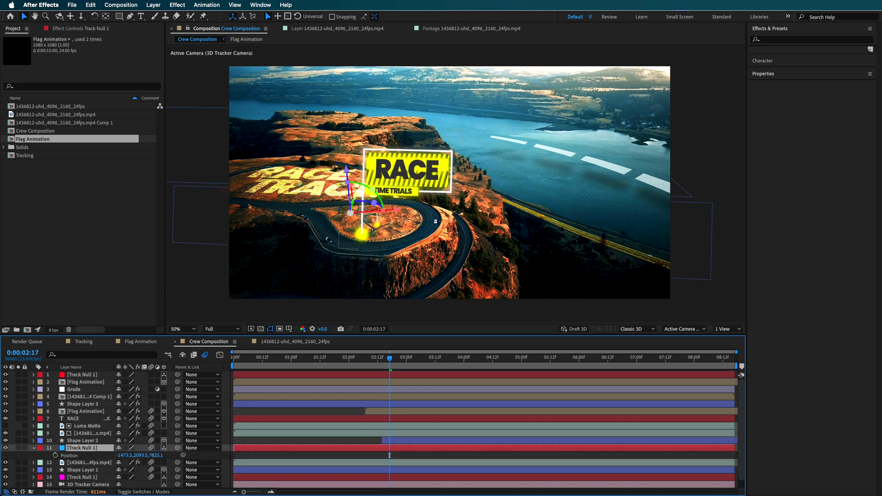
left_click(68, 457)
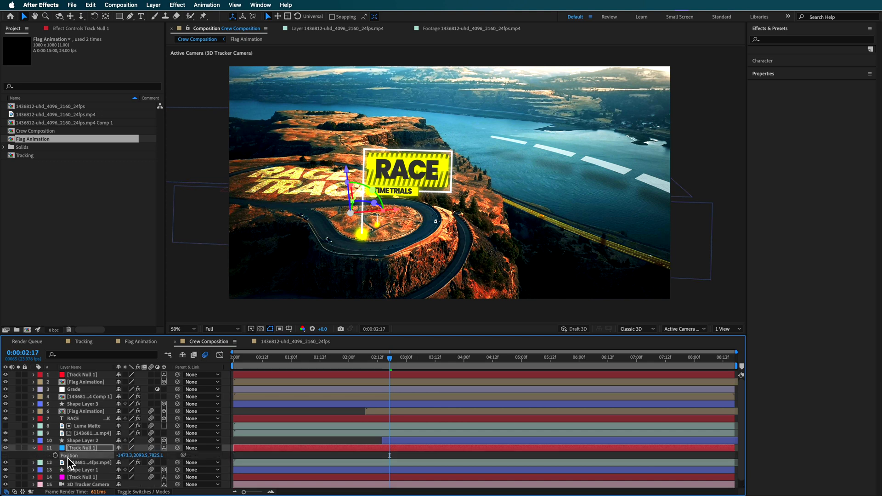
left_click(89, 382)
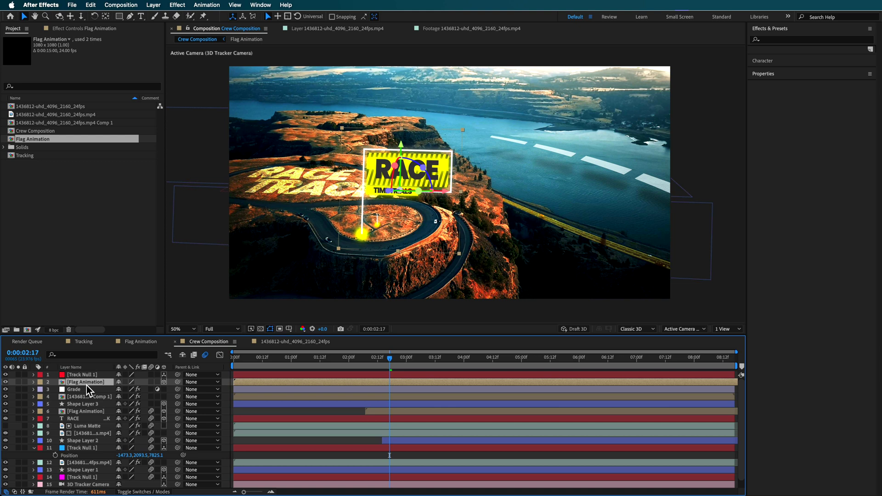
key("ctrl+v")
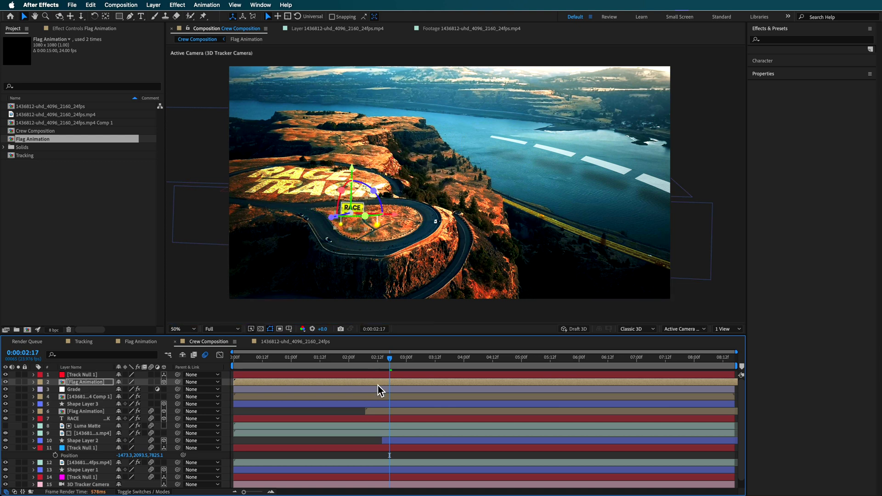
left_click_drag(394, 363, 674, 361)
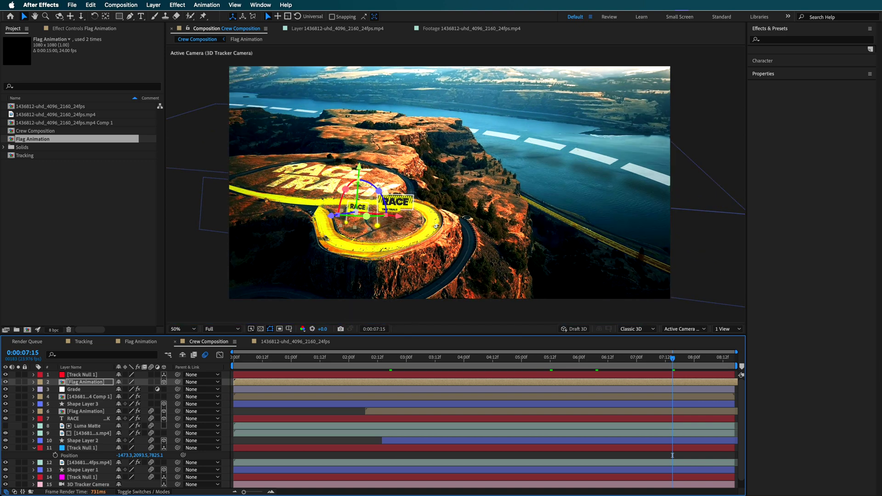
key("Delete")
In the 1436812 comp at about 0:00:05:04, add a text layer reading 'TEXT'.
left_click(295, 341)
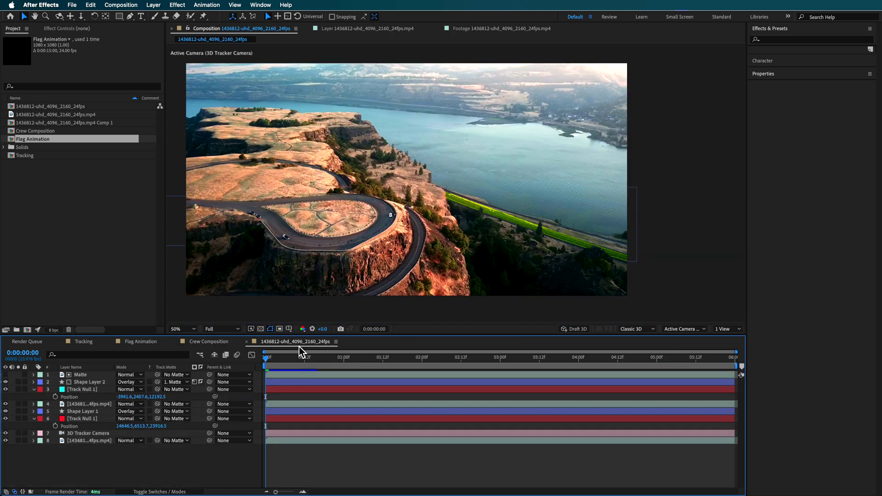
left_click_drag(342, 360, 670, 362)
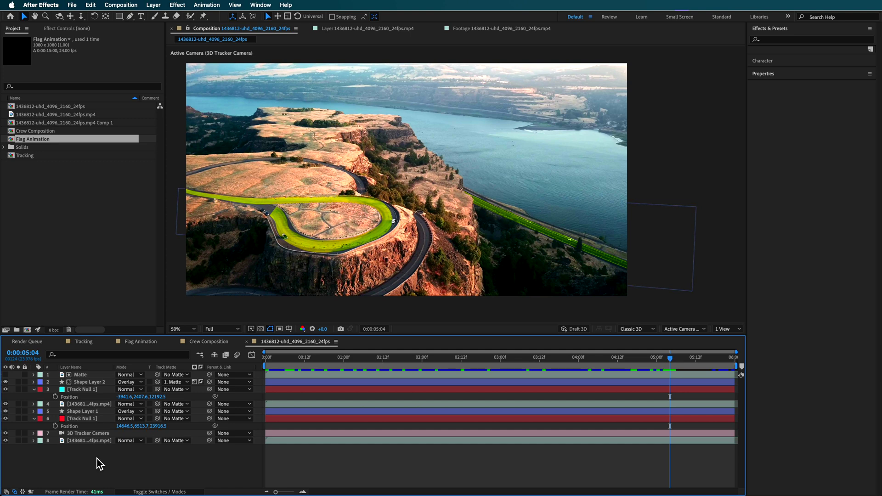
right_click(86, 457)
mouse_move(149, 386)
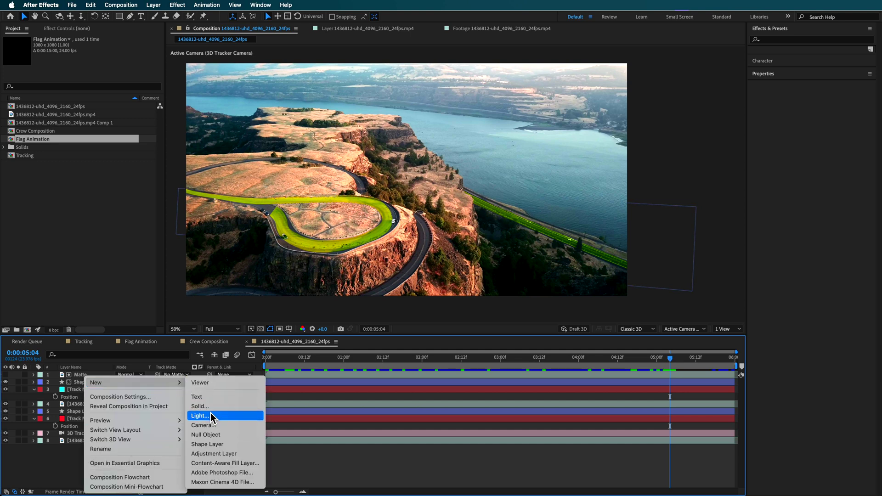
left_click(207, 398)
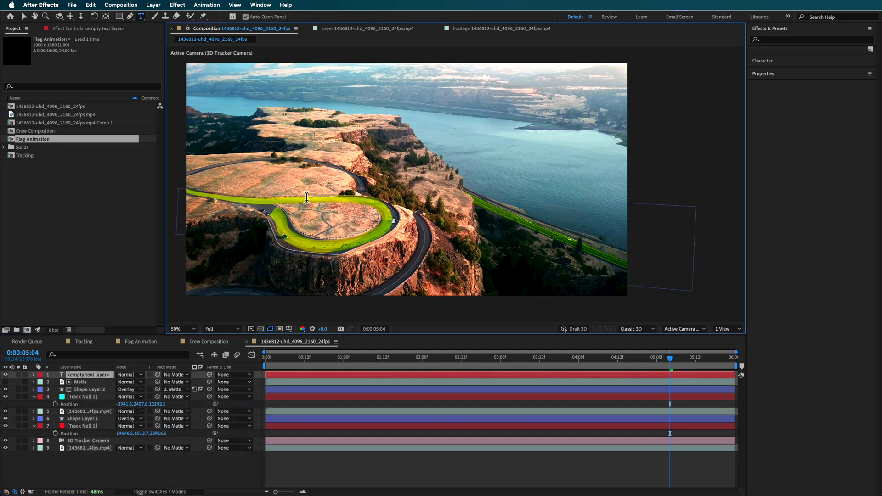
type("TEXT")
Set TEXT to 299 px, make it 3D, rotate it flat onto the tracked ground and preview.
left_click(776, 62)
left_click_drag(764, 96, 880, 109)
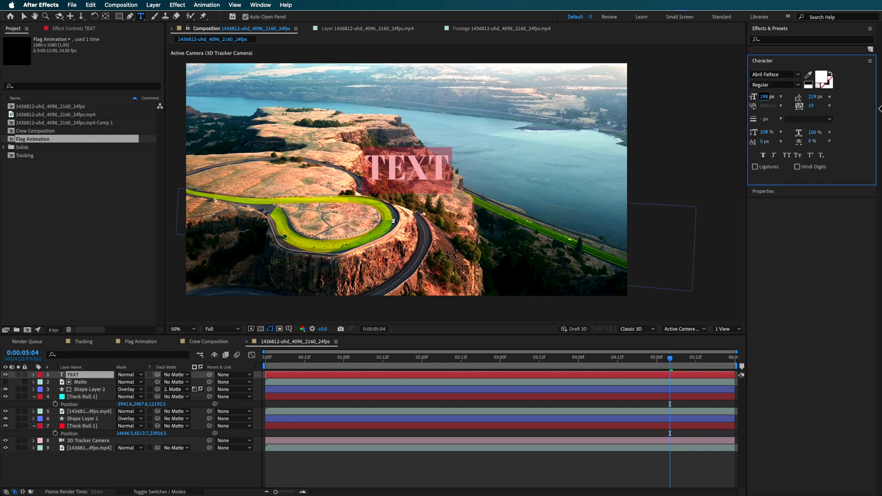
left_click(188, 413)
key("F4")
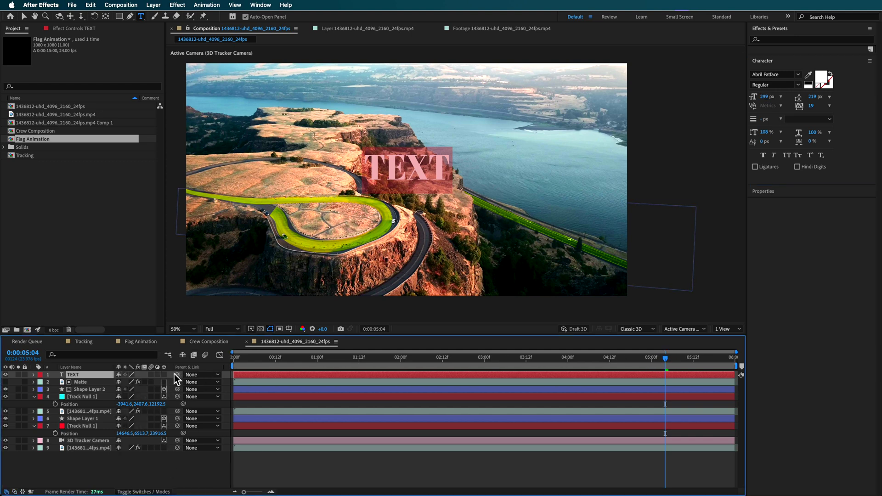
left_click(164, 374)
key("v")
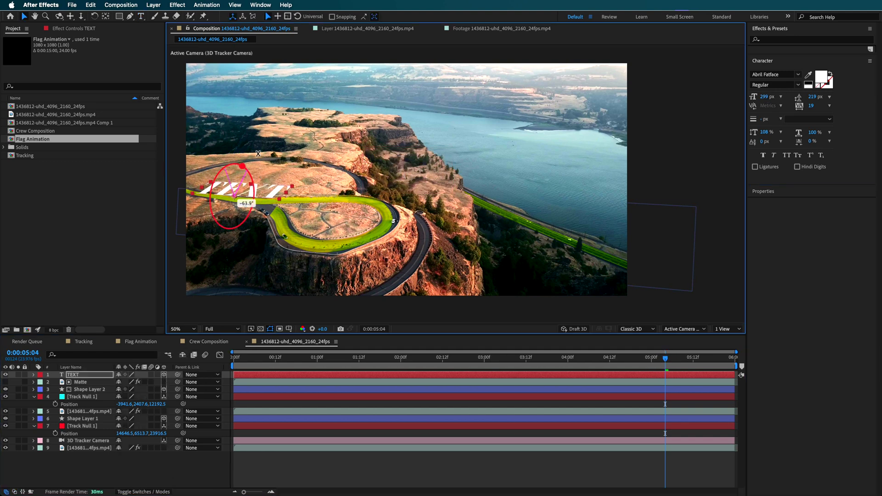
left_click_drag(225, 224, 230, 257)
left_click_drag(338, 357, 654, 367)
At about 0:00:02:11, scale the TEXT layer to 1296 px and drag it into the hairpin loop.
left_click_drag(621, 408, 439, 398)
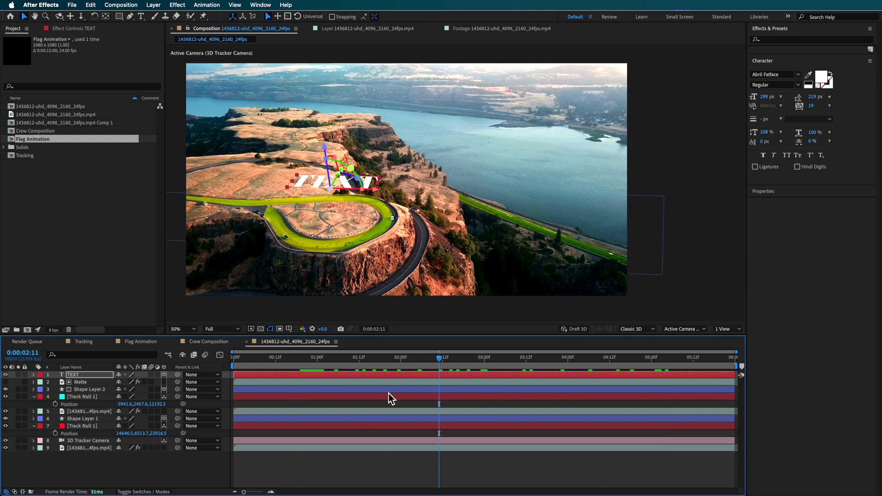
left_click(76, 398)
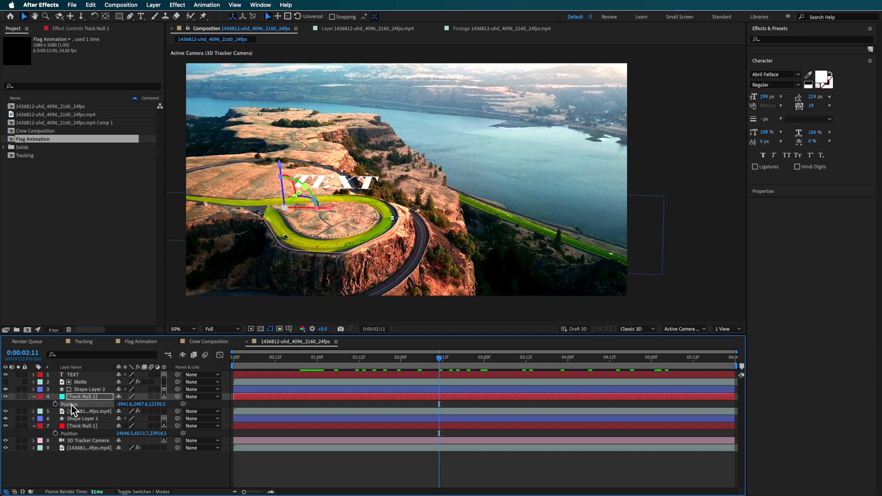
left_click(78, 375)
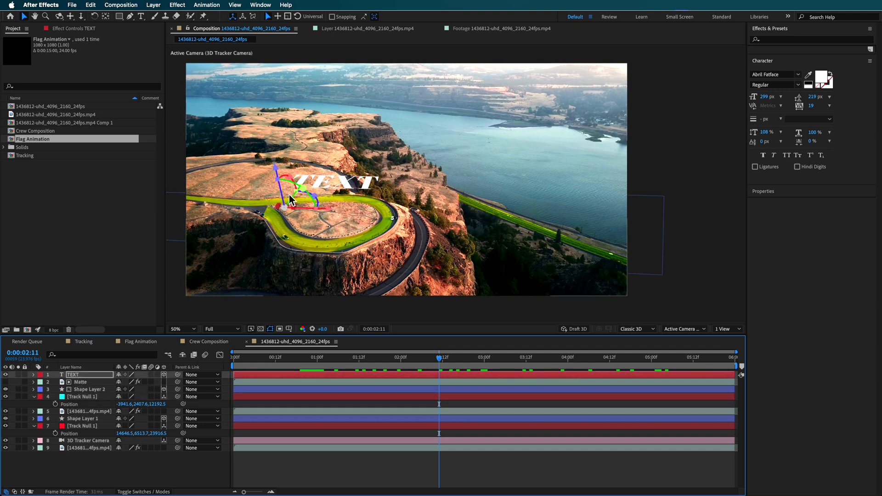
mouse_move(316, 201)
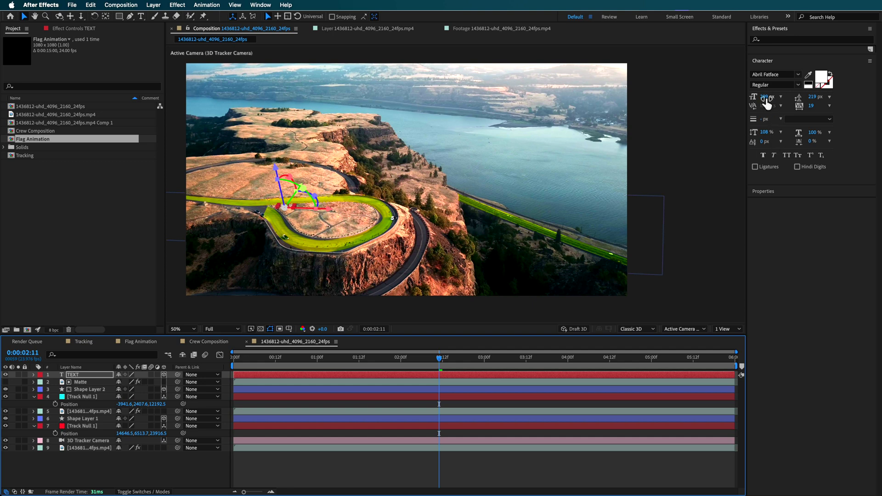
left_click_drag(767, 102, 869, 92)
left_click_drag(766, 96, 846, 97)
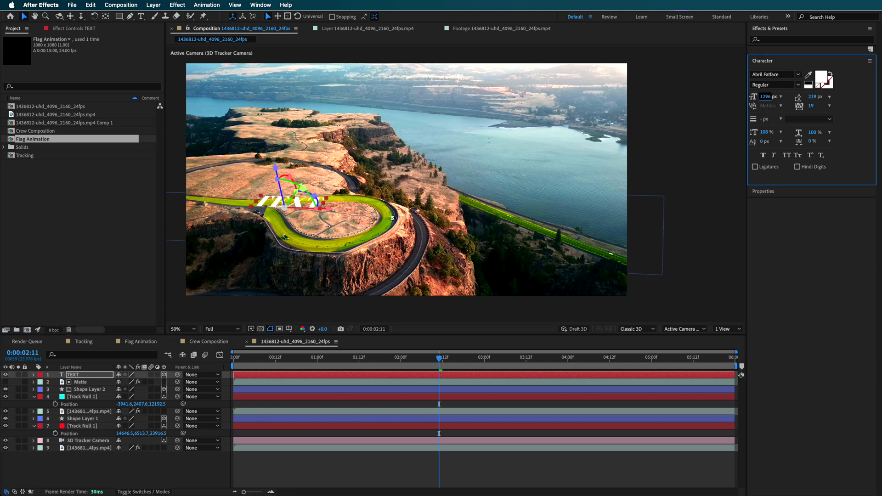
mouse_move(327, 208)
left_mouse_down()
mouse_move(411, 227)
mouse_move(380, 222)
mouse_move(348, 188)
mouse_move(338, 203)
left_mouse_up()
Set the TEXT layer's blend mode to Overlay after trying Multiply, then scrub to preview.
left_click(134, 492)
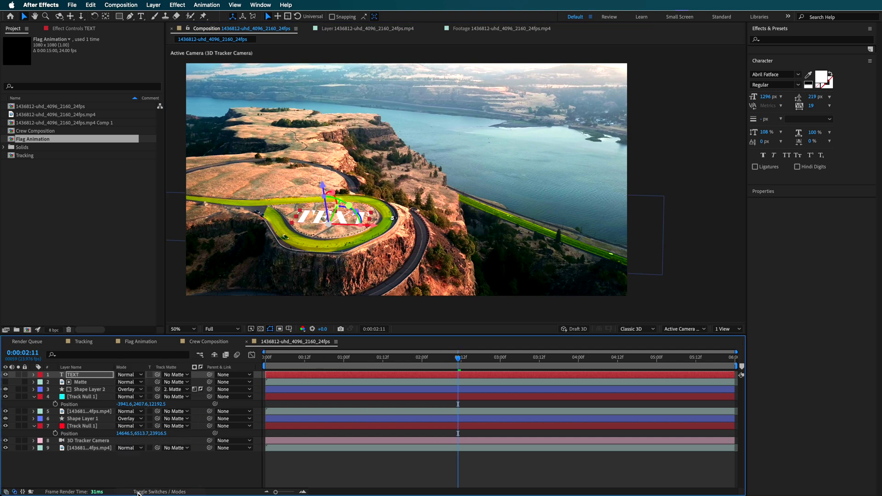
left_click(131, 375)
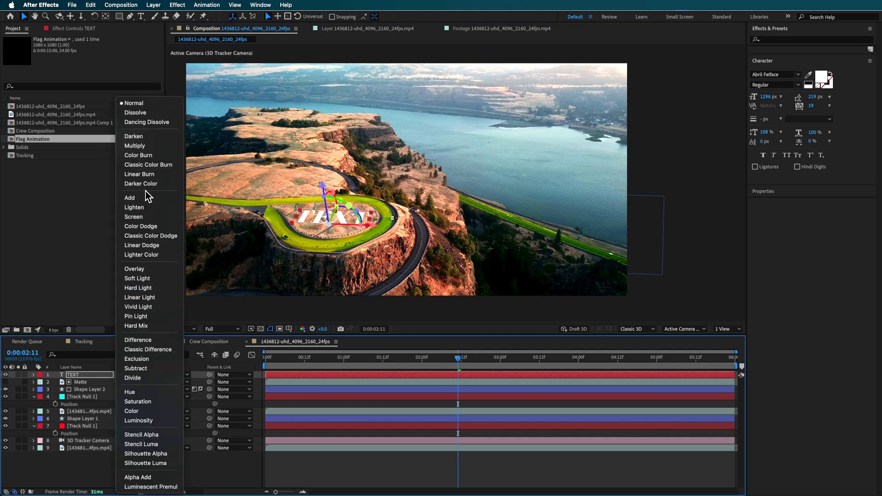
left_click(145, 145)
left_click(134, 375)
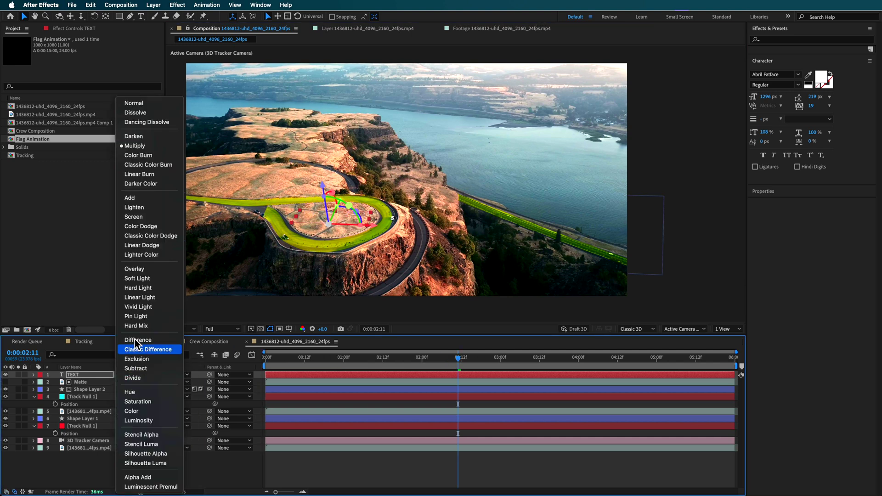
left_click(136, 269)
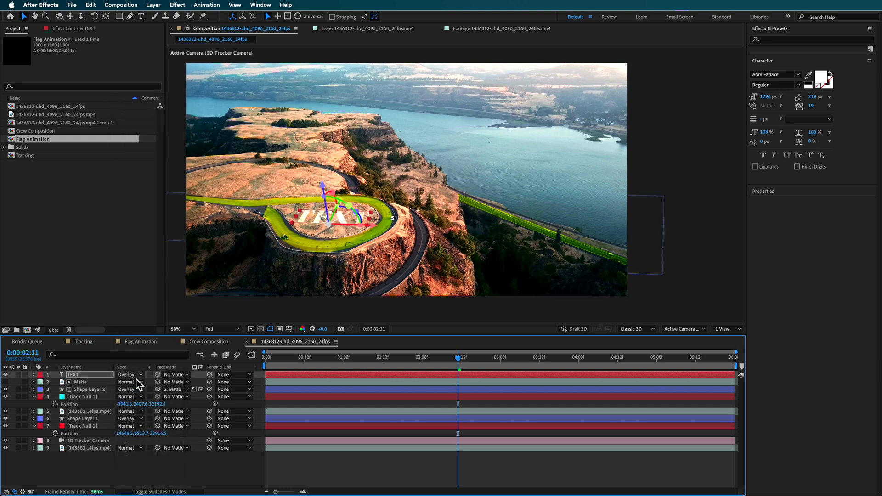
left_click(405, 485)
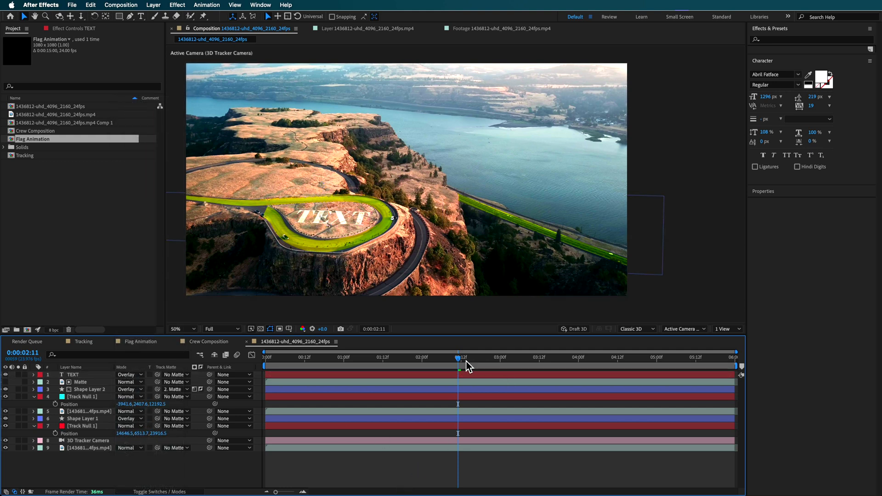
left_click_drag(467, 367, 533, 417)
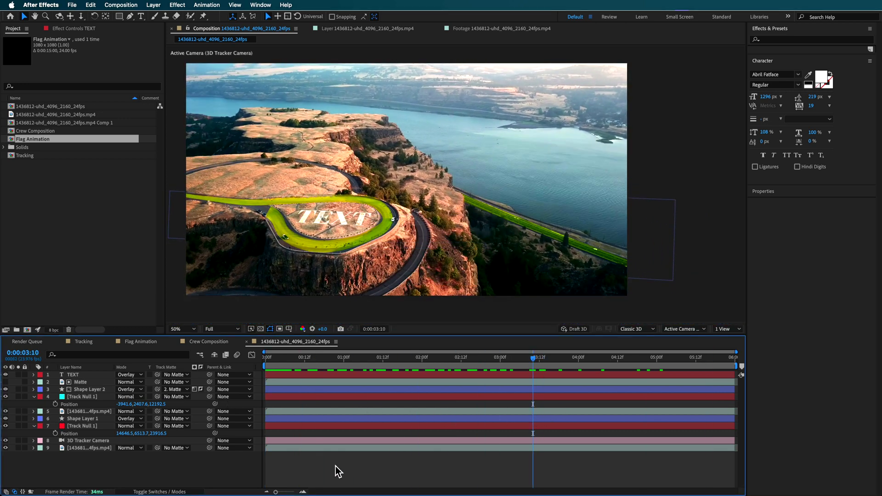